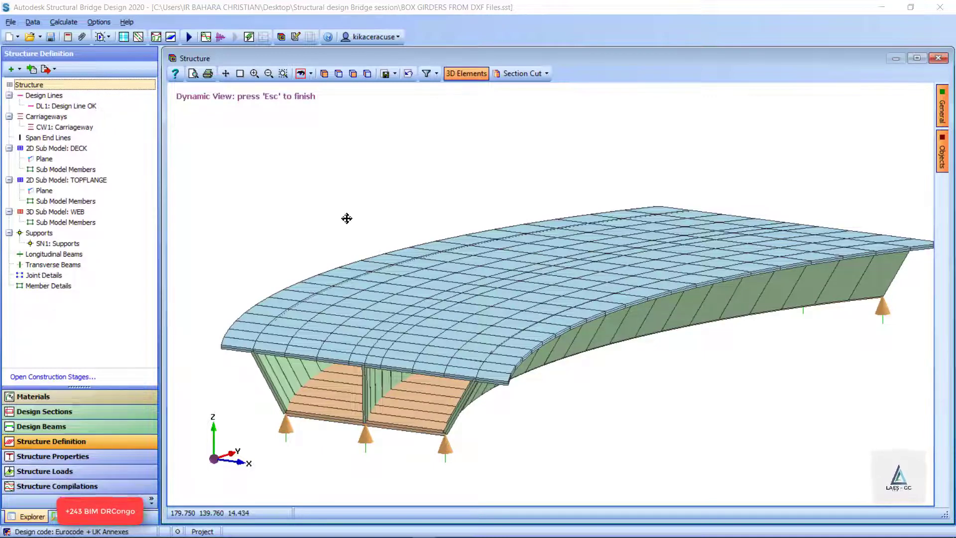
Examine the finished curved box girder model from above, from its ends and from underneath
scroll(359, 201, "down", 3)
scroll(442, 281, "up", 4)
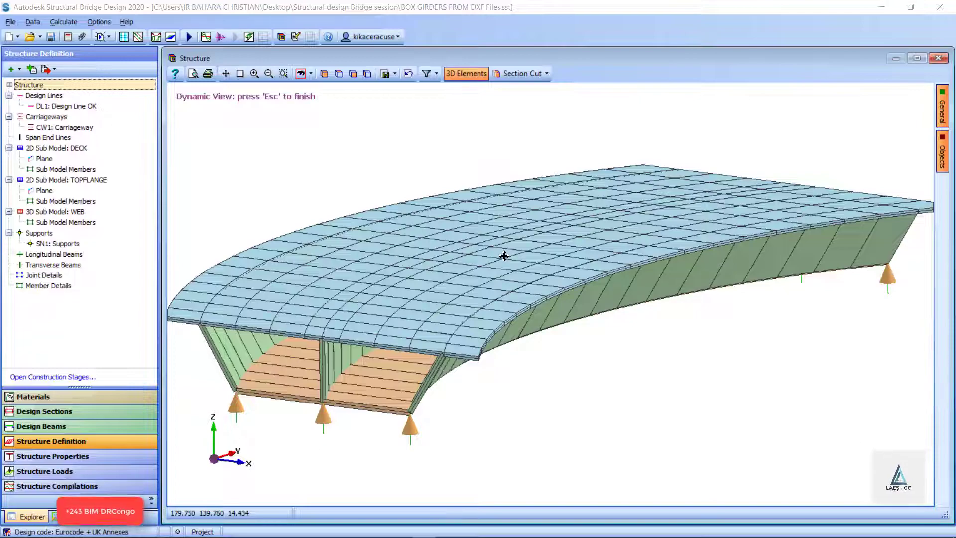
left_click_drag(503, 257, 430, 231)
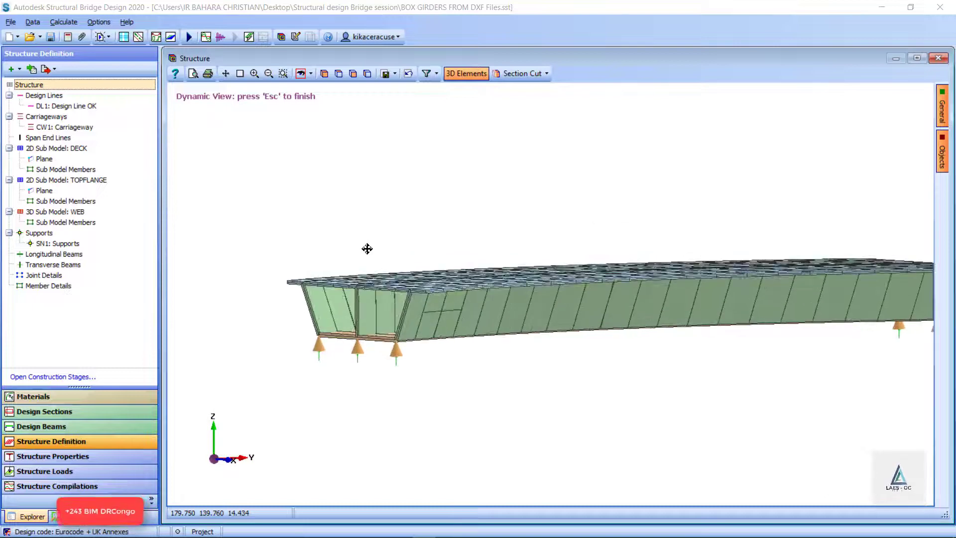
left_click_drag(367, 249, 328, 277)
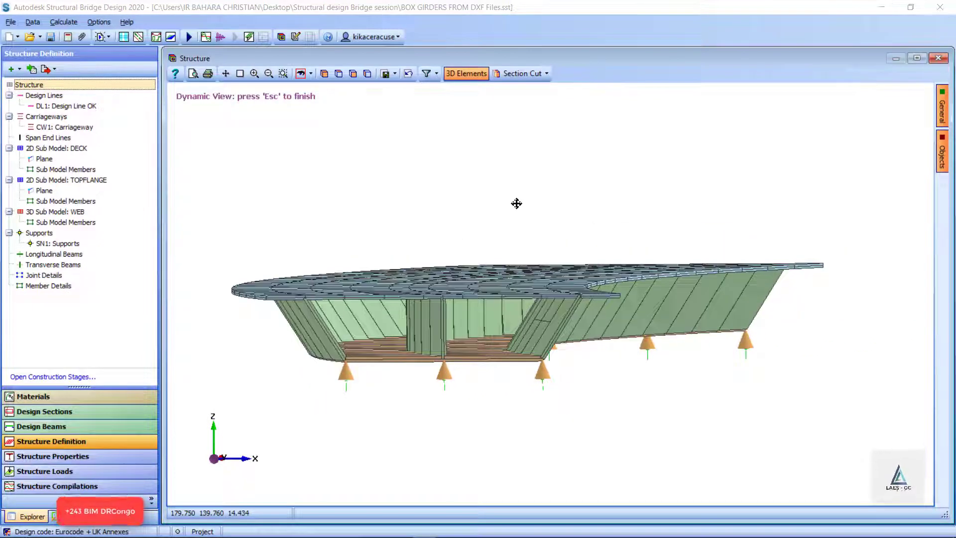
left_click_drag(516, 203, 462, 210)
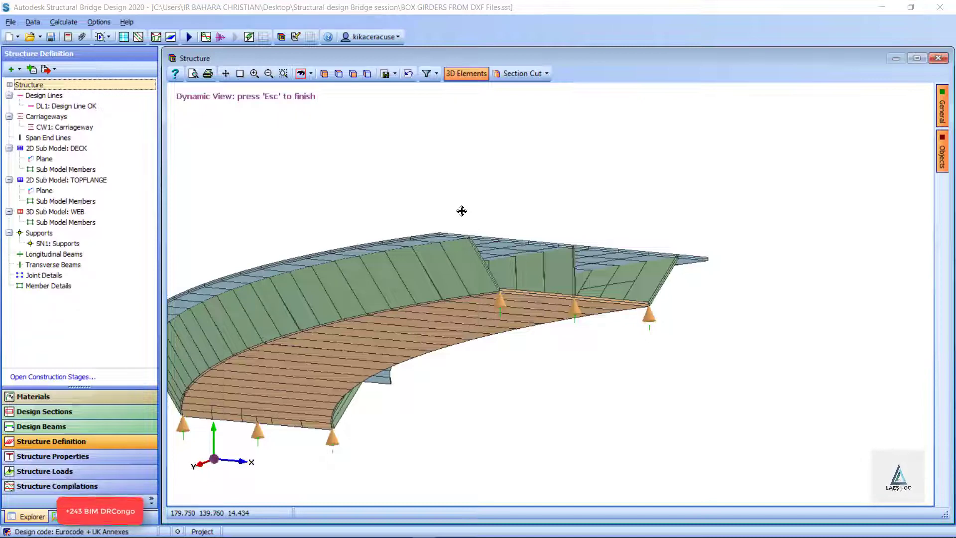
left_click_drag(538, 241, 623, 327)
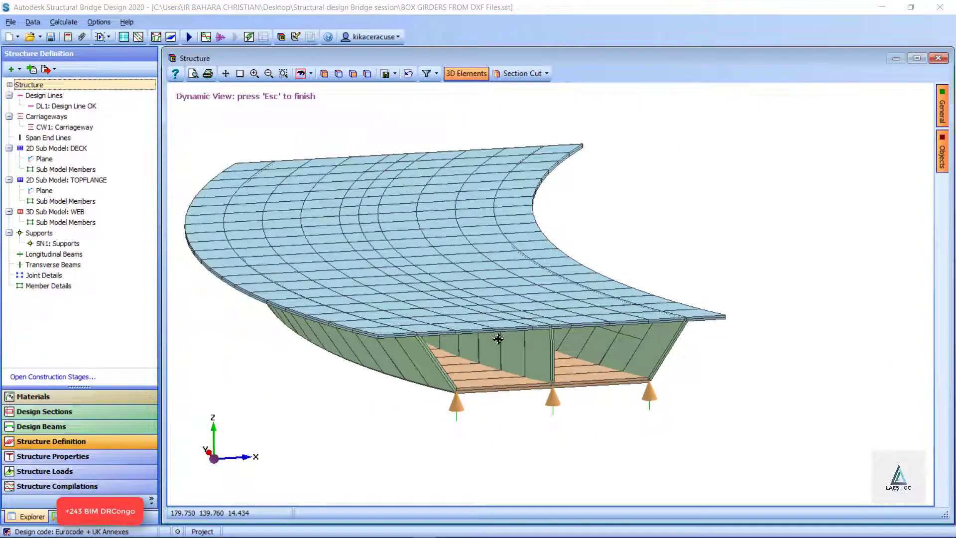
mouse_move(472, 308)
left_mouse_down()
mouse_move(488, 314)
mouse_move(473, 312)
left_mouse_up()
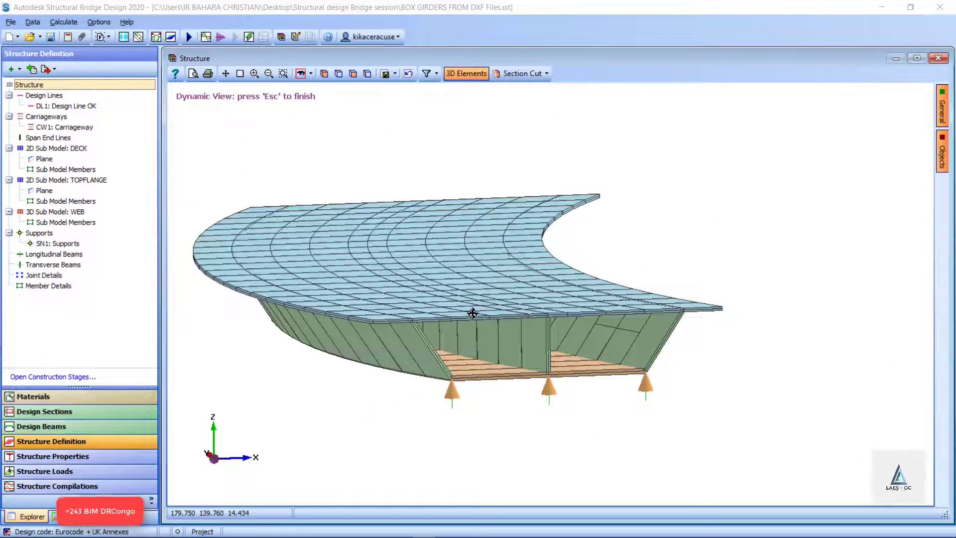
left_click_drag(398, 242, 582, 303)
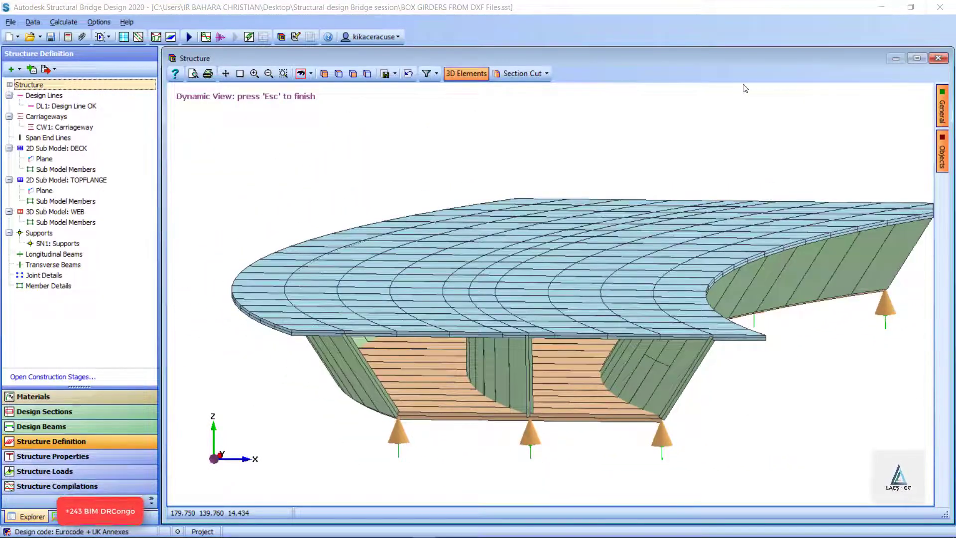
Switch to AutoCAD and examine the deck, web and flange lines of the box girder wireframe
key("alt+Tab")
key("alt+Tab")
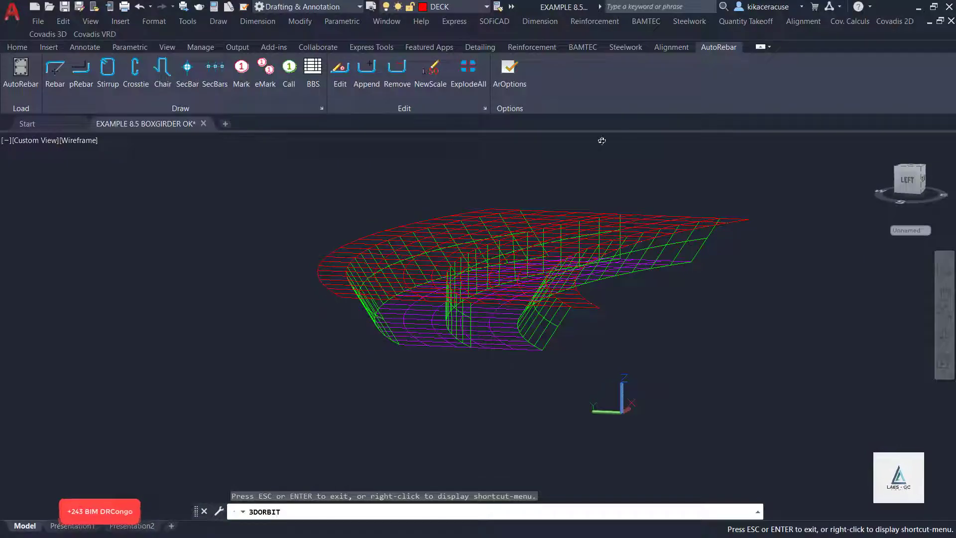
left_click_drag(571, 216, 664, 220)
scroll(815, 301, "up", 4)
left_click_drag(815, 301, 772, 293)
scroll(772, 288, "down", 3)
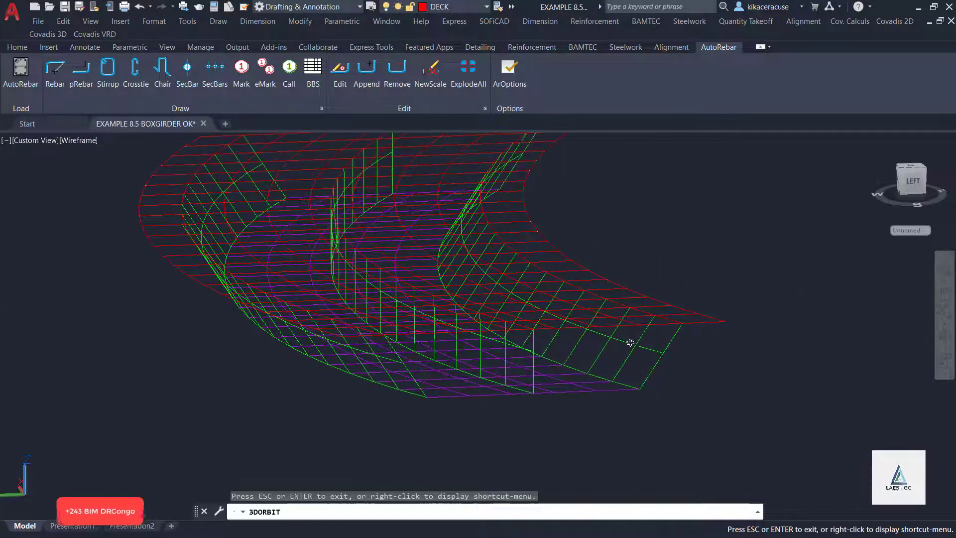
scroll(642, 333, "up", 3)
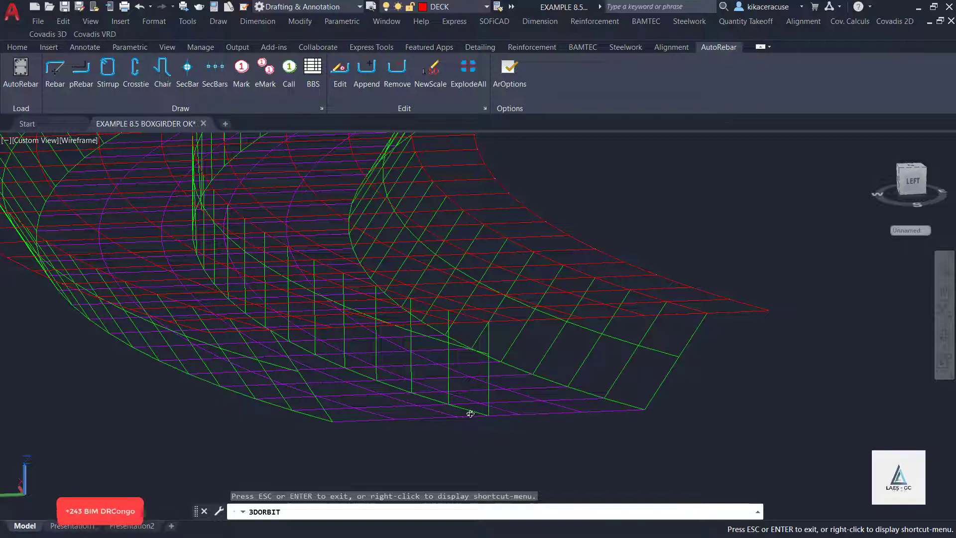
left_click_drag(599, 343, 621, 358)
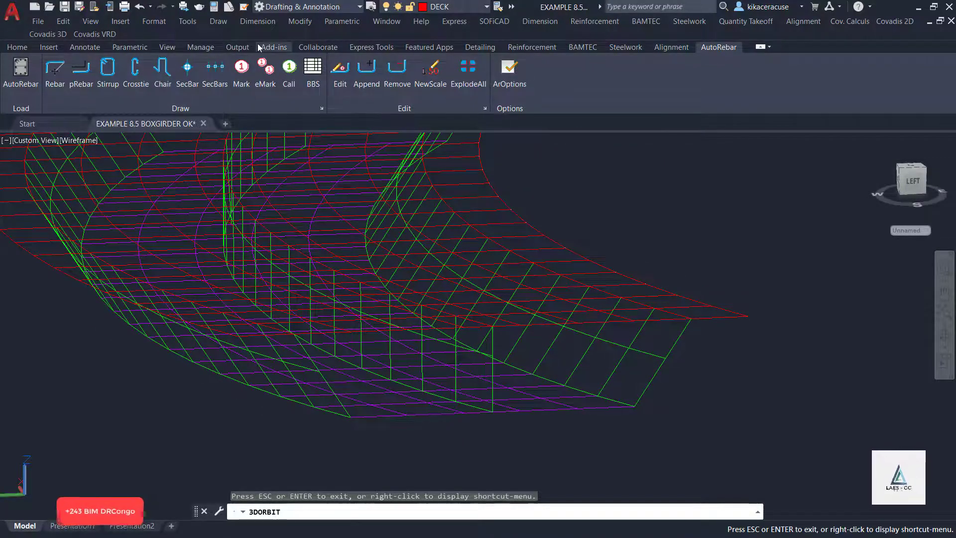
Turn off the current DECK layer in the box girder drawing
left_click(485, 7)
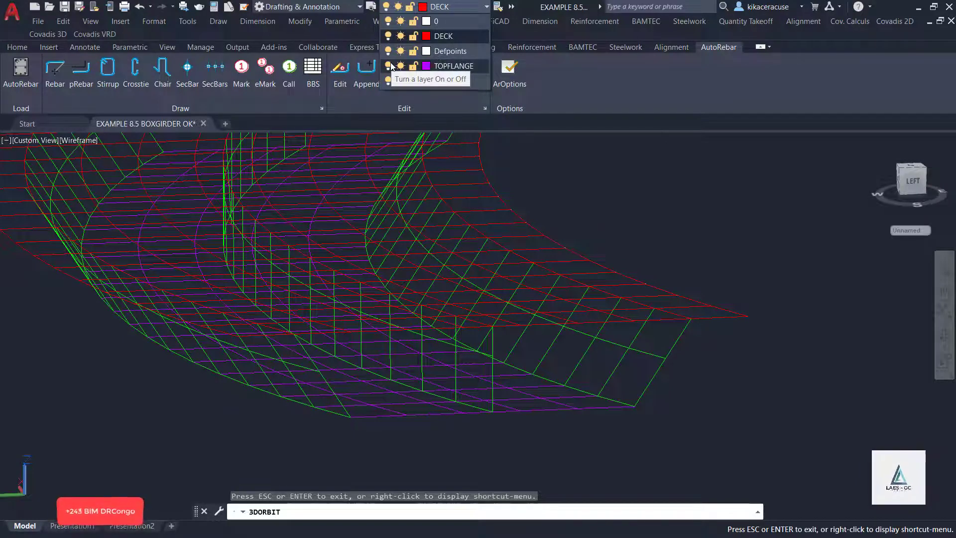
key("alt+Tab")
key("alt+Tab")
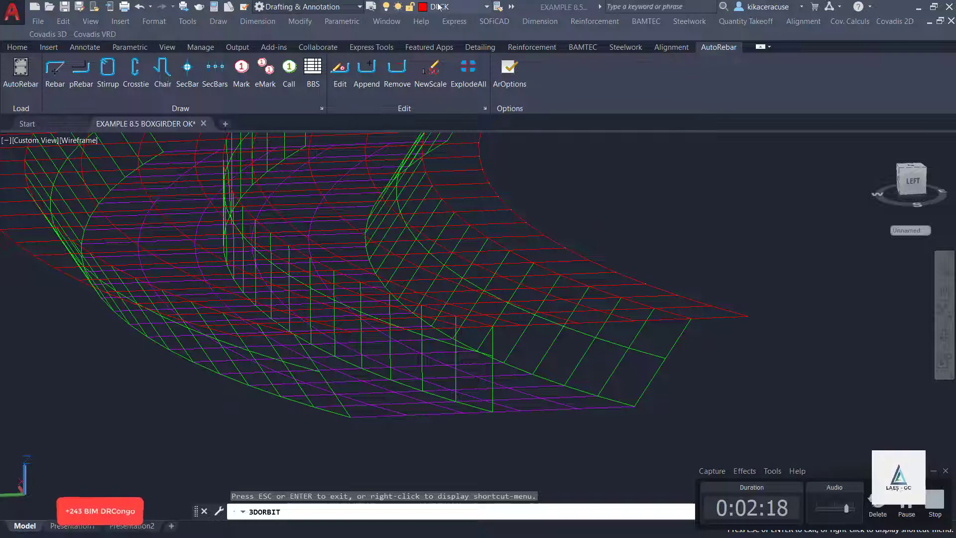
left_click(486, 7)
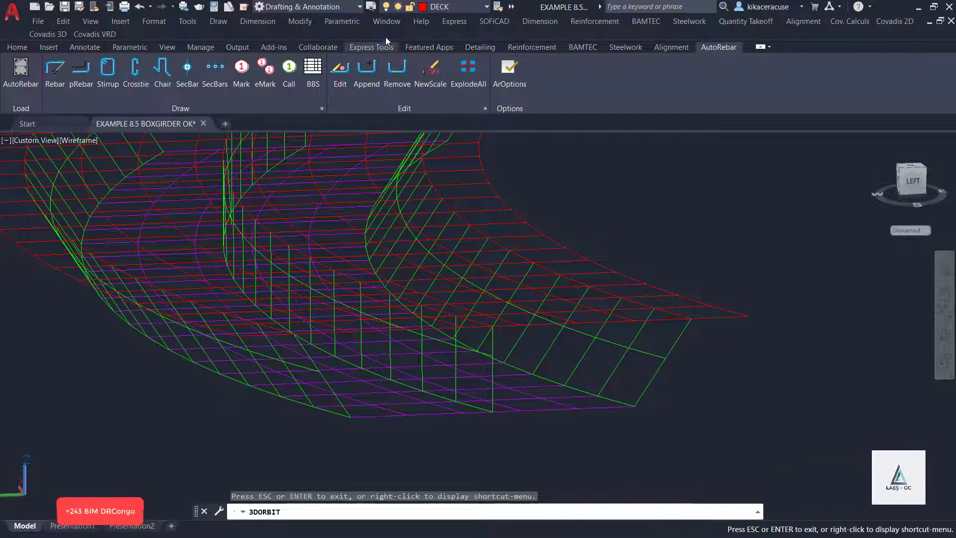
left_click(487, 7)
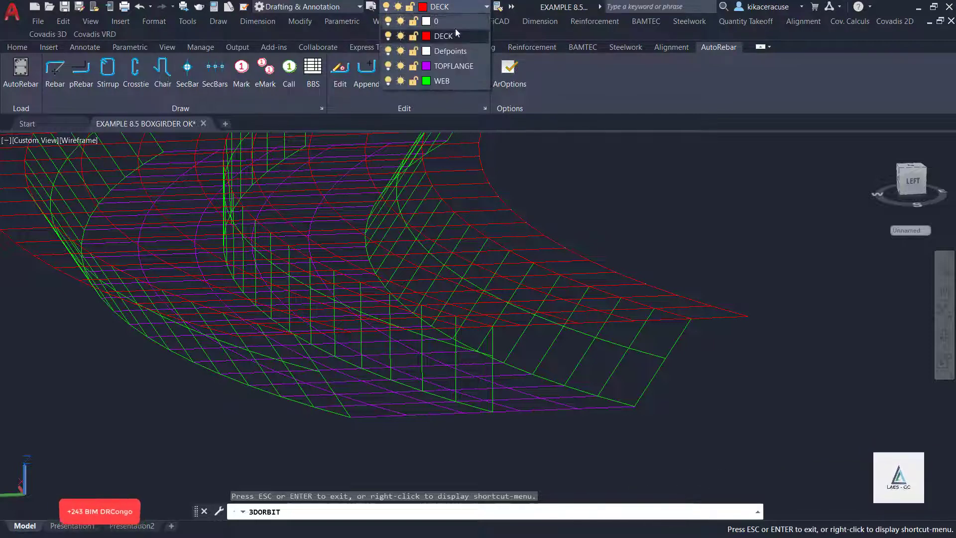
left_click(389, 37)
left_click(494, 255)
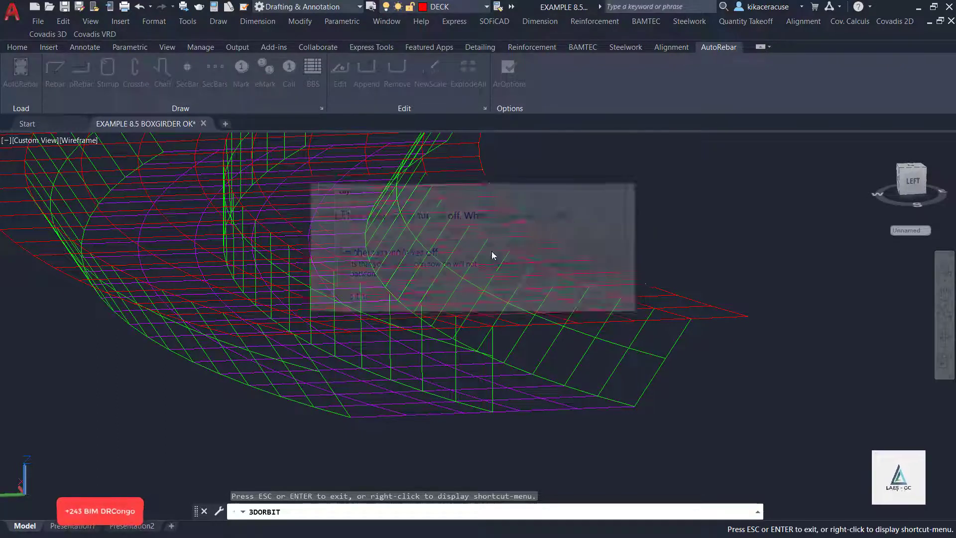
Turn the DECK layer back on and view the whole wireframe
left_click(487, 7)
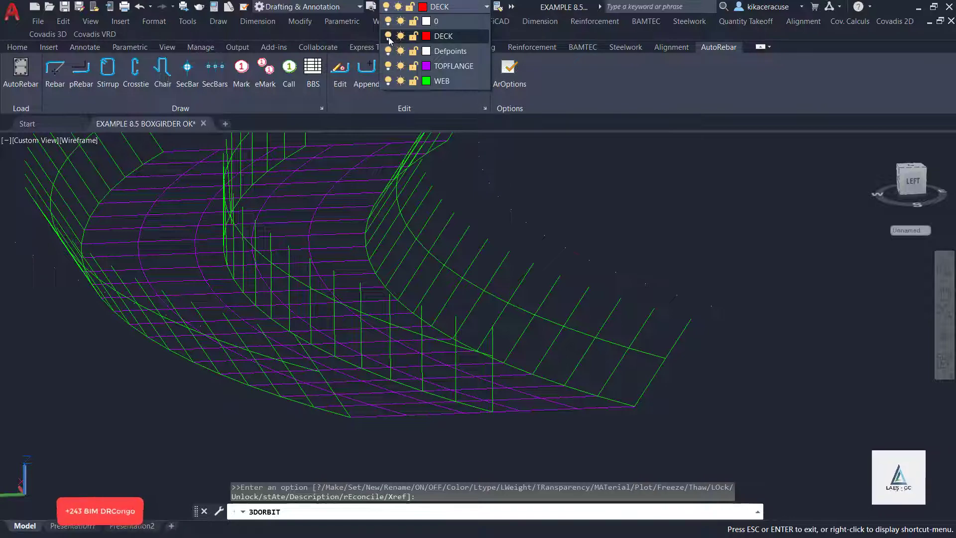
left_click(389, 38)
scroll(460, 294, "down", 2)
left_click(476, 289)
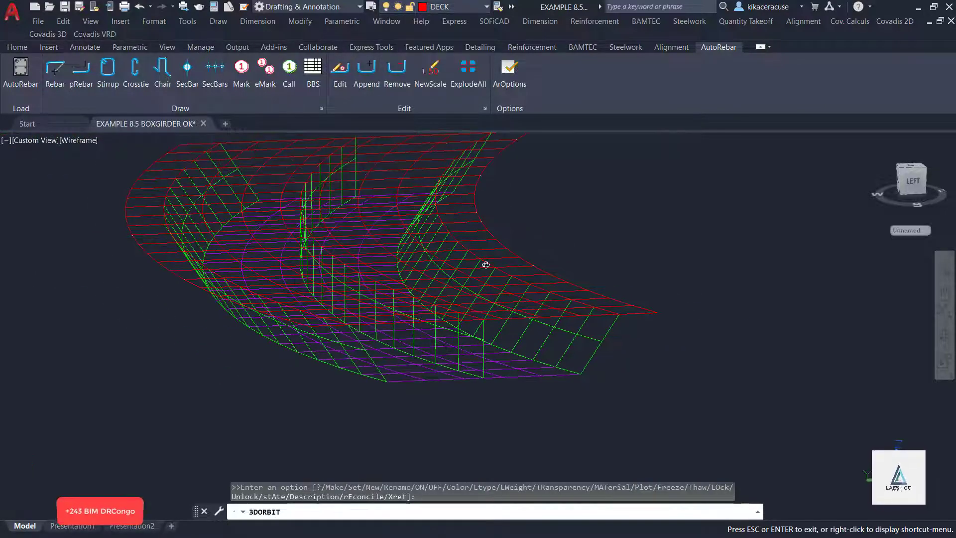
scroll(554, 345, "down", 2)
left_click_drag(568, 317, 470, 296)
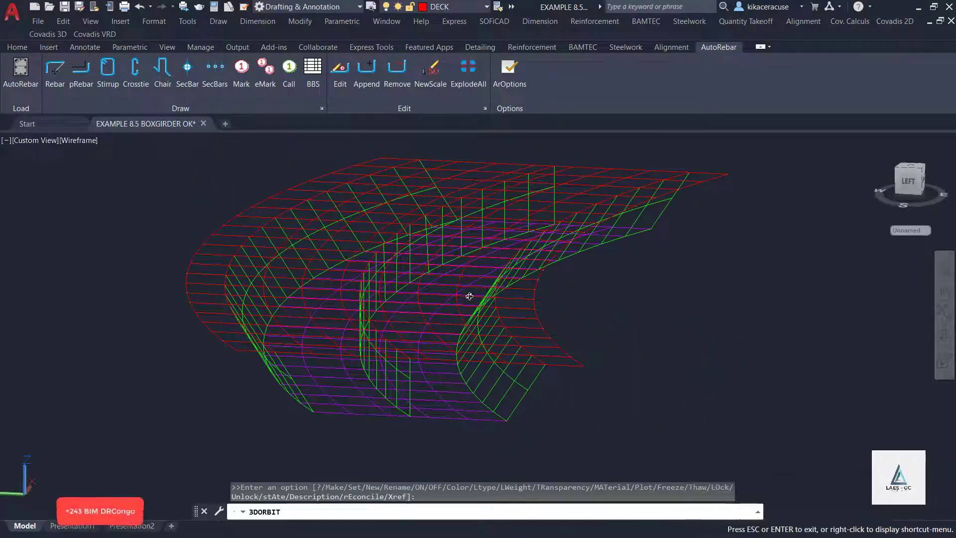
Switch back to Structural Bridge Design and examine the finished box girder model in a low side view
left_click(916, 8)
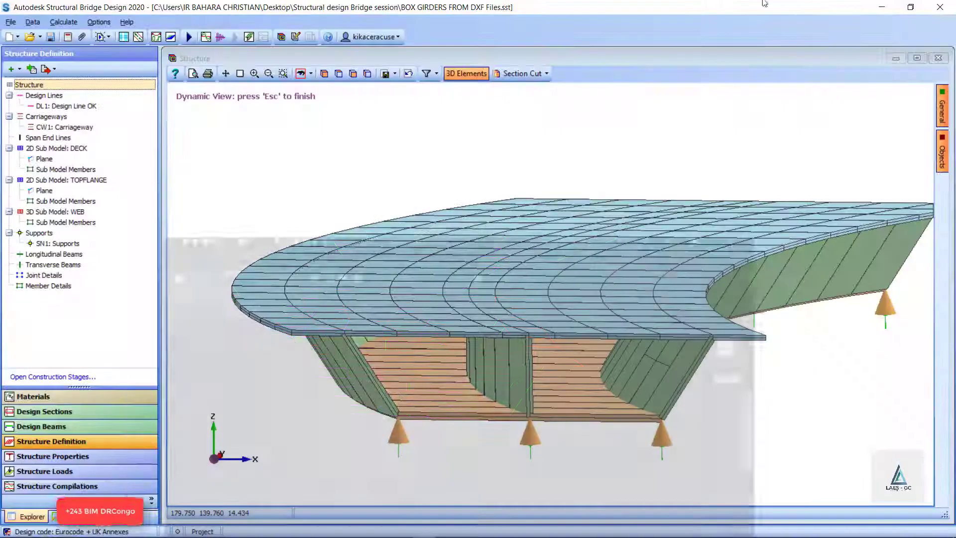
scroll(500, 301, "up", 3)
scroll(380, 234, "down", 3)
left_click_drag(380, 234, 379, 185)
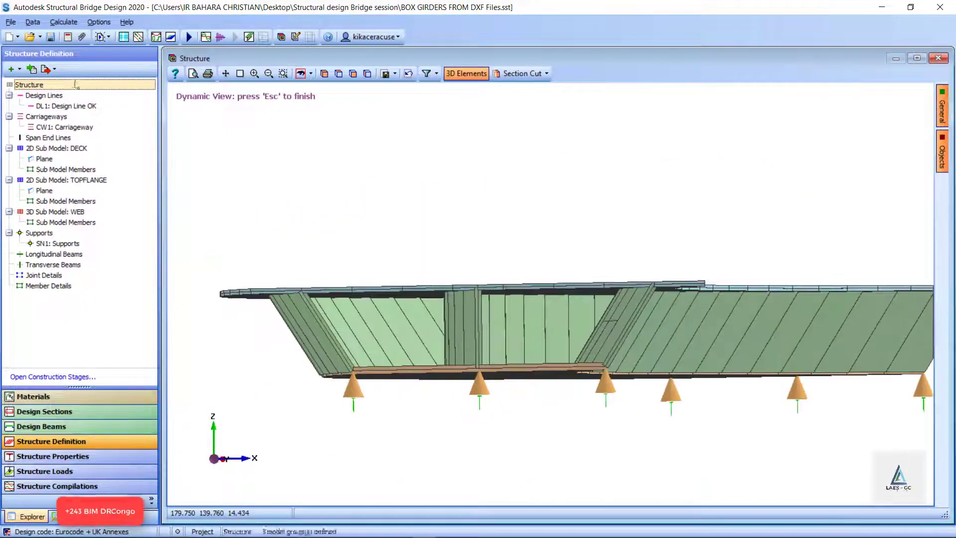
Restart Structural Bridge Design with a new structure and show its structure definition
left_click(941, 7)
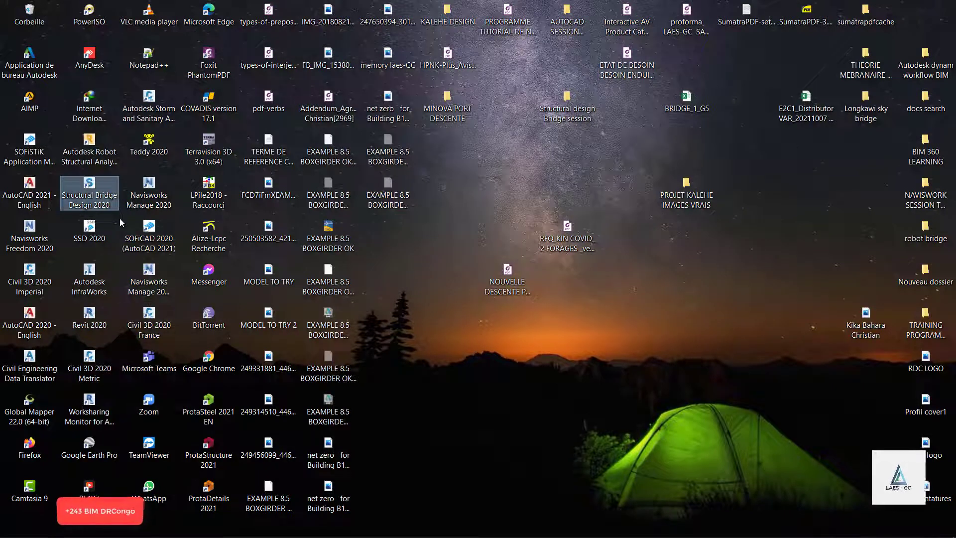
double_click(98, 195)
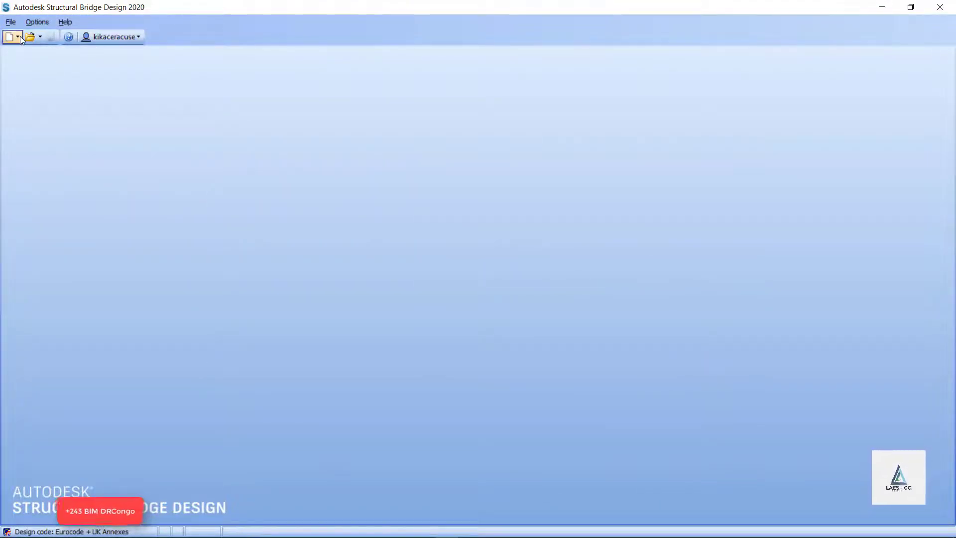
left_click(18, 36)
left_click(31, 52)
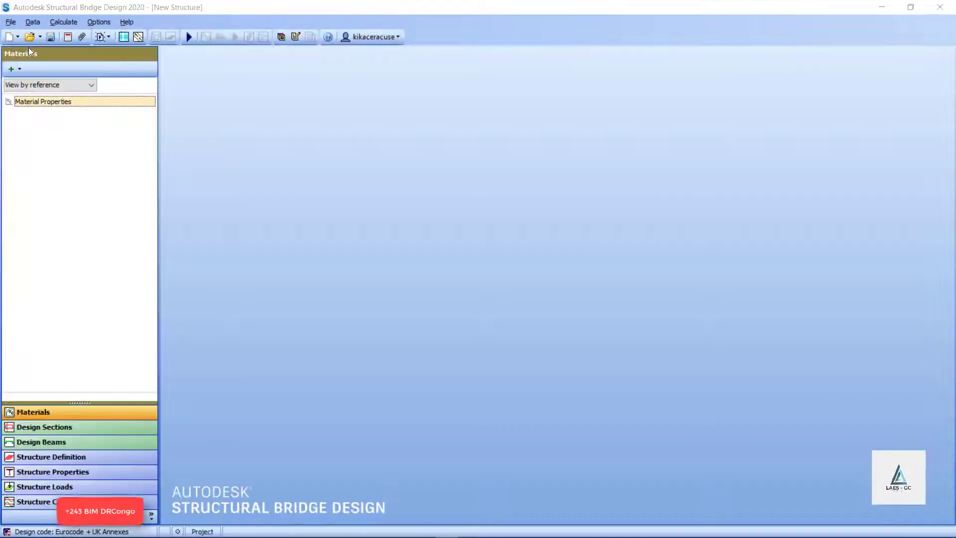
left_click(45, 461)
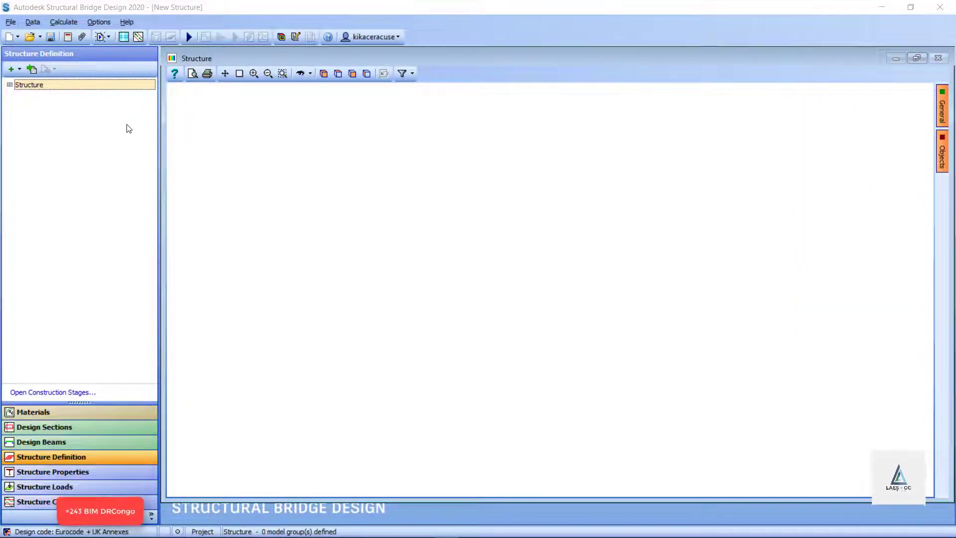
Switch to AutoCAD and review the DXF file types available for saving the box girder drawing, without saving
key("alt+Tab")
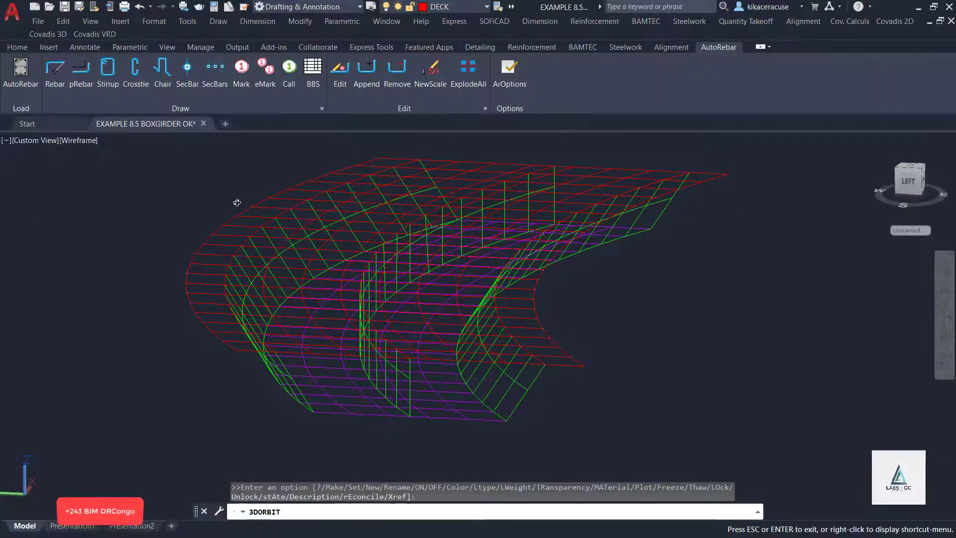
key("Escape")
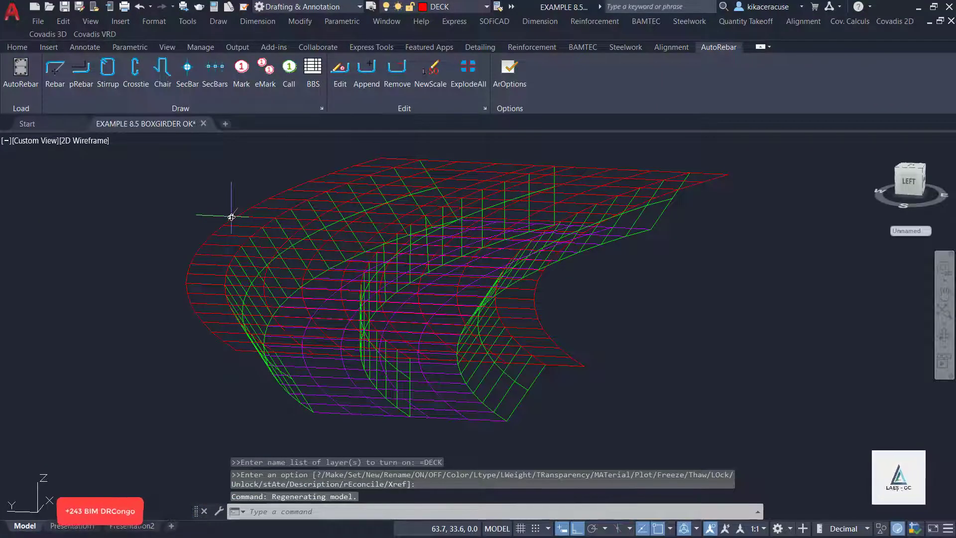
left_click(38, 21)
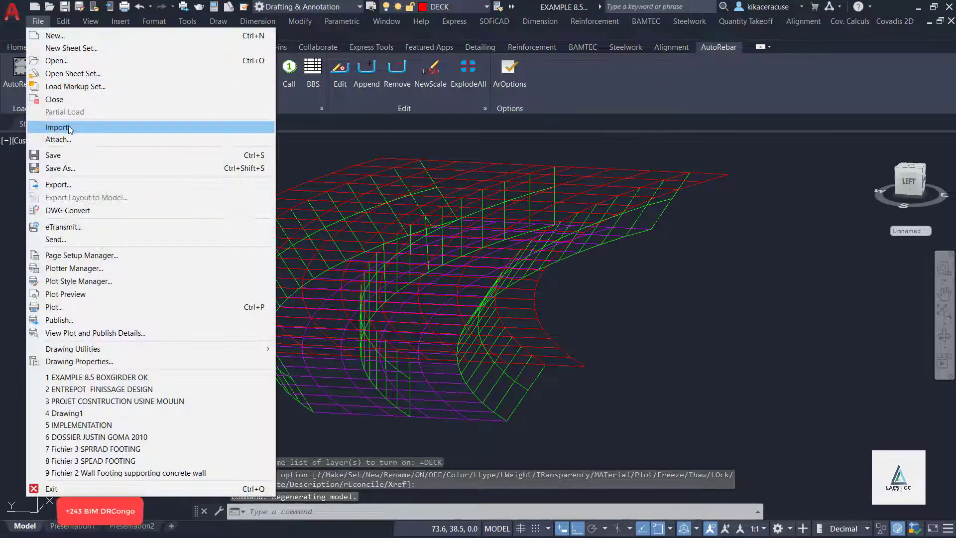
left_click(54, 167)
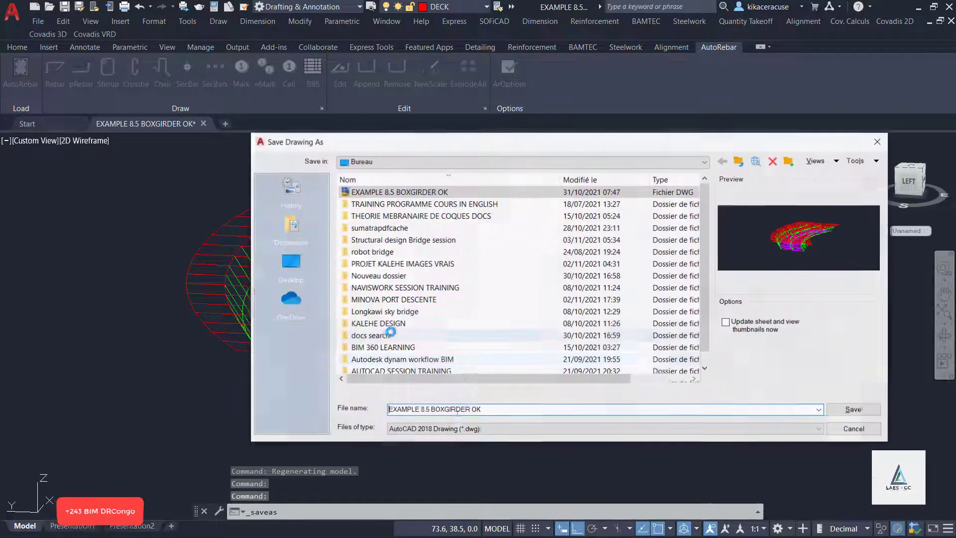
left_click(483, 429)
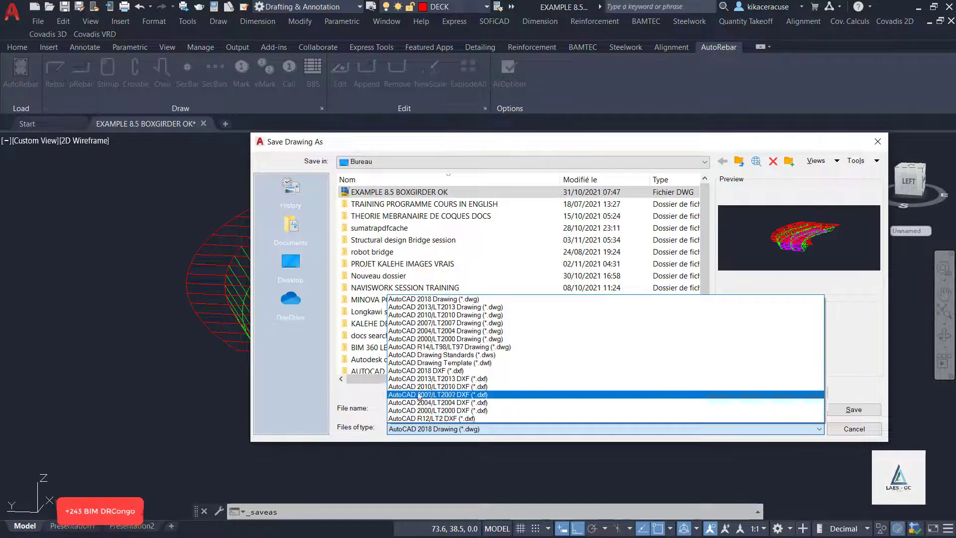
left_click(879, 145)
left_click(879, 145)
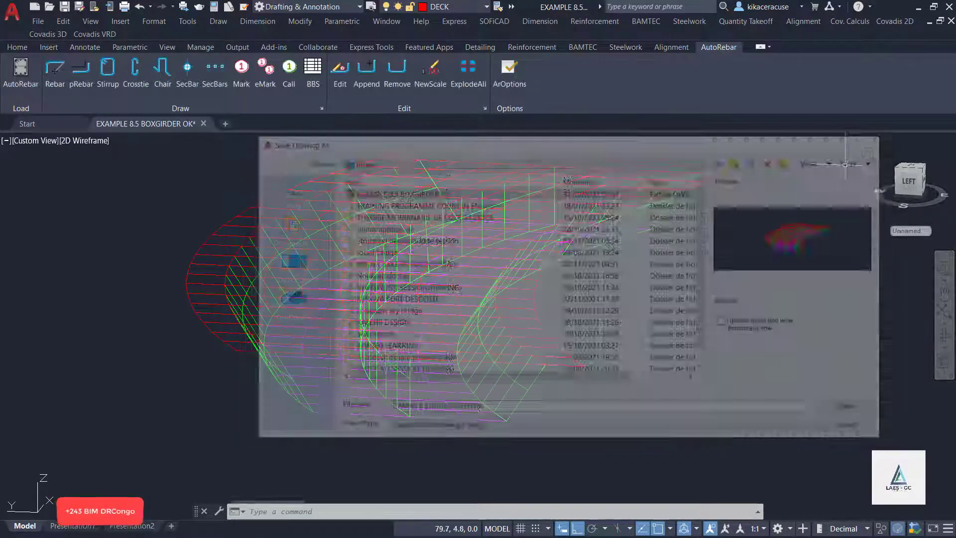
Switch back to Structural Bridge Design and start a model import into the empty structure, with Bridge Structure as the model type
left_click(917, 7)
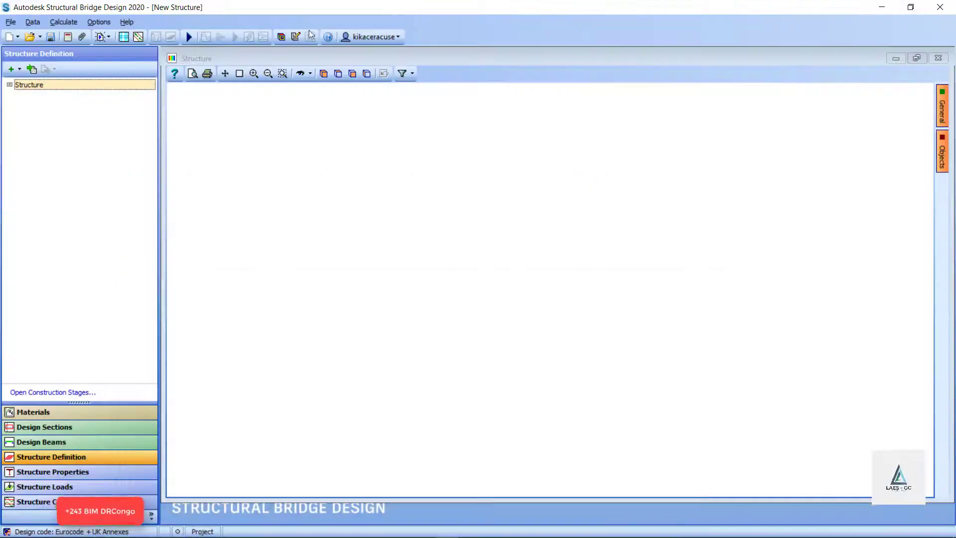
left_click(33, 70)
left_click_drag(289, 284, 478, 229)
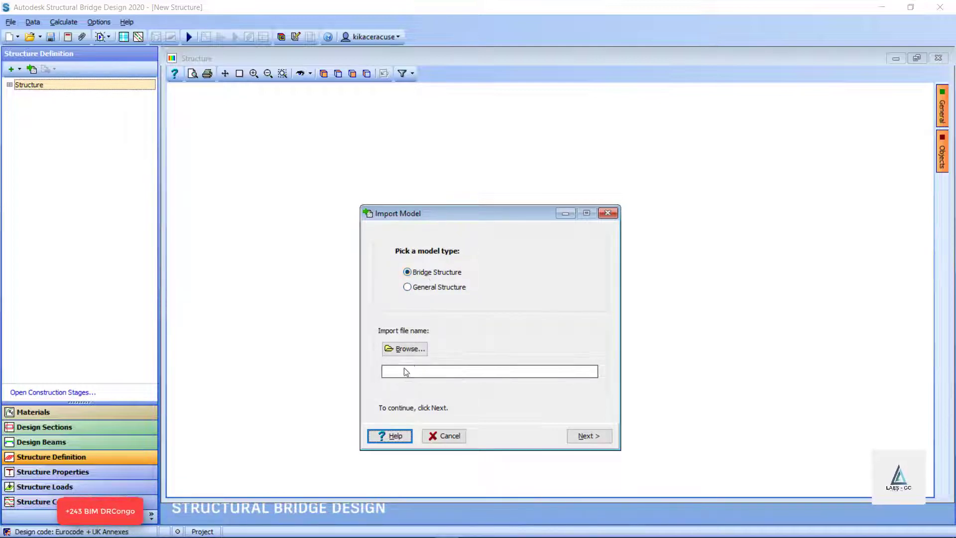
Load the desktop's EXAMPLE 8.5 BOXGIRDER OK DXF file, not the DESIGN LINE version, as the import source and proceed to the layer selection
left_click(409, 350)
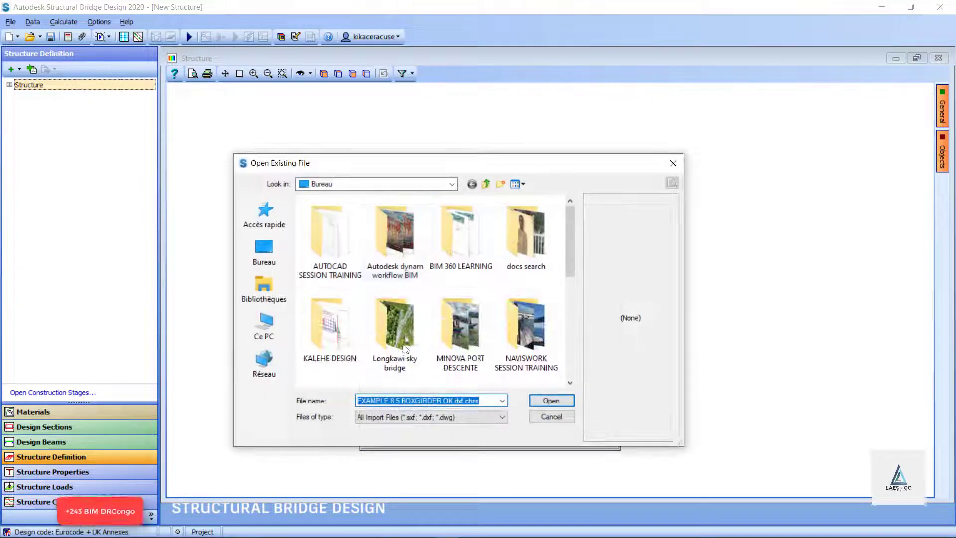
left_click(265, 253)
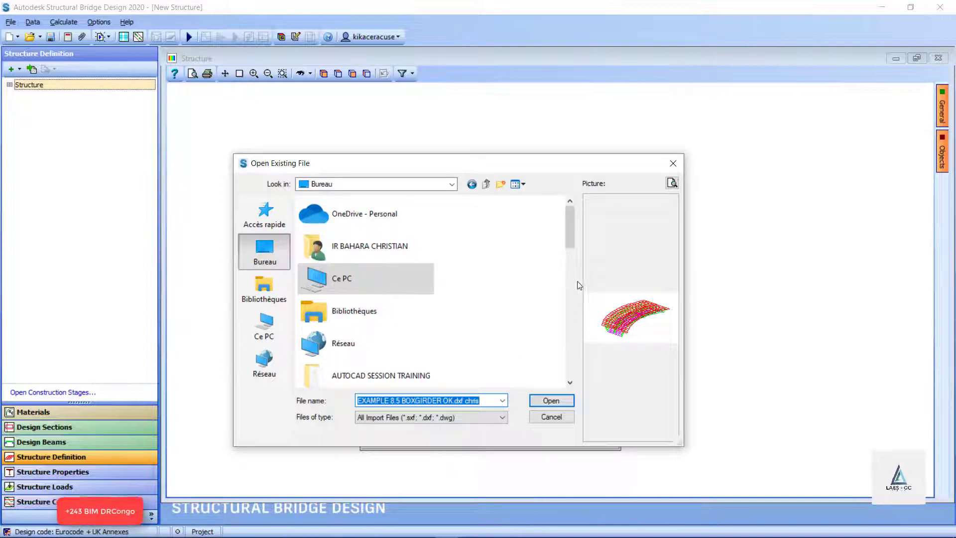
scroll(543, 270, "down", 6)
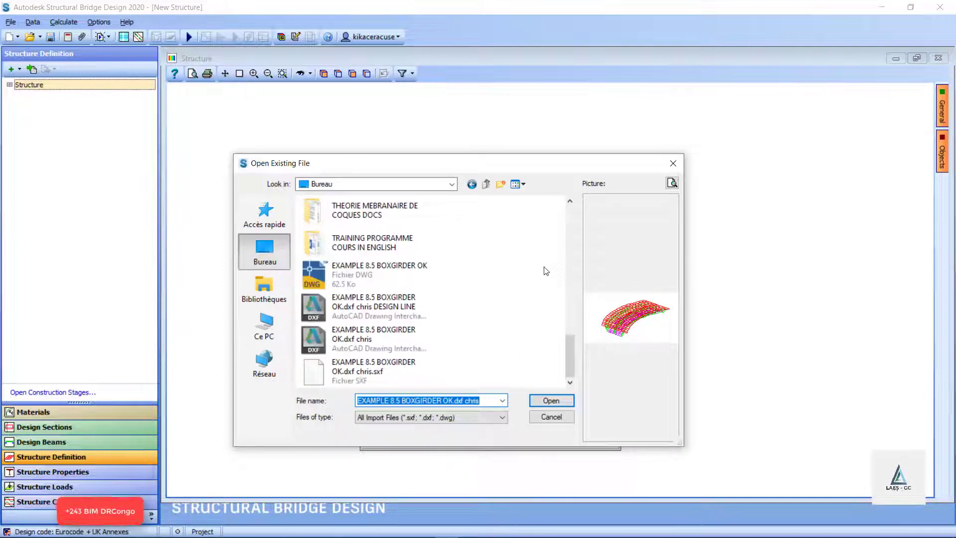
left_click(363, 336)
left_click(363, 306)
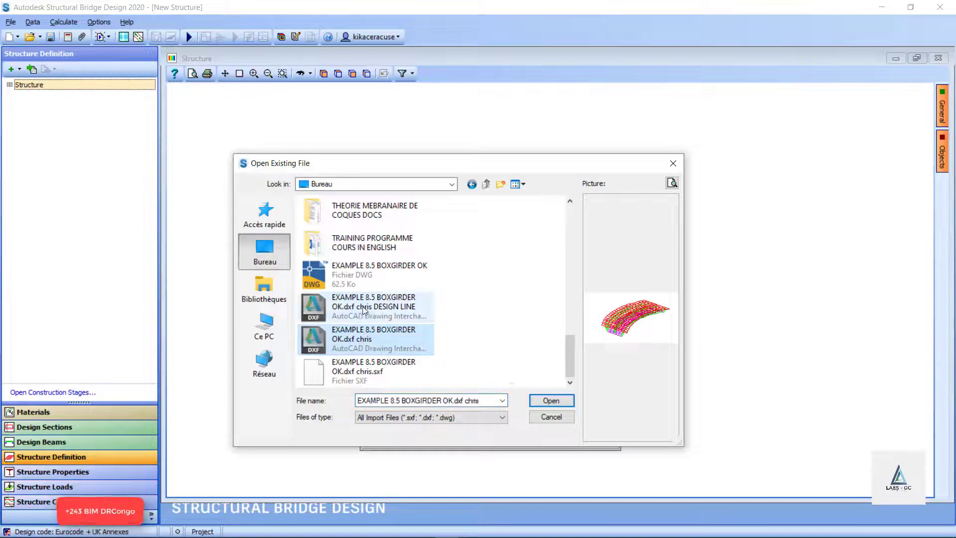
left_click(369, 277)
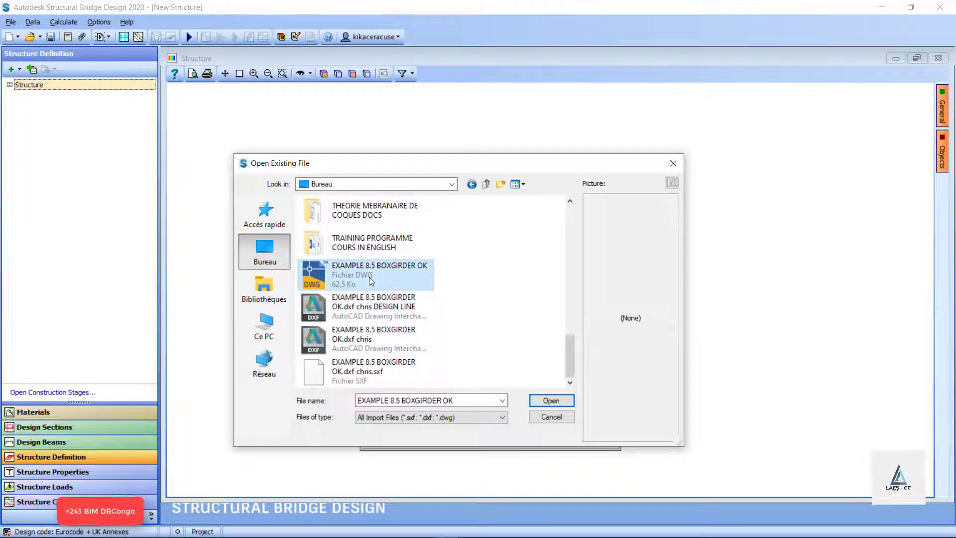
left_click(353, 337)
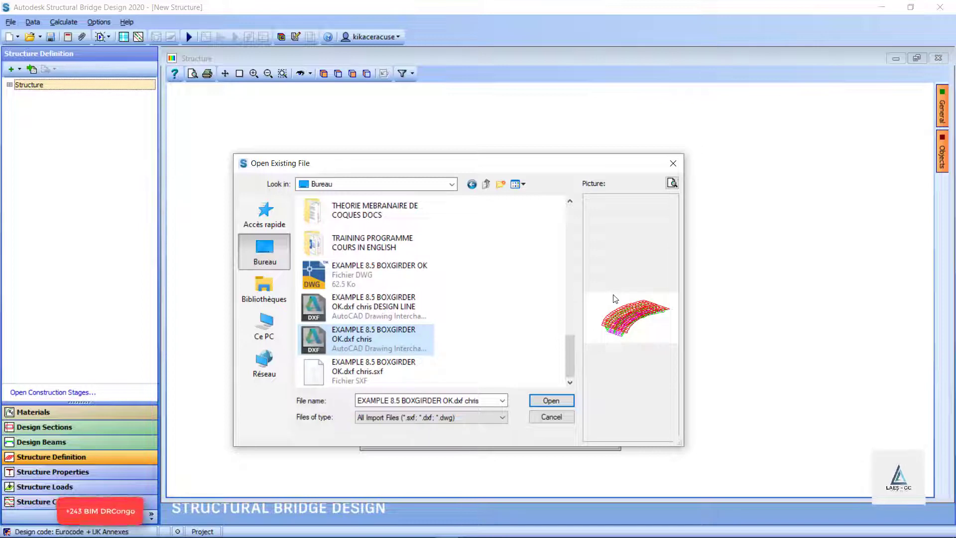
left_click(551, 401)
left_click(589, 436)
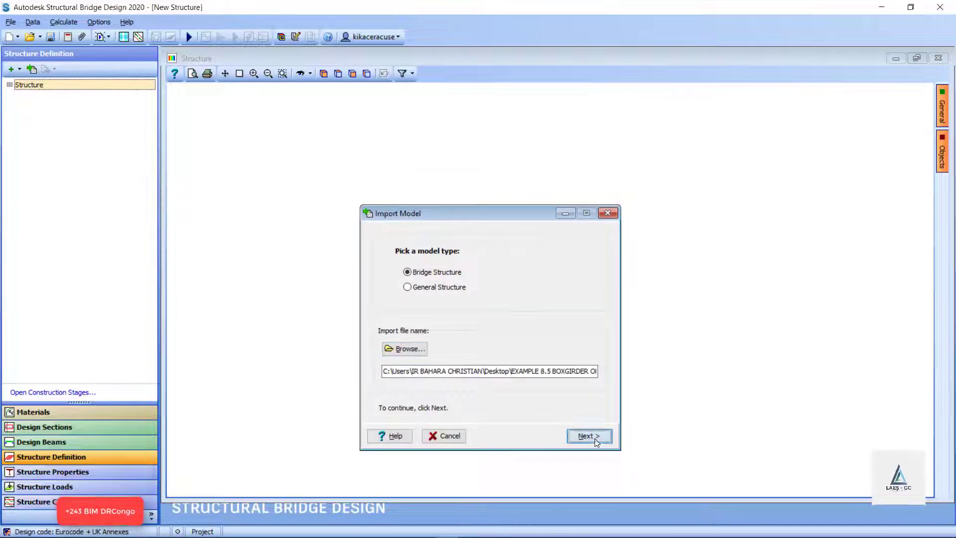
Examine the box girder wireframe in the import preview from the South West, South East, Plan, South and West views
scroll(222, 369, "up", 2)
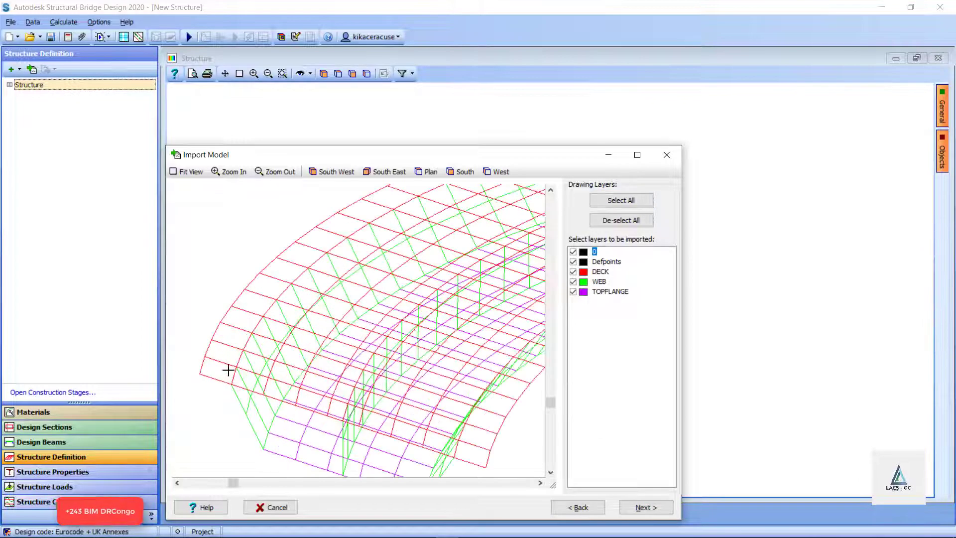
scroll(223, 359, "down", 4)
scroll(278, 321, "up", 2)
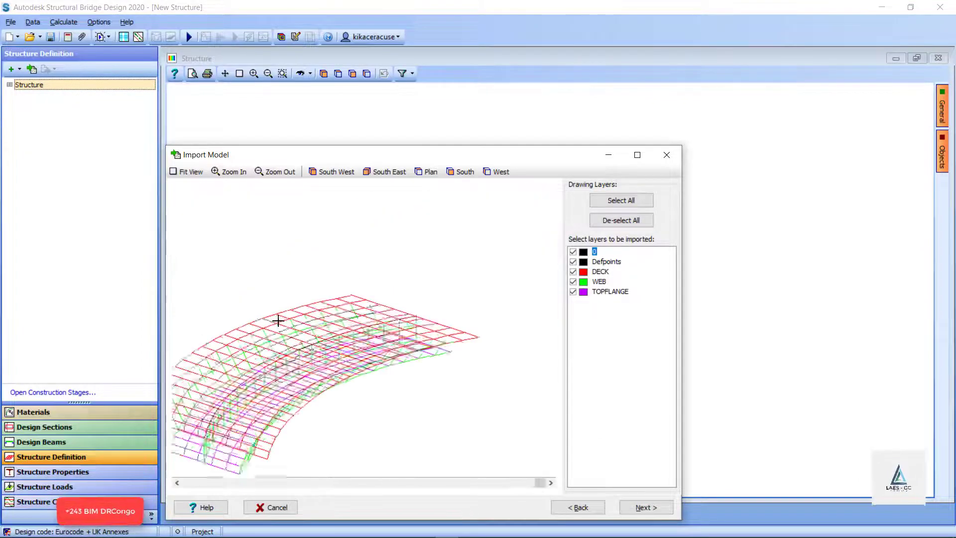
left_click(332, 171)
left_click(374, 174)
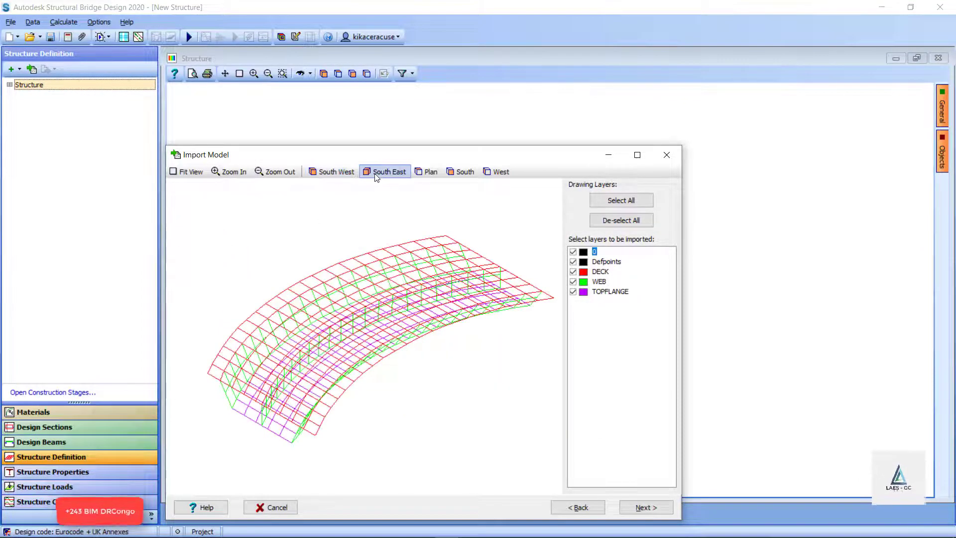
left_click(423, 175)
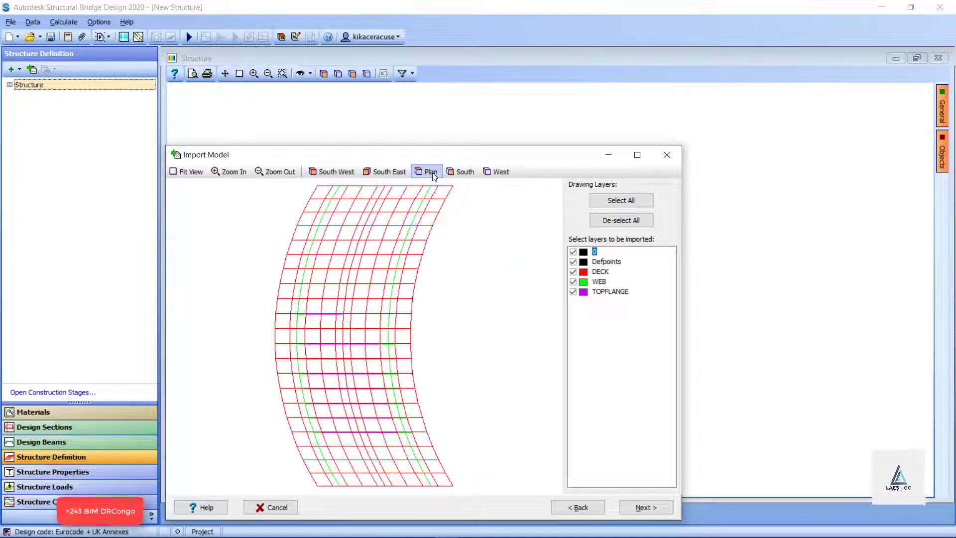
left_click(462, 173)
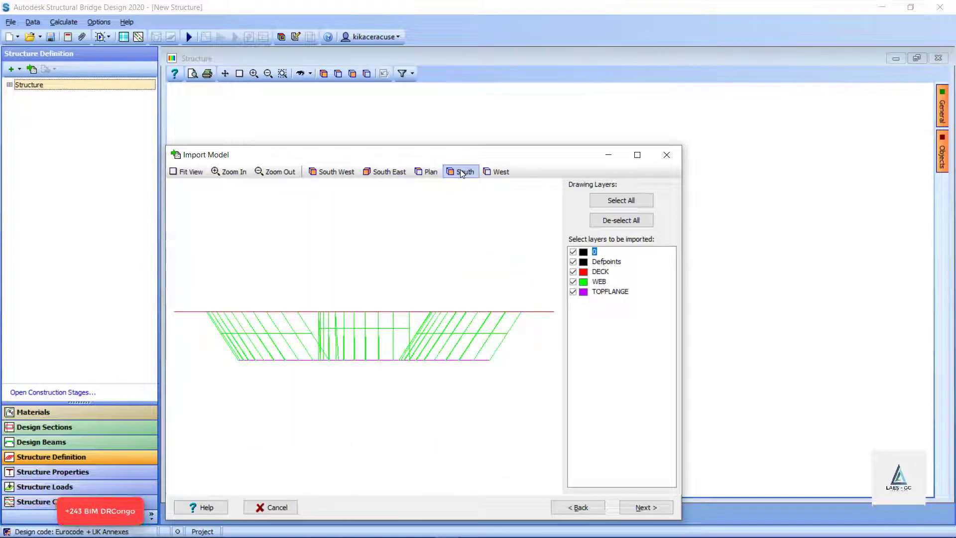
left_click(510, 174)
left_click(331, 172)
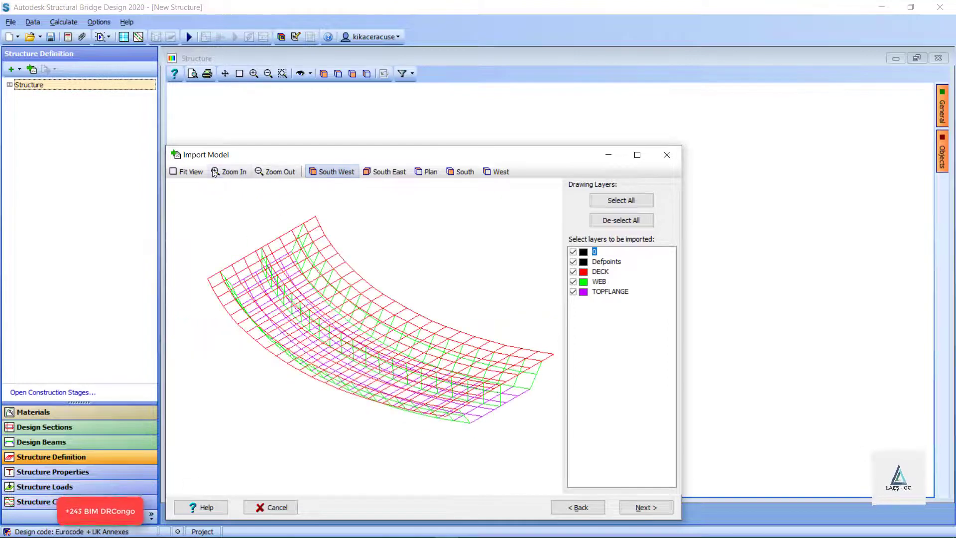
left_click(245, 172)
left_click(331, 172)
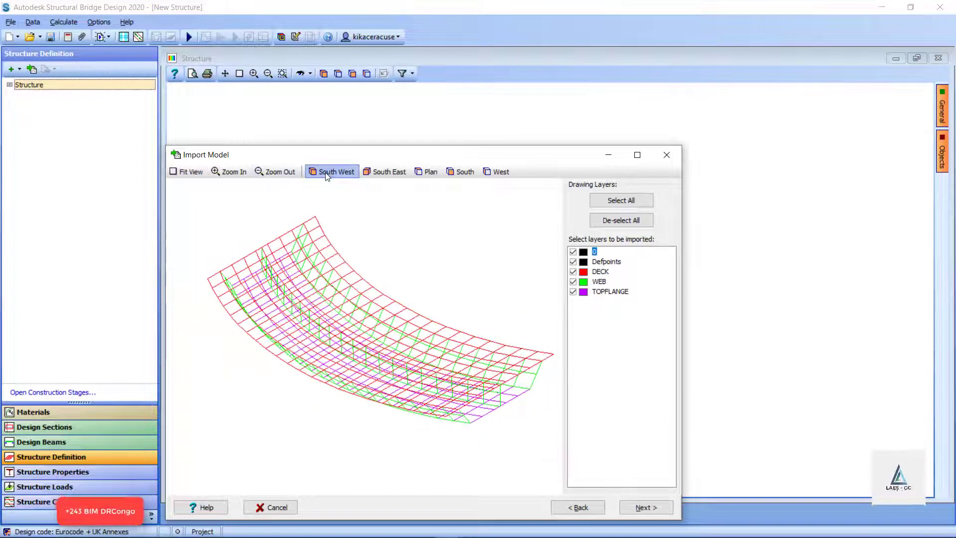
left_click(386, 172)
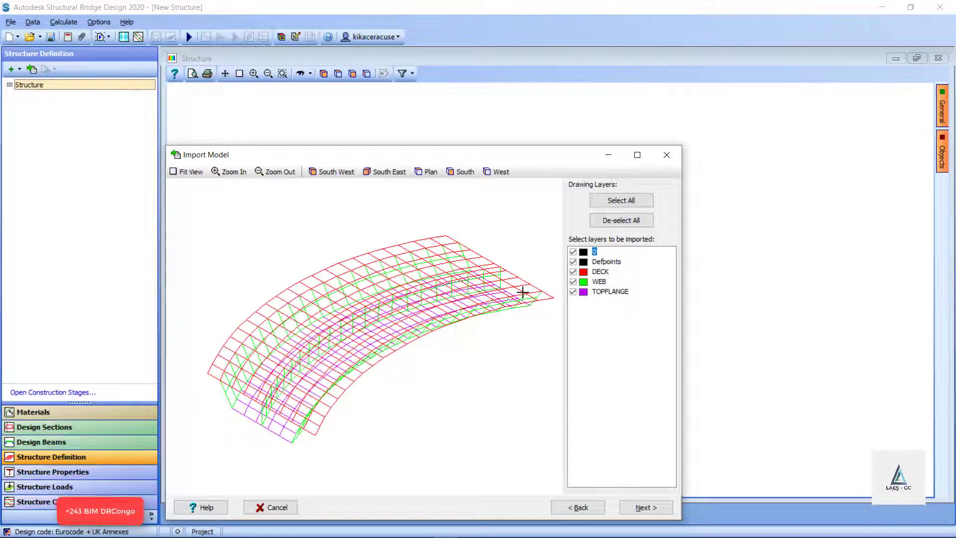
Exclude the WEB and TOPFLANGE layers to preview the deck grid alone, and include both layers again
left_click(573, 282)
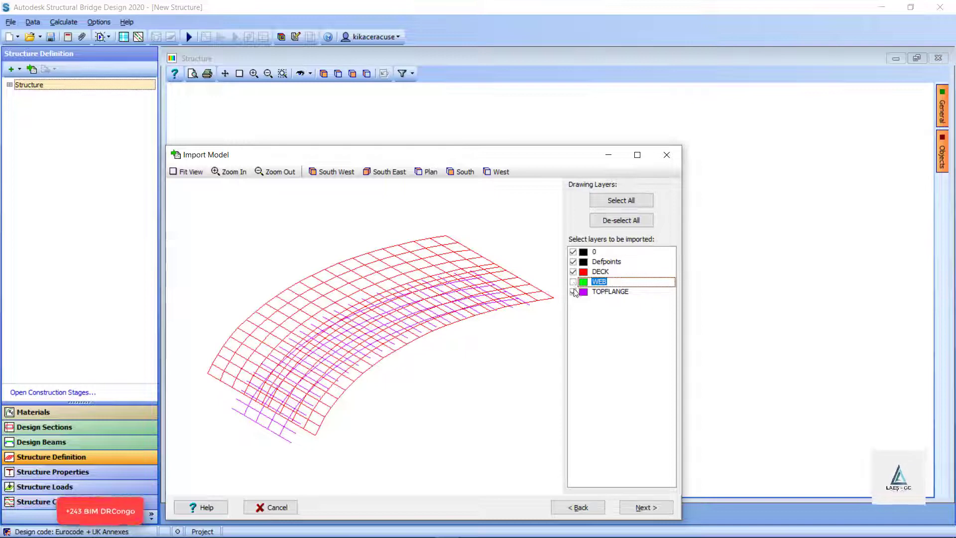
left_click(573, 292)
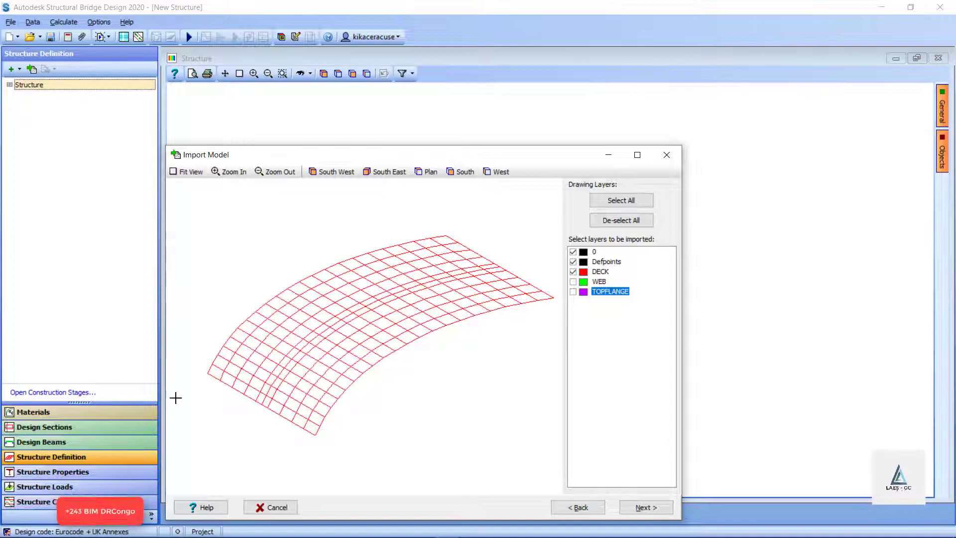
left_click(573, 282)
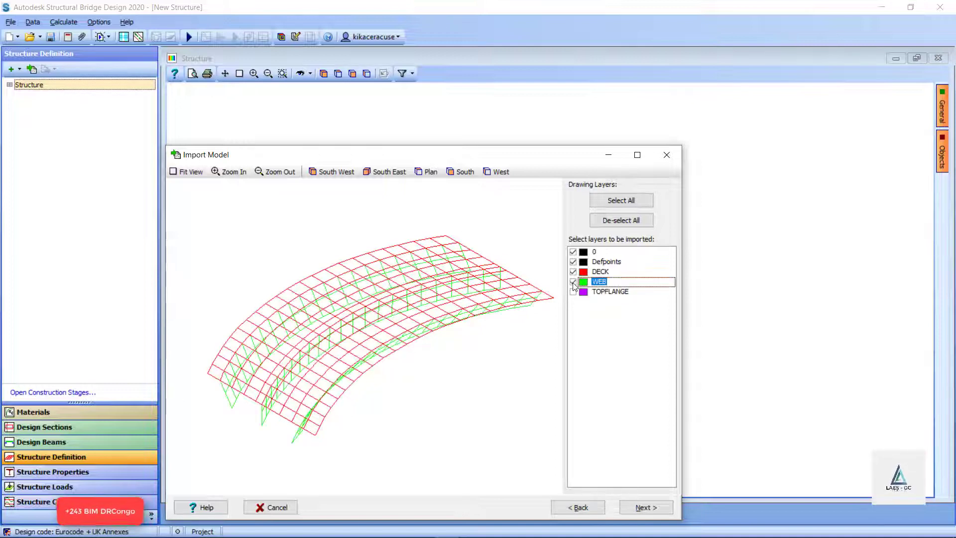
left_click(574, 292)
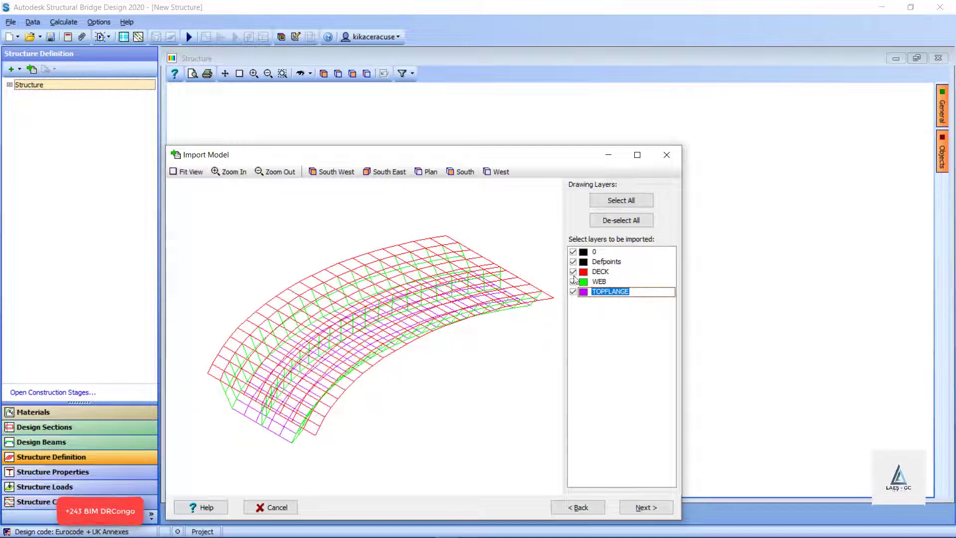
Exclude the Defpoints and 0 layers from the import and proceed to the import options
left_click(573, 262)
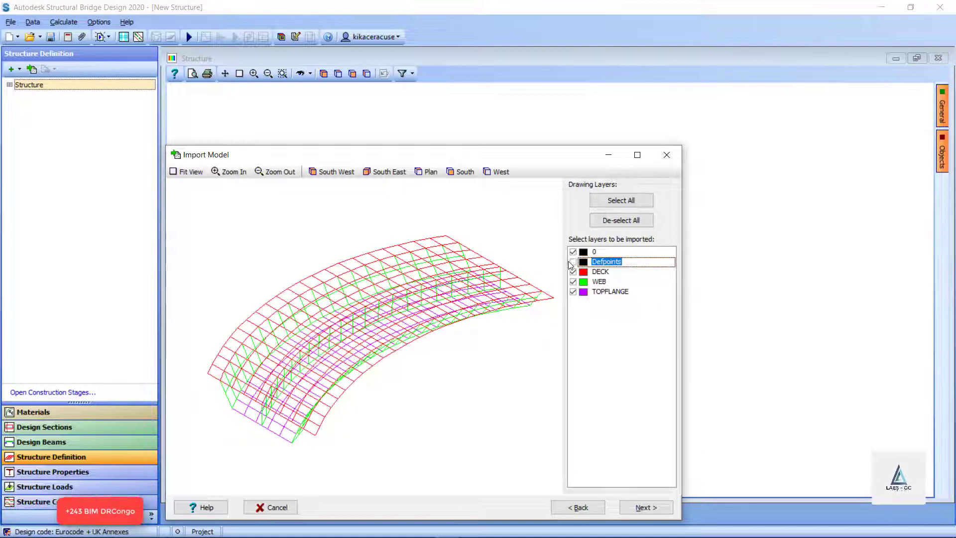
left_click(574, 252)
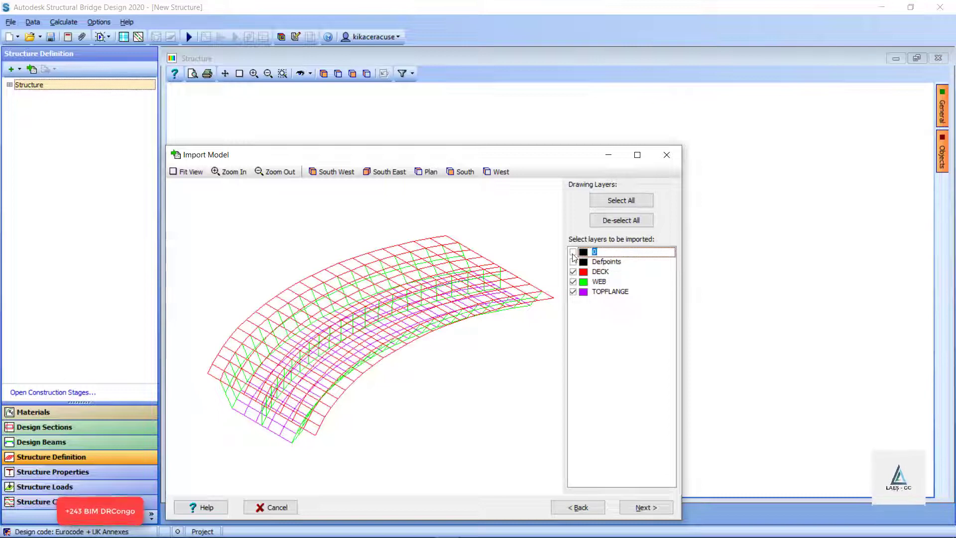
left_click(644, 506)
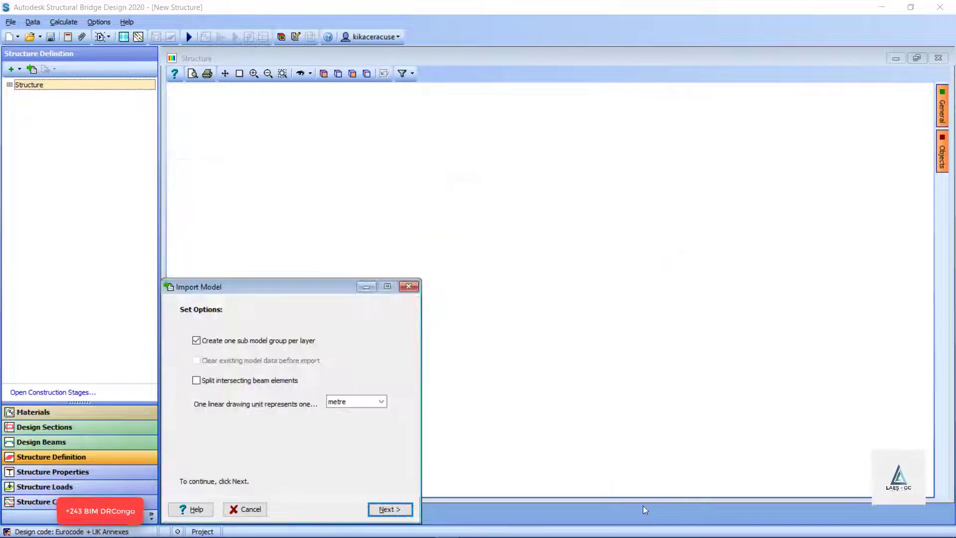
Import the model with one sub model group per layer and metre drawing units, accept all beam intersections, and close the member details
left_click_drag(285, 286, 679, 171)
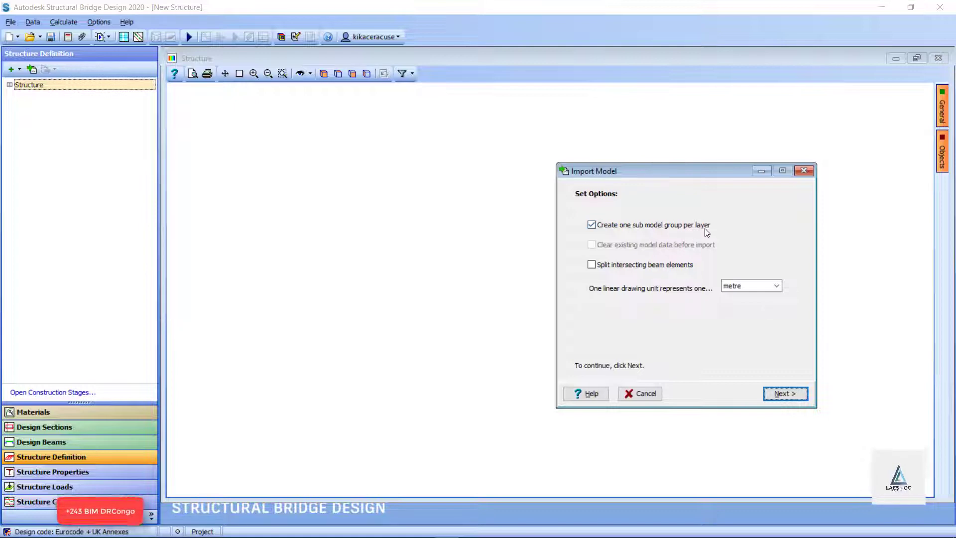
left_click(783, 391)
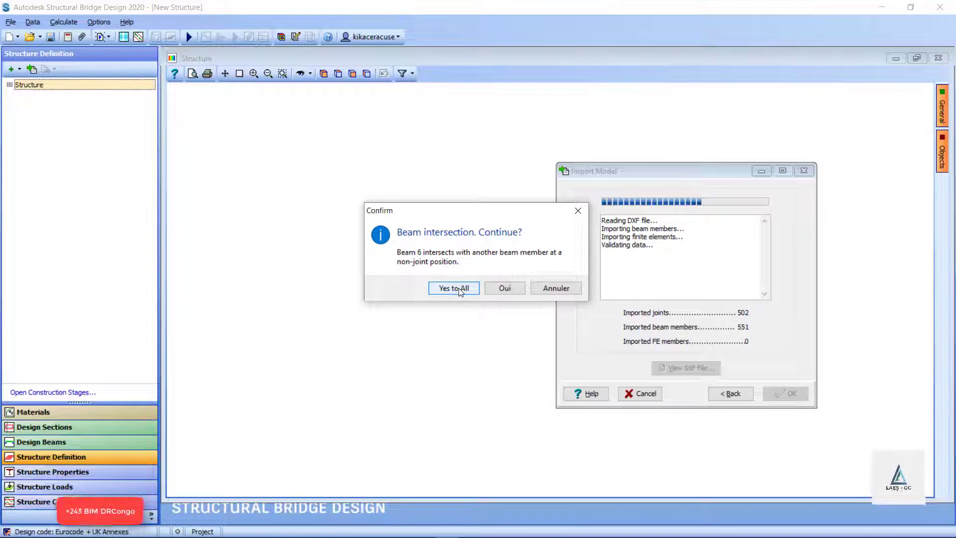
left_click(455, 288)
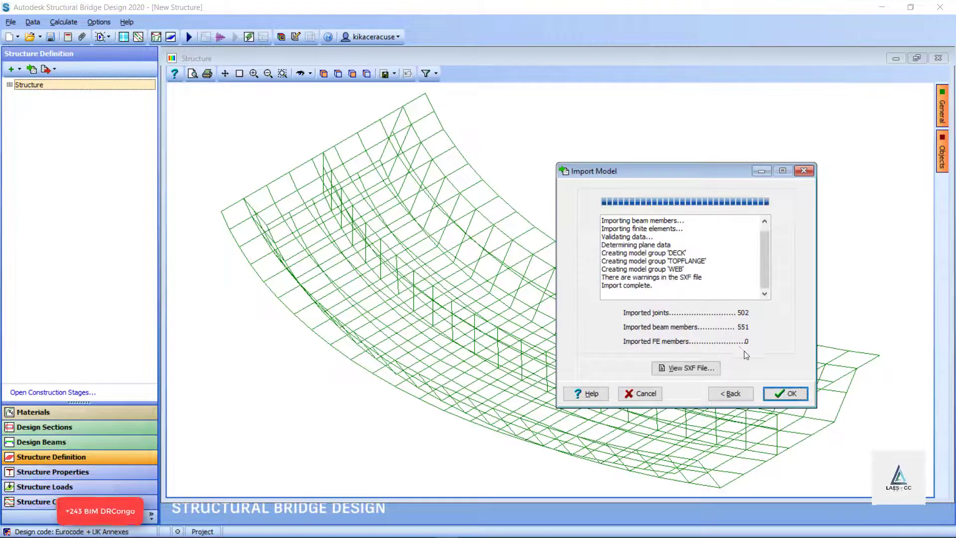
left_click(786, 393)
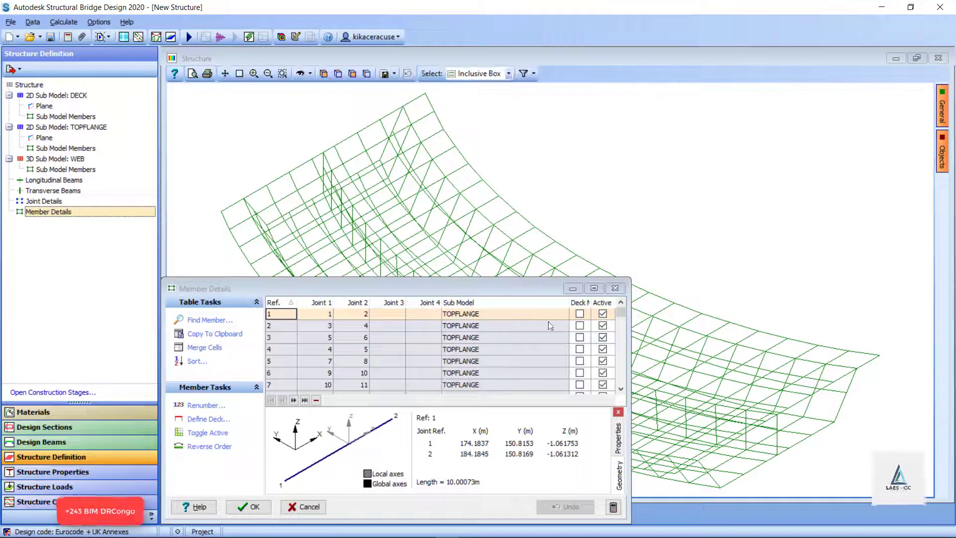
scroll(729, 157, "down", 3)
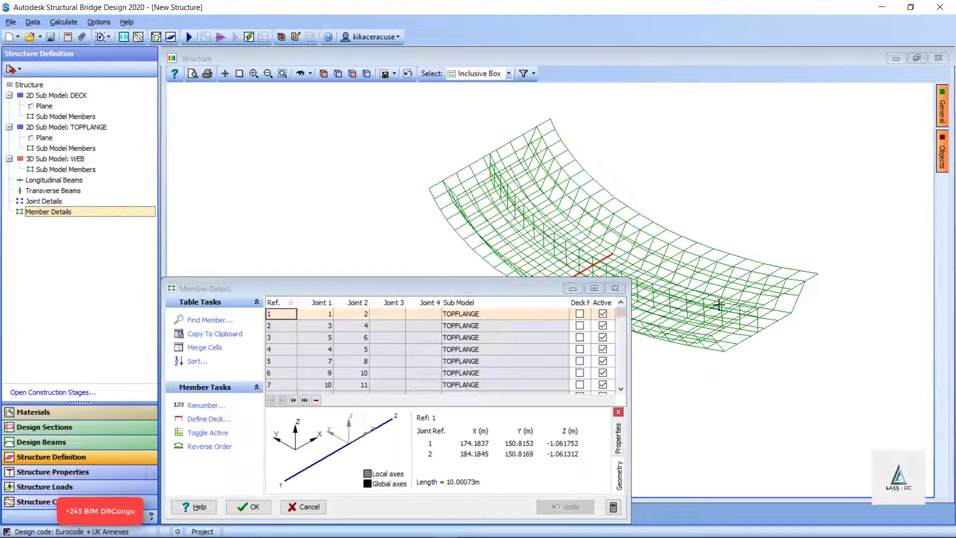
left_click(619, 289)
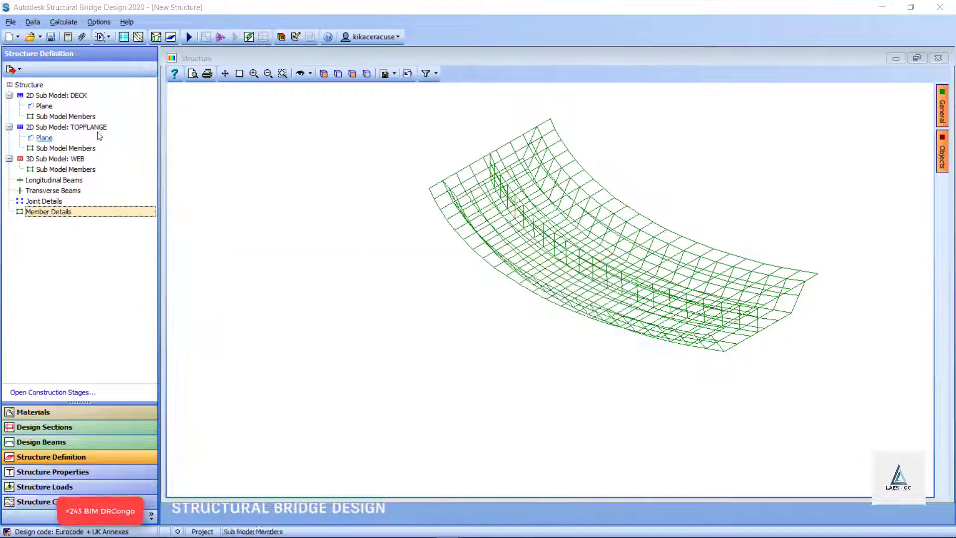
Examine the DECK sub model and its members, the TOPFLANGE sub model, and the WEB sub model in a rotated 3D view
left_click(52, 96)
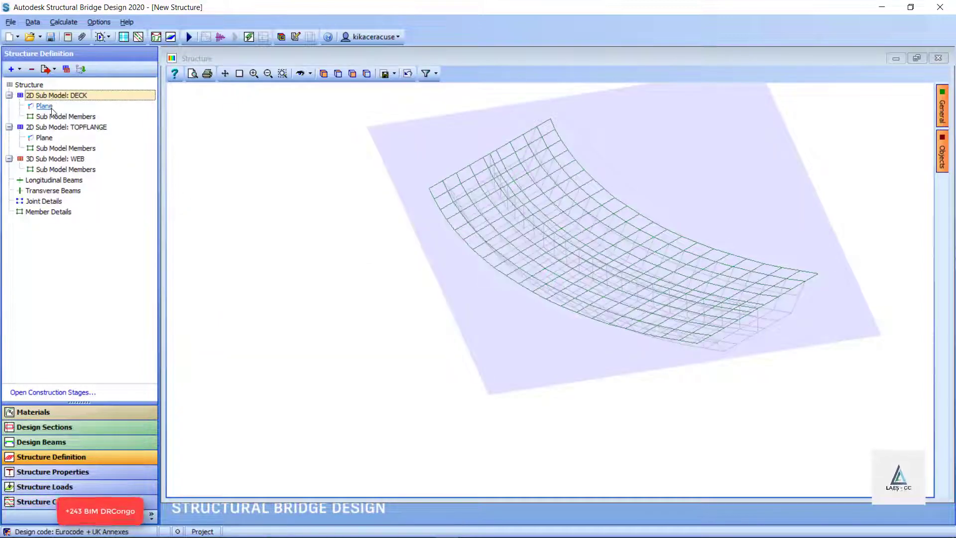
left_click(62, 117)
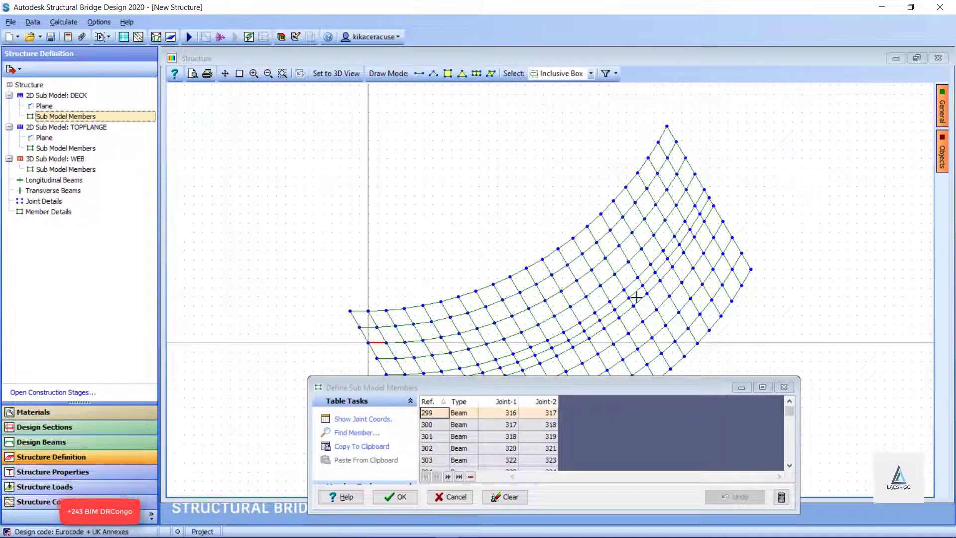
left_click(784, 387)
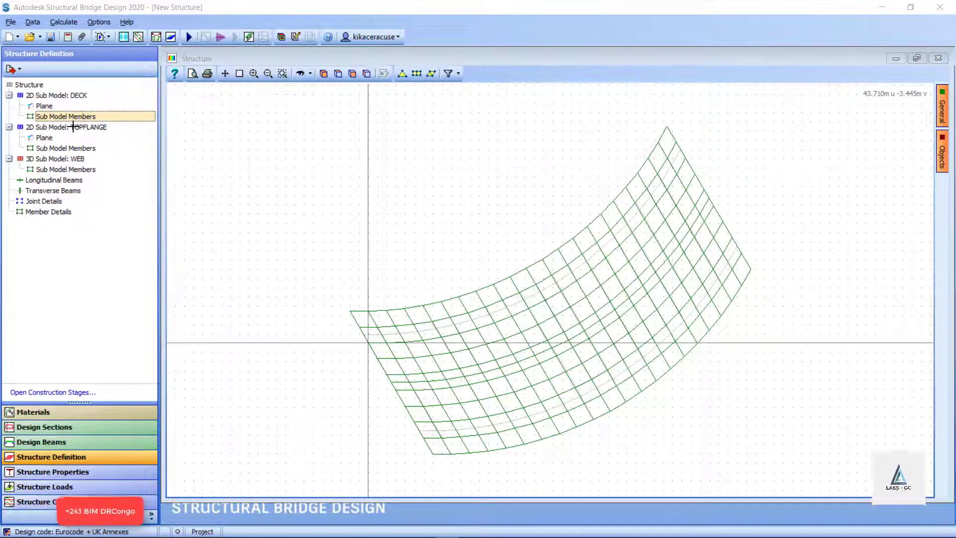
left_click(69, 127)
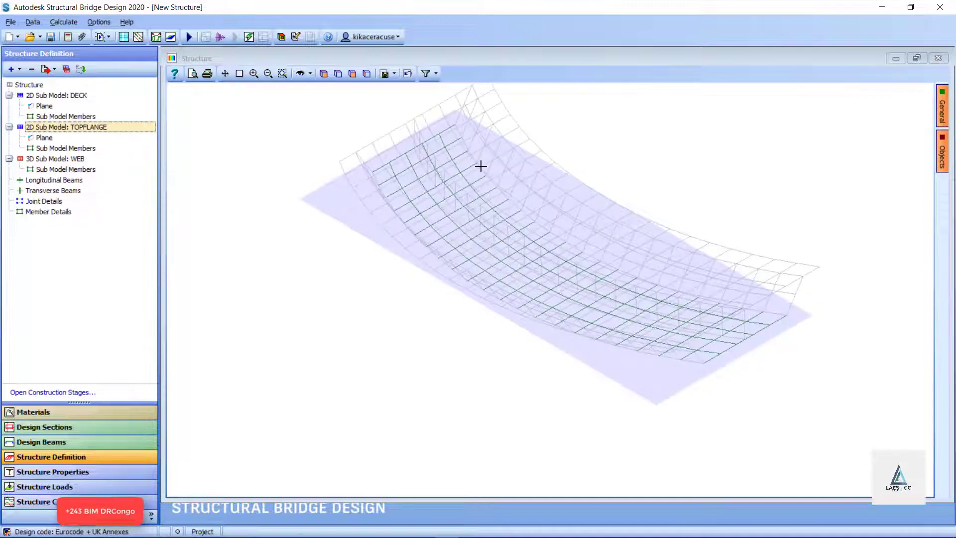
scroll(686, 320, "up", 2)
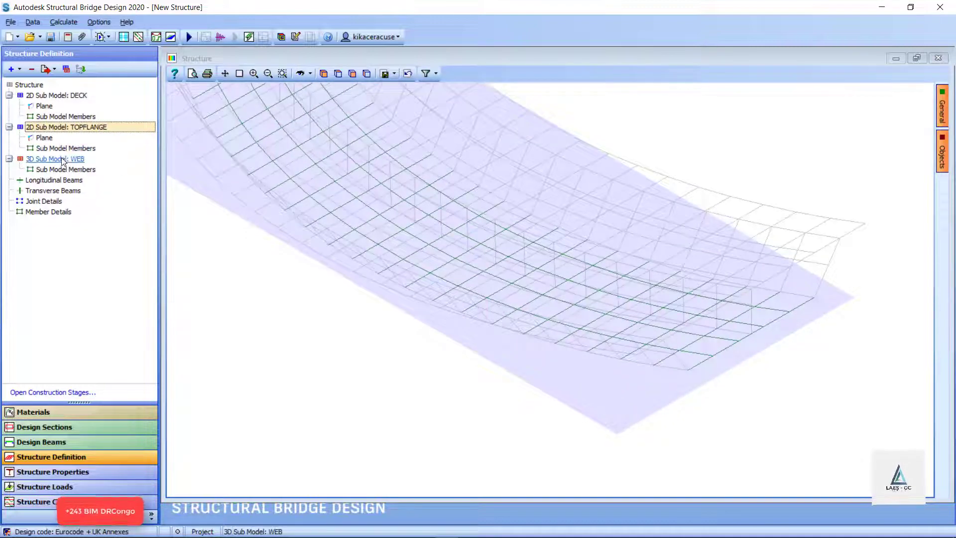
left_click(61, 158)
scroll(669, 331, "down", 2)
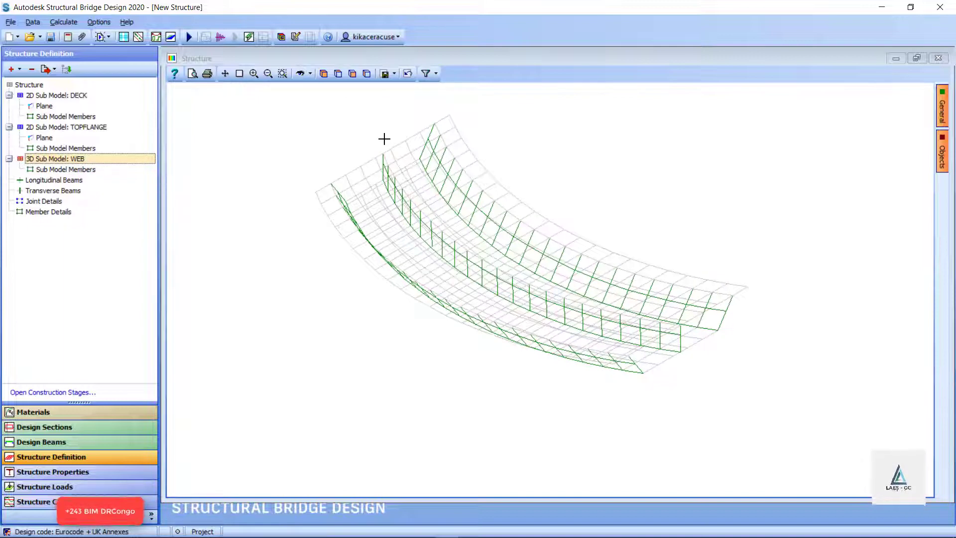
scroll(693, 370, "up", 1)
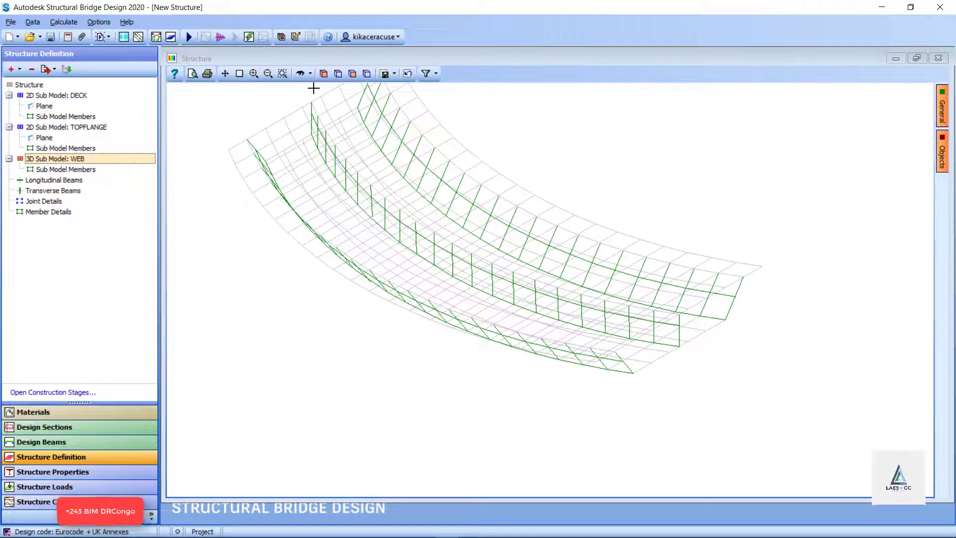
left_click(300, 73)
left_click_drag(410, 234, 354, 222)
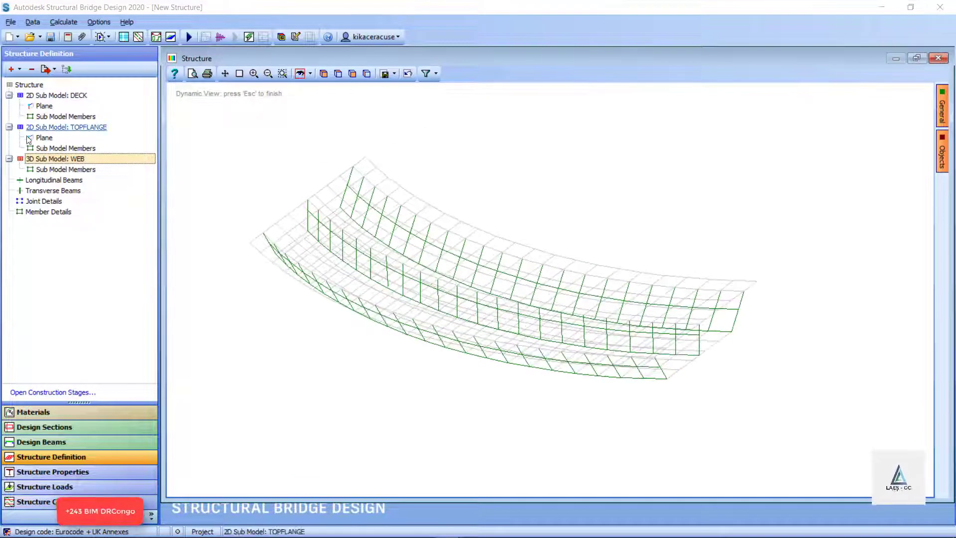
Open the WEB sub model members and draw a full-depth quadrilateral element in the end bay of the inclined web inside the curve
left_click(70, 172)
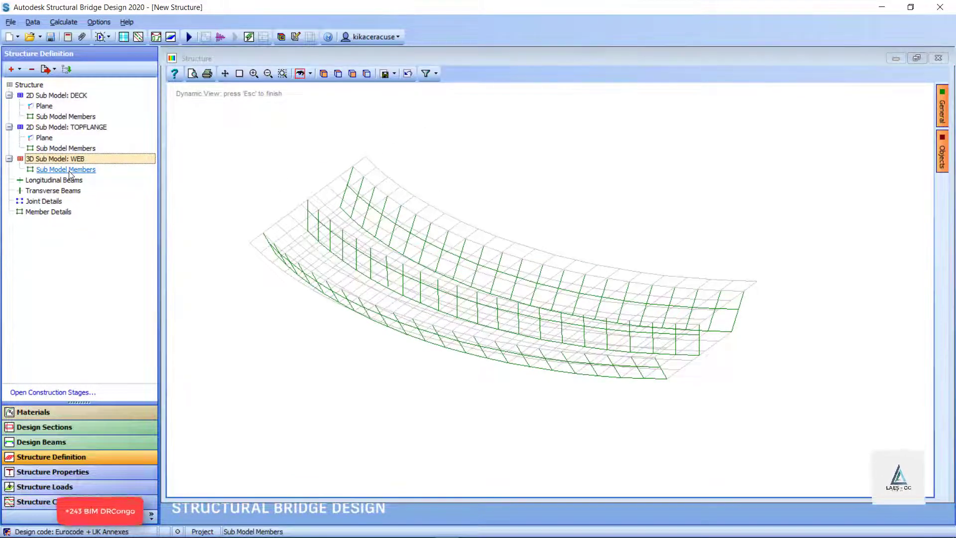
scroll(493, 312, "up", 3)
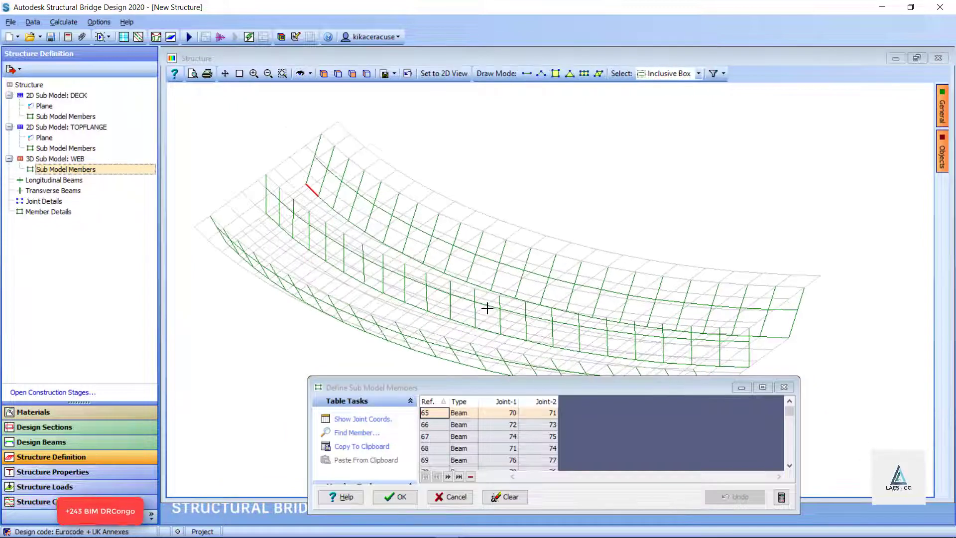
left_click(556, 73)
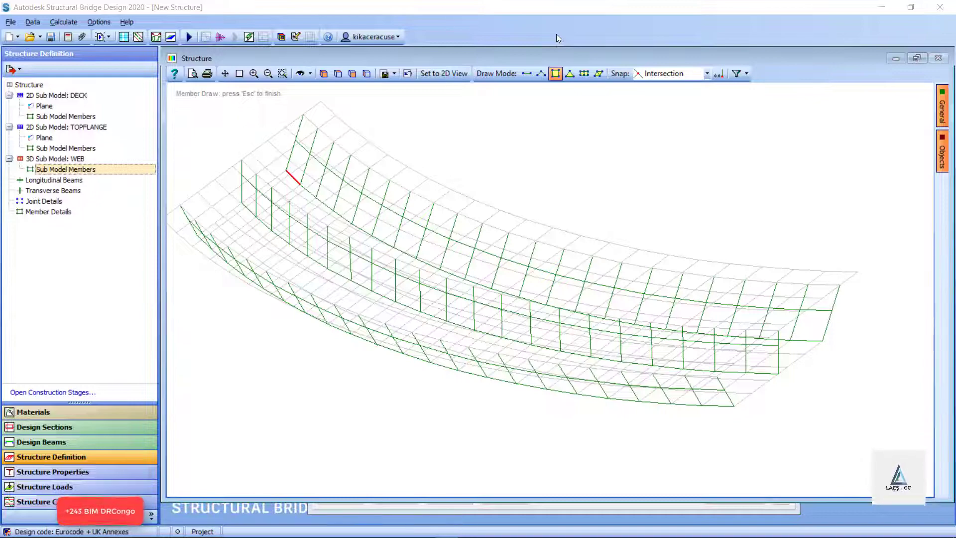
scroll(613, 171, "down", 2)
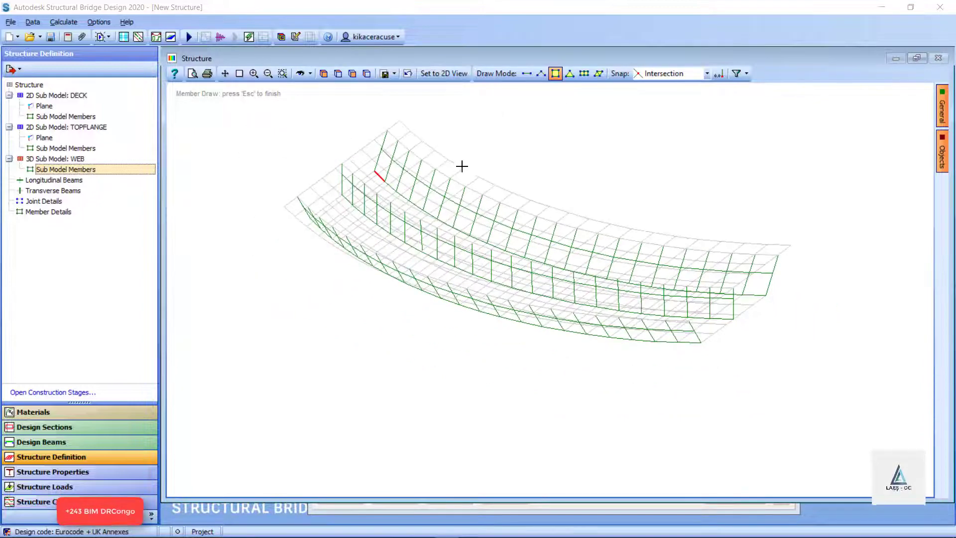
scroll(397, 126, "up", 3)
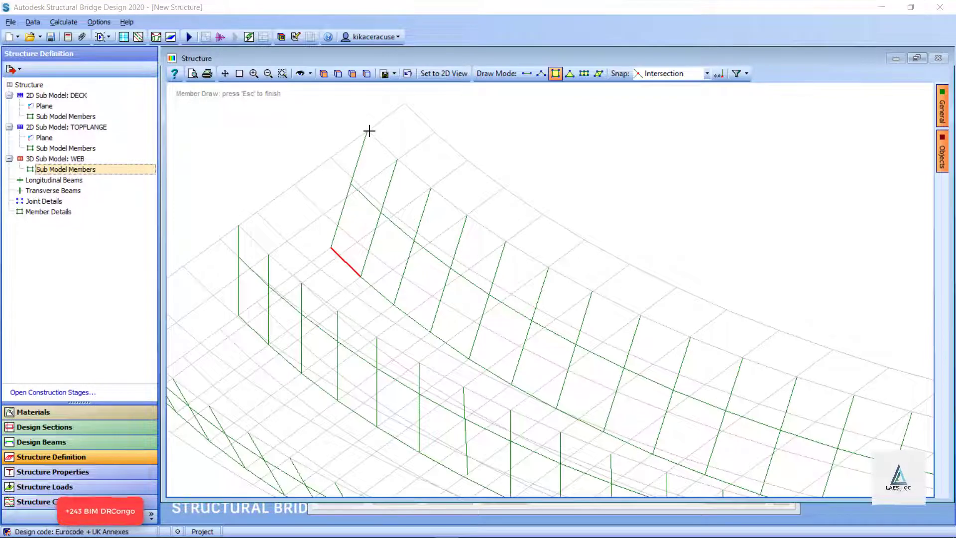
left_click(369, 130)
left_click(361, 275)
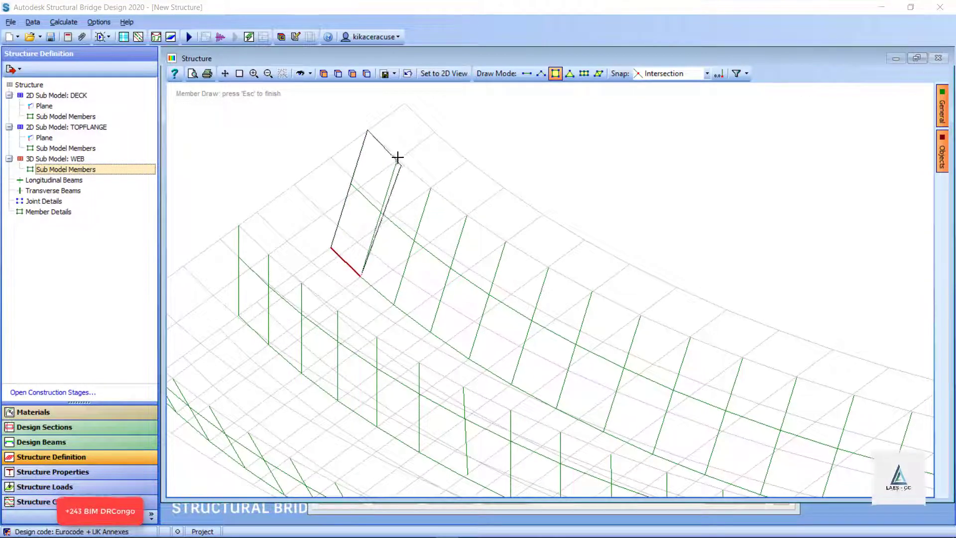
left_click(397, 158)
Draw full-depth quadrilateral elements in the second and third bays of the same inclined web, snapping to intersections
left_click(361, 275)
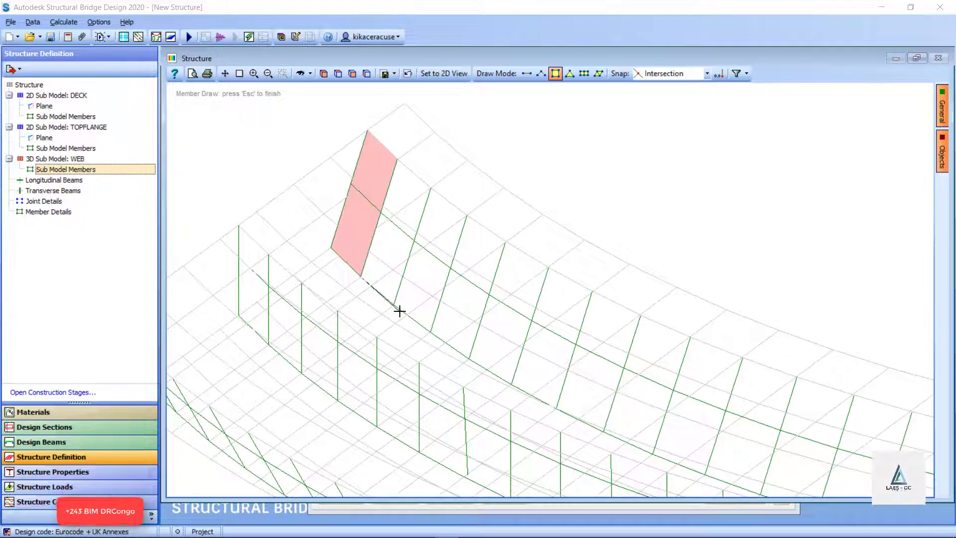
left_click(428, 188)
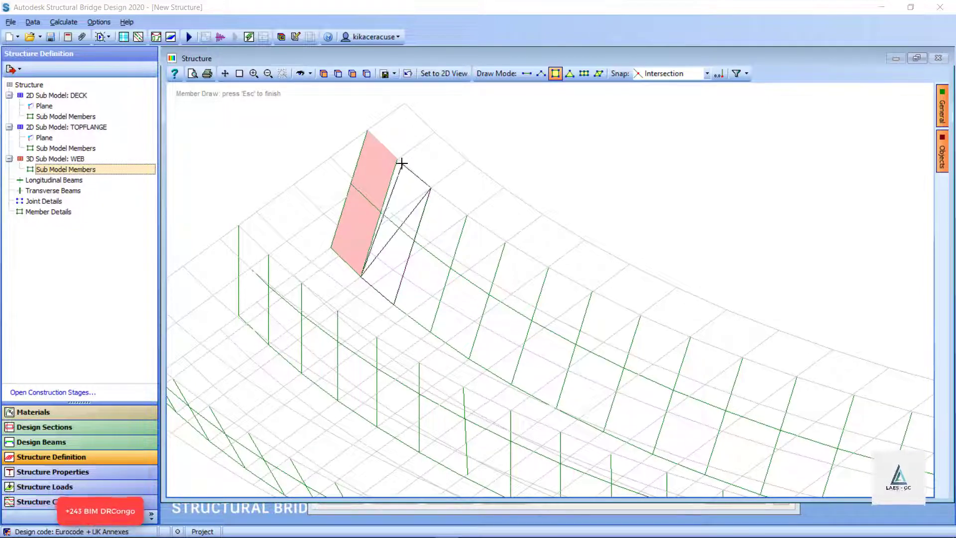
left_click(398, 160)
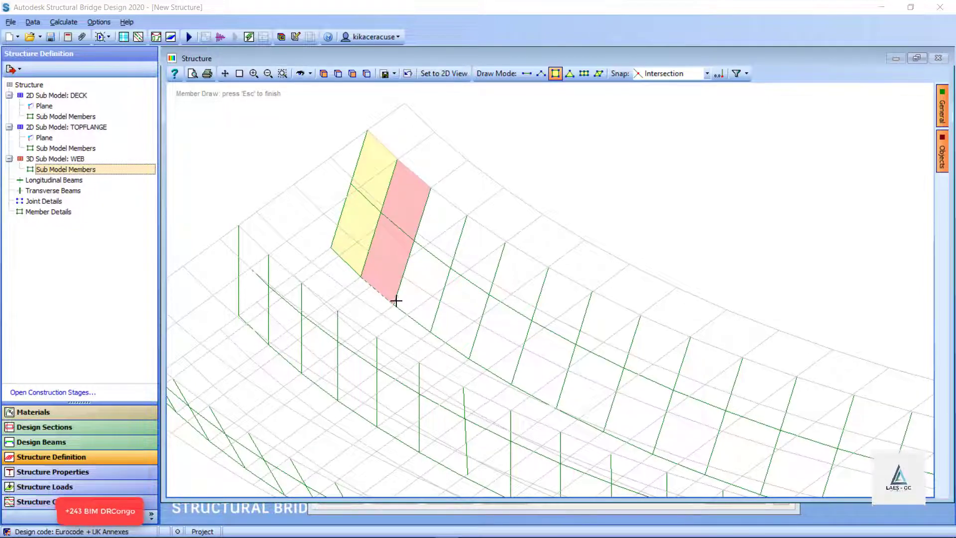
left_click(430, 331)
left_click(468, 214)
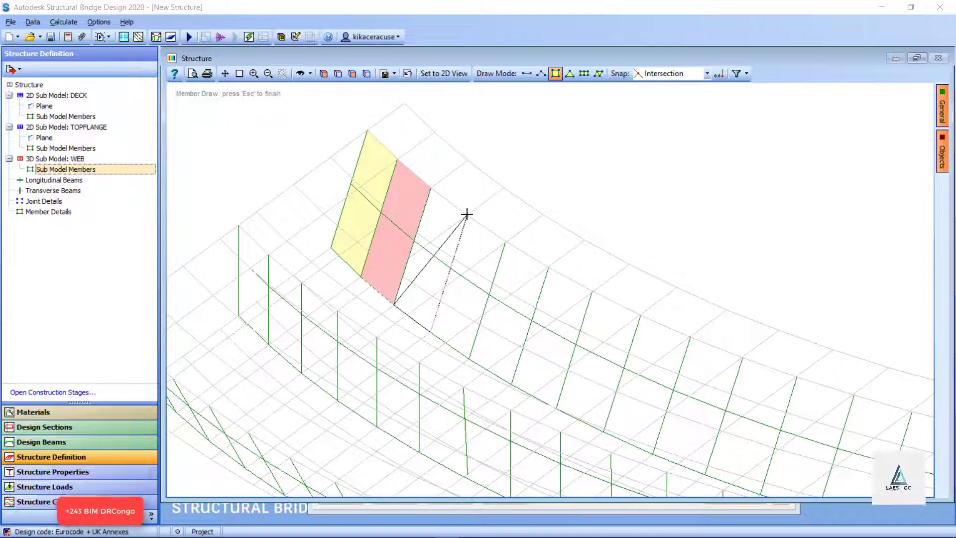
left_click(430, 187)
scroll(399, 162, "down", 3)
scroll(320, 151, "down", 1)
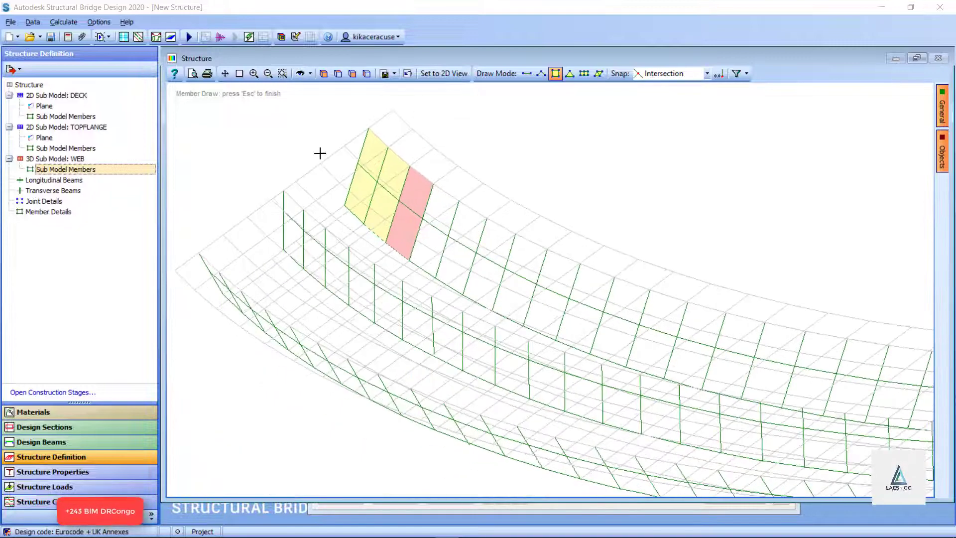
scroll(384, 195, "down", 1)
scroll(314, 220, "down", 1)
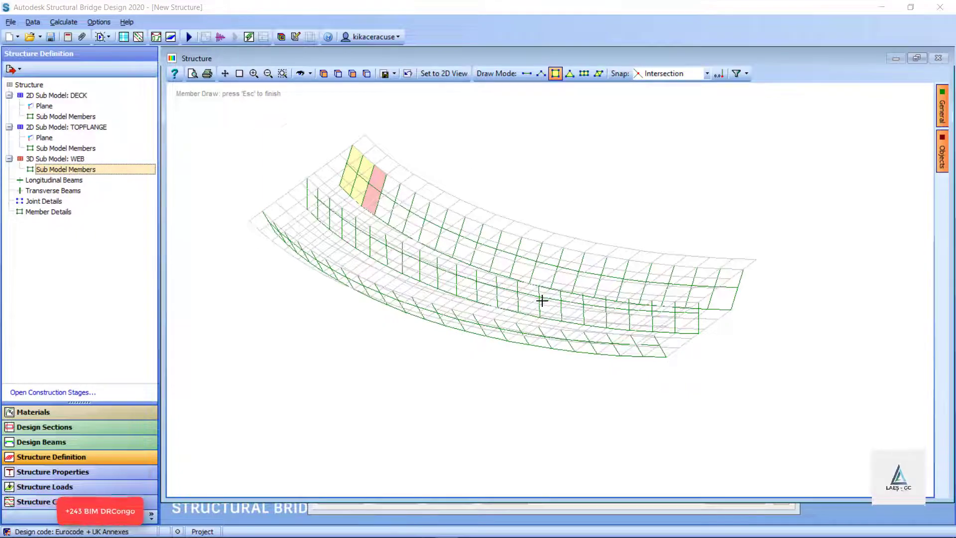
scroll(540, 300, "up", 1)
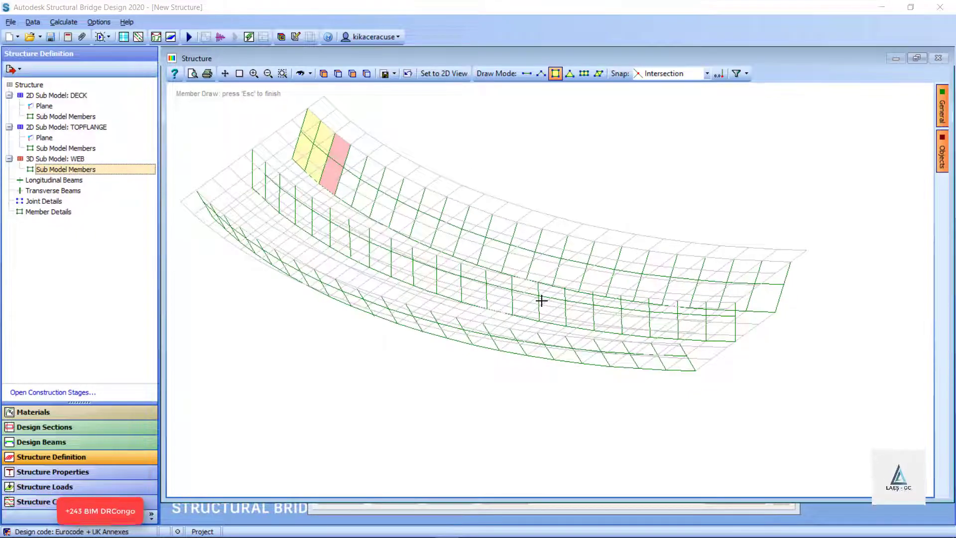
Switch to AutoCAD to view the box girder wireframe and return to Structural Bridge Design
key("alt+Tab")
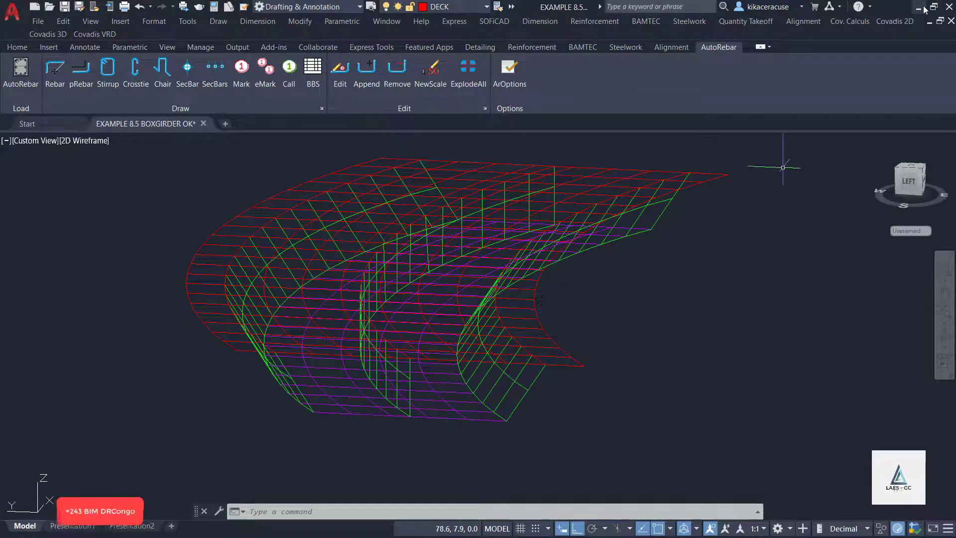
key("alt+Tab")
key("alt+Tab")
key("alt+Tab")
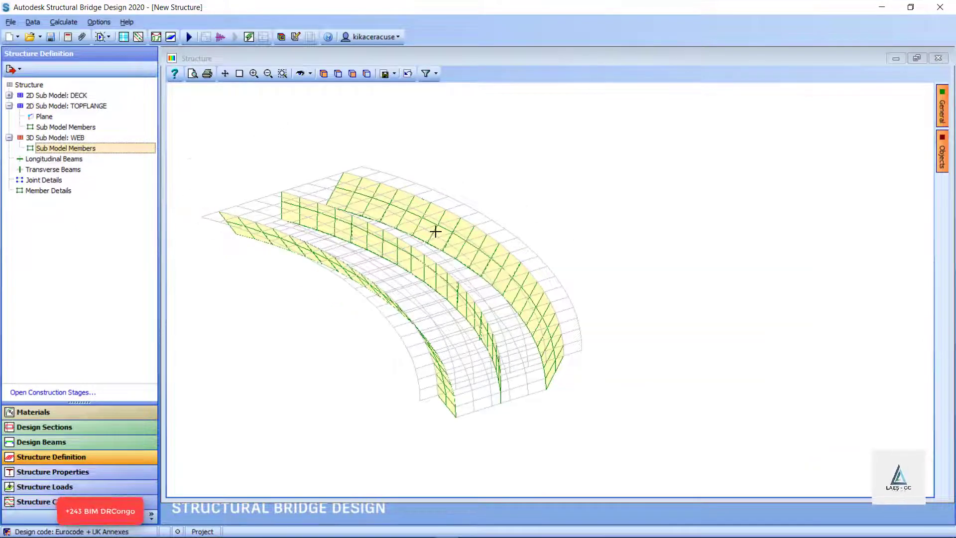
Examine the WEB sub model's plate elements and the TOPFLANGE sub model grid from several rotated 3D views
scroll(435, 231, "up", 3)
left_click(303, 73)
scroll(447, 289, "down", 3)
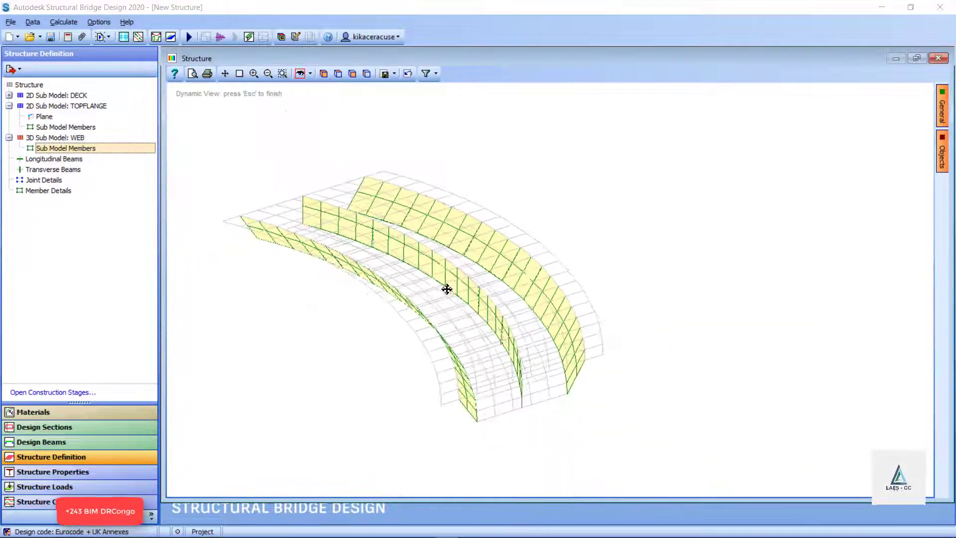
left_click_drag(446, 290, 413, 295)
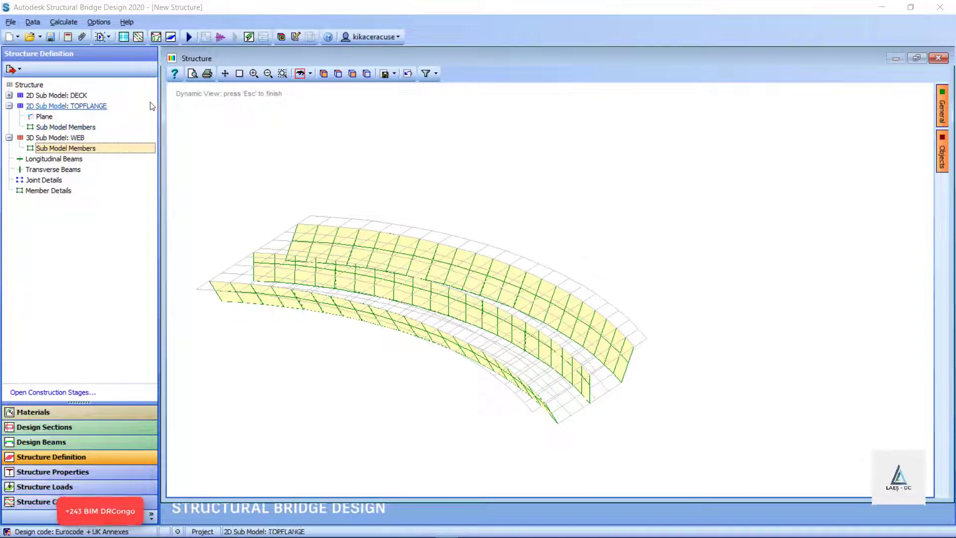
left_click(63, 105)
scroll(265, 326, "up", 3)
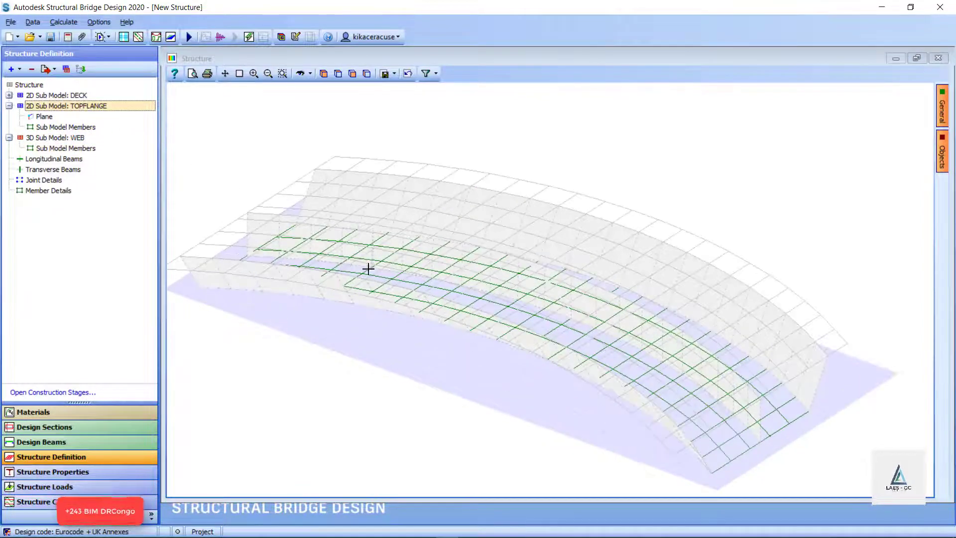
scroll(790, 421, "down", 2)
scroll(768, 384, "down", 2)
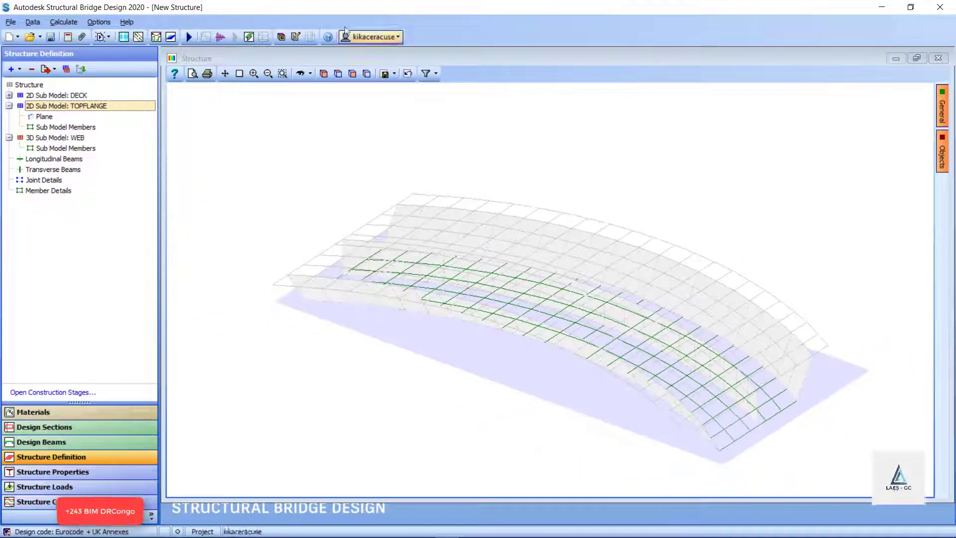
left_click(302, 74)
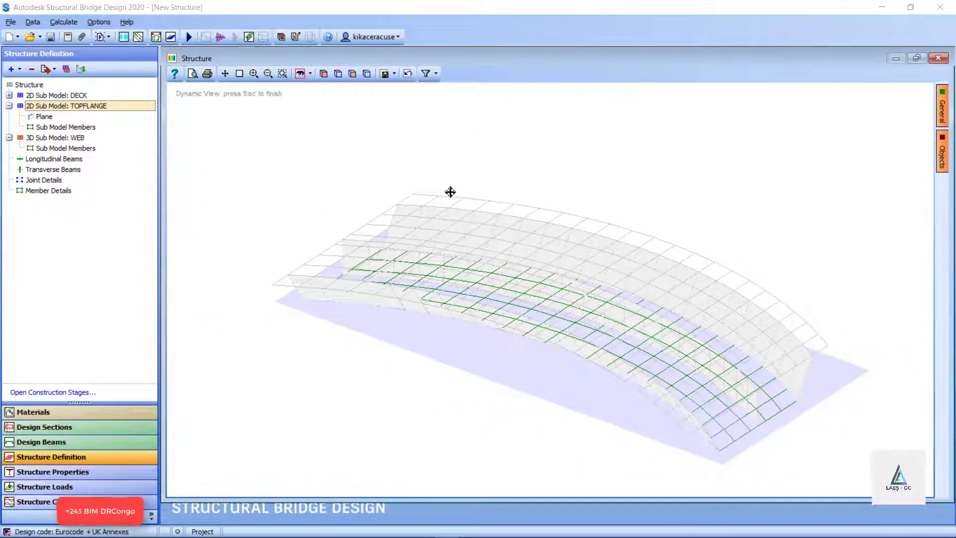
left_click_drag(451, 192, 673, 310)
left_click_drag(616, 412, 283, 201)
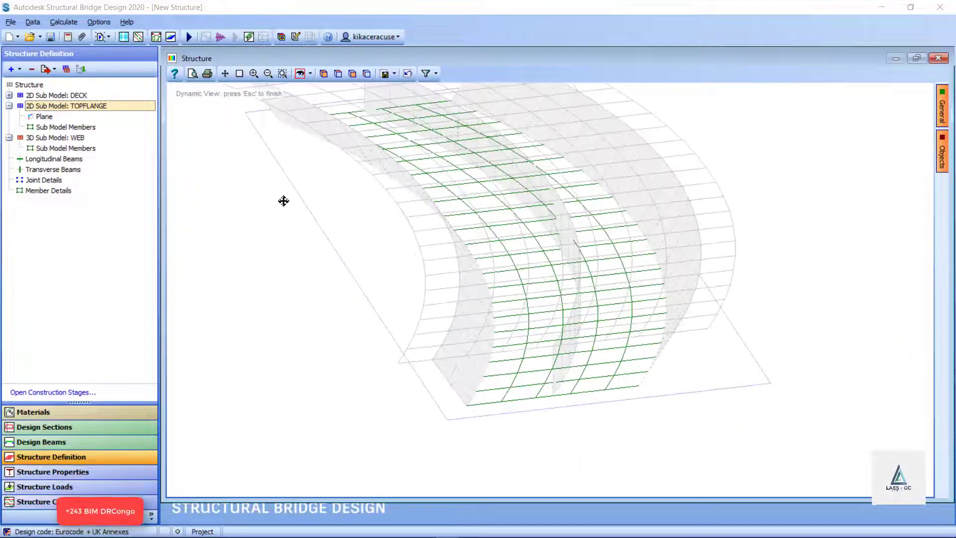
Open the TOPFLANGE sub model members and draw a quadrilateral element across the grid's full width in the end bay
double_click(65, 127)
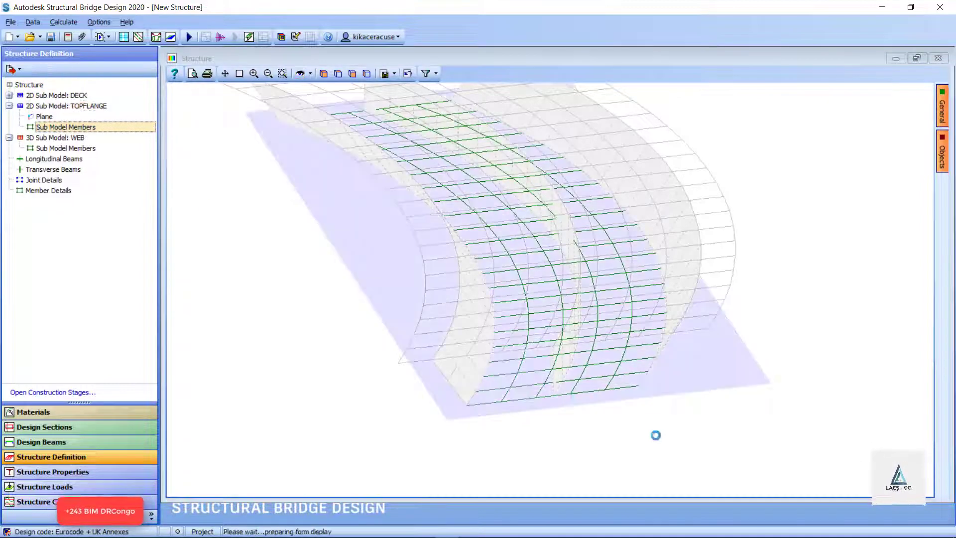
scroll(480, 184, "down", 4)
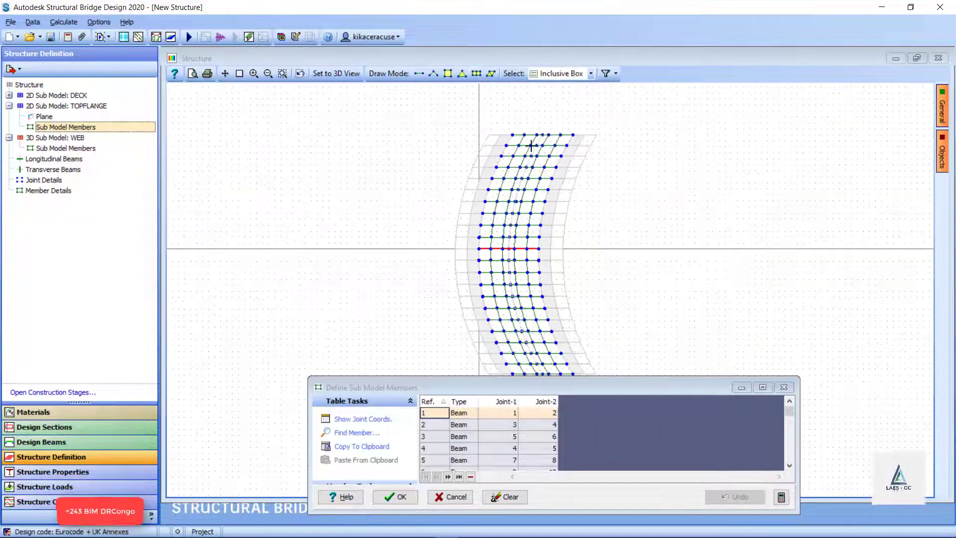
scroll(528, 117, "up", 2)
scroll(521, 130, "up", 2)
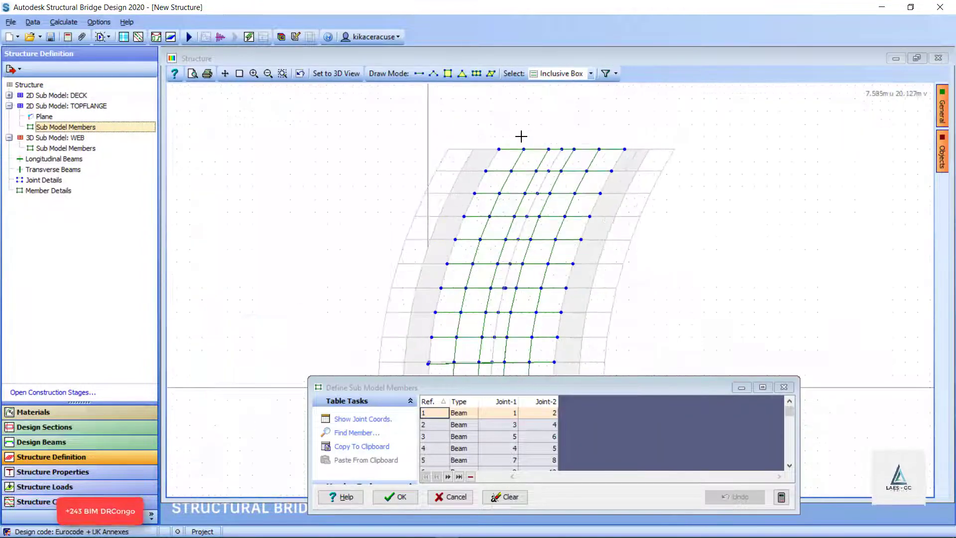
left_click(448, 73)
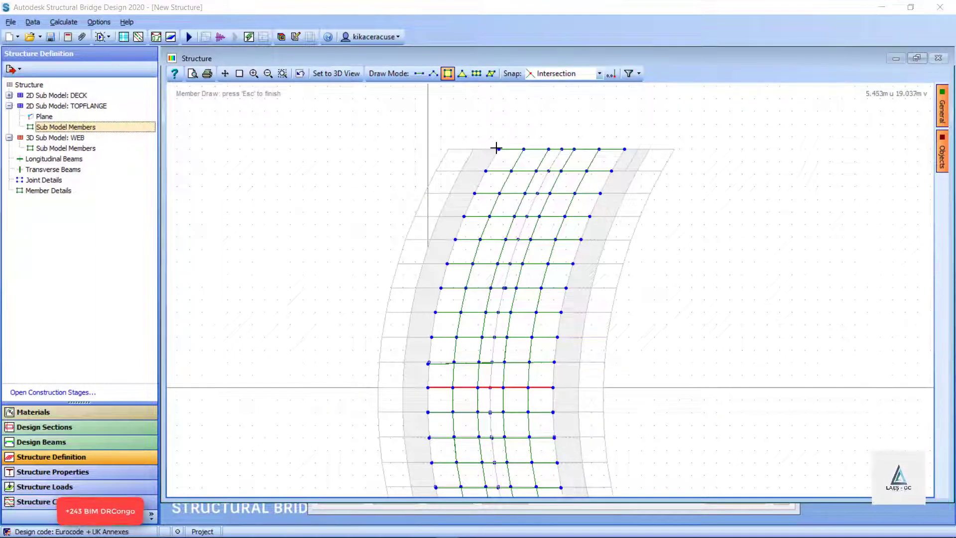
left_click(497, 148)
left_click(625, 149)
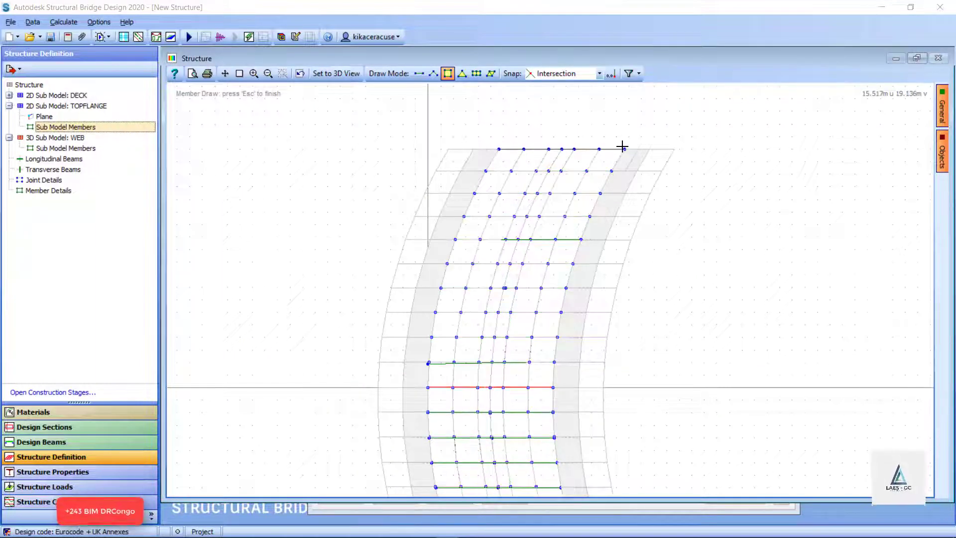
left_click(611, 171)
left_click(483, 171)
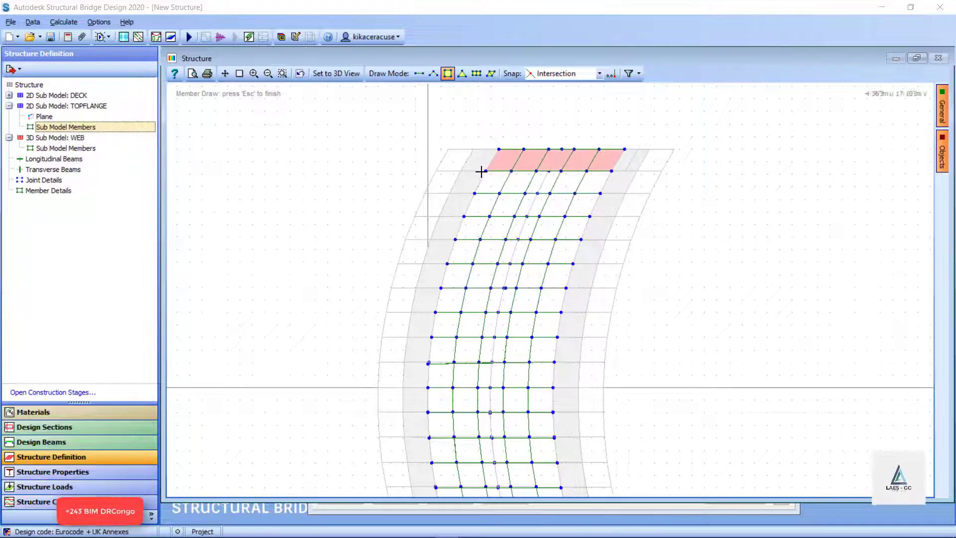
Draw full-width quadrilateral elements in the second and third bays of the TOPFLANGE grid, snapping to intersections
left_click(486, 169)
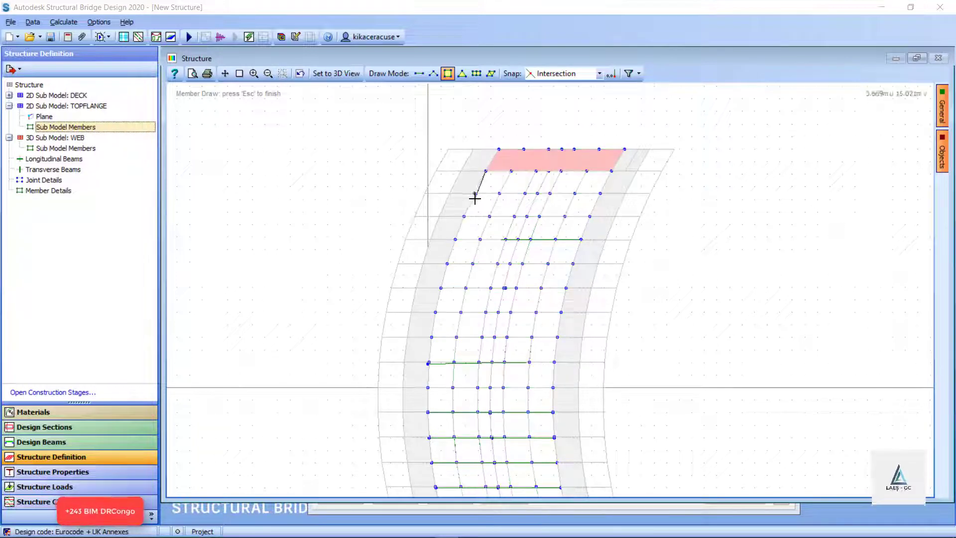
left_click(474, 193)
left_click(600, 193)
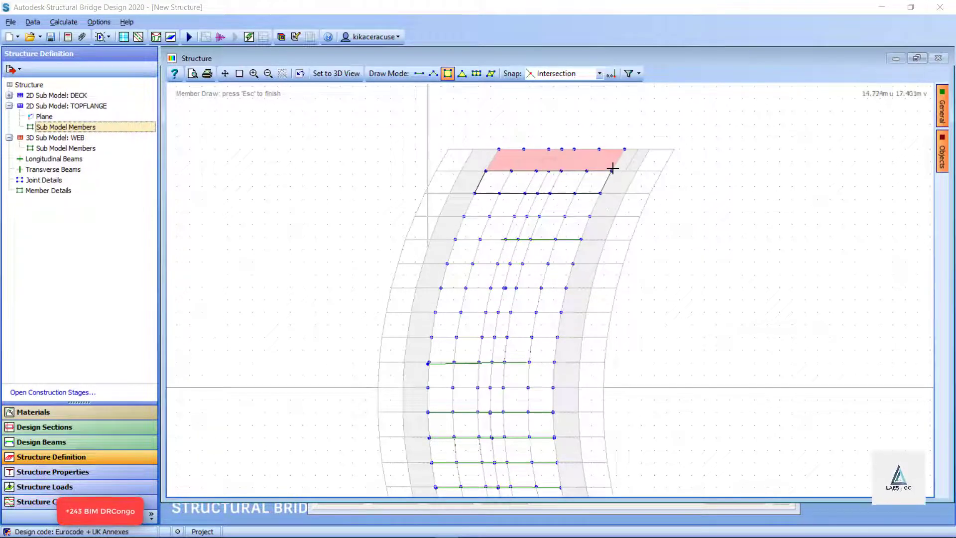
left_click(606, 170)
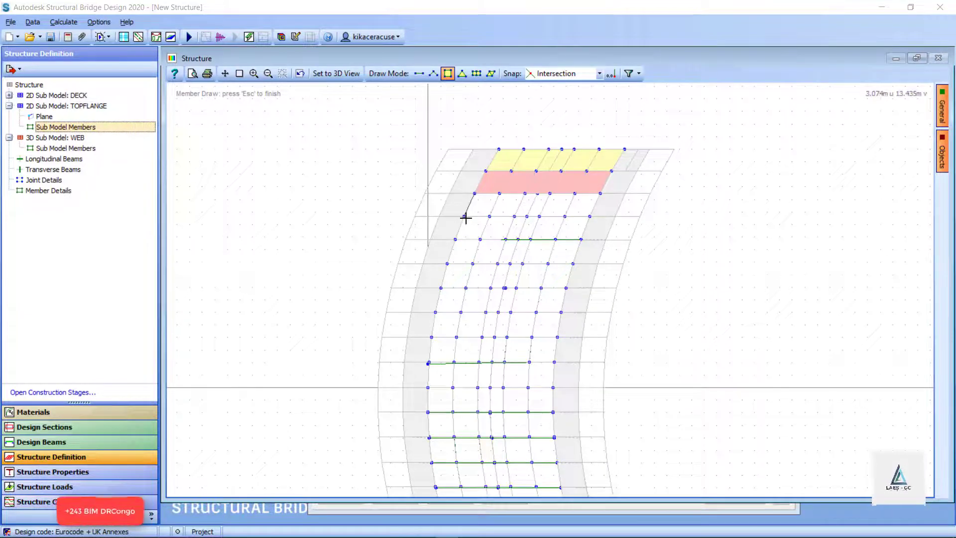
left_click(464, 216)
left_click(590, 216)
left_click(601, 189)
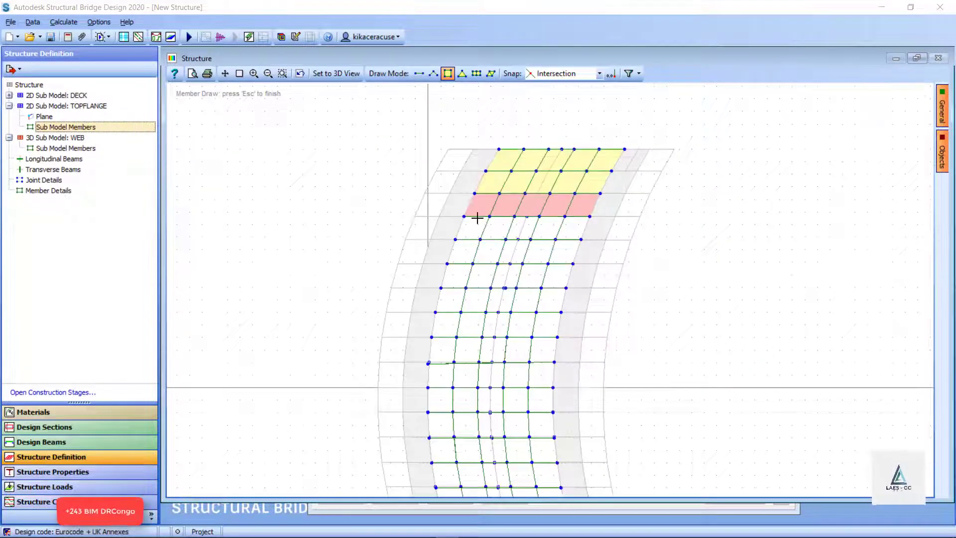
Draw full-width quadrilateral elements in the fourth and fifth bays of the TOPFLANGE grid
left_click(455, 240)
left_click(581, 239)
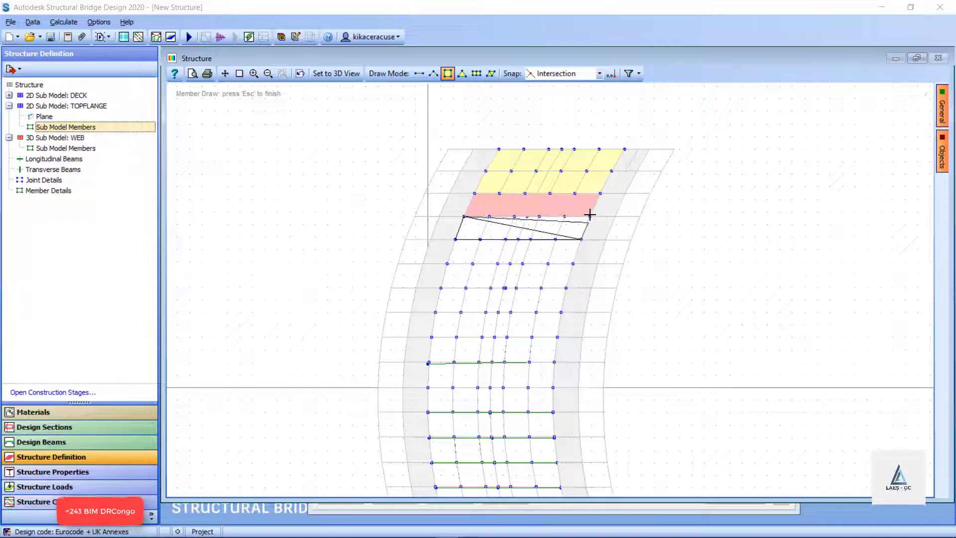
left_click(590, 216)
left_click(455, 240)
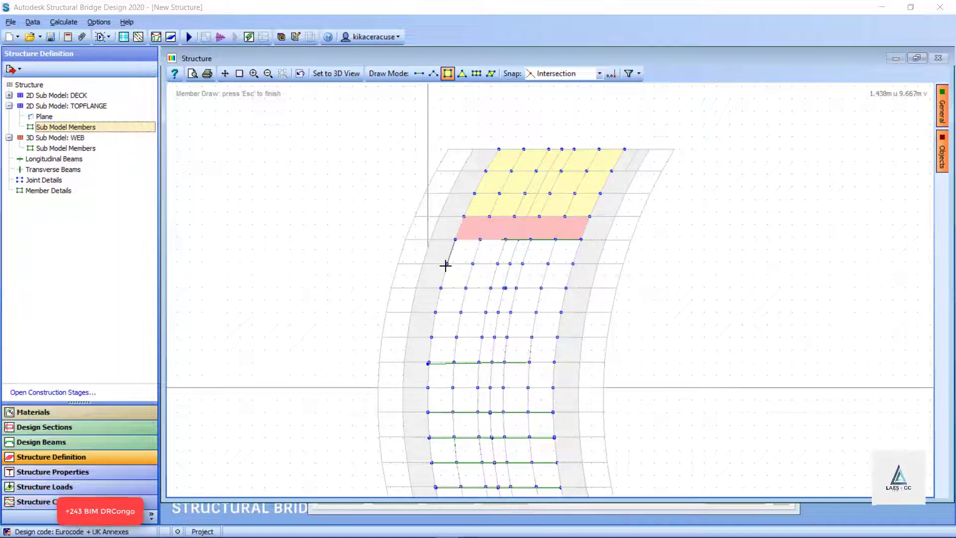
left_click(447, 264)
left_click(573, 263)
left_click(580, 239)
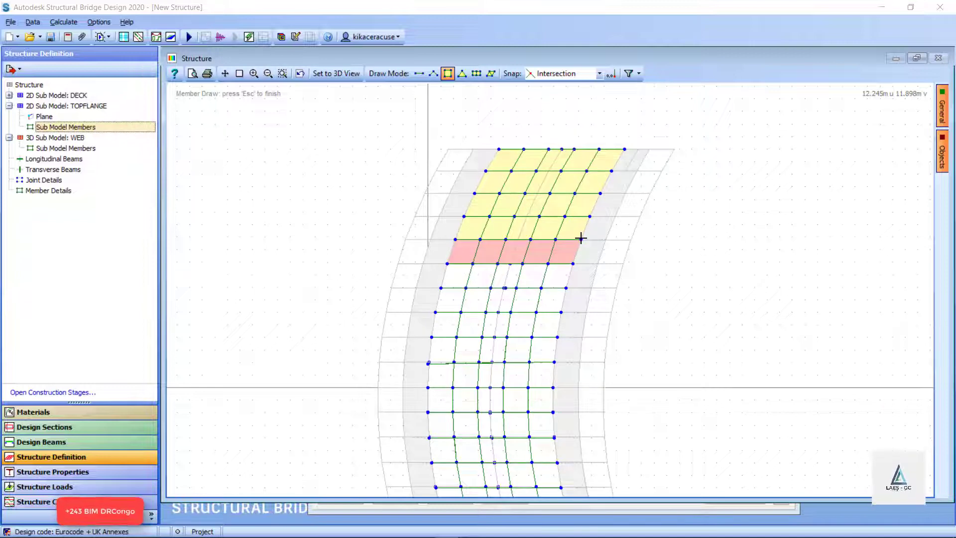
Finish drawing elements through the remaining TOPFLANGE bays, keep the edits and accept the sub model member definition
key("alt+Tab")
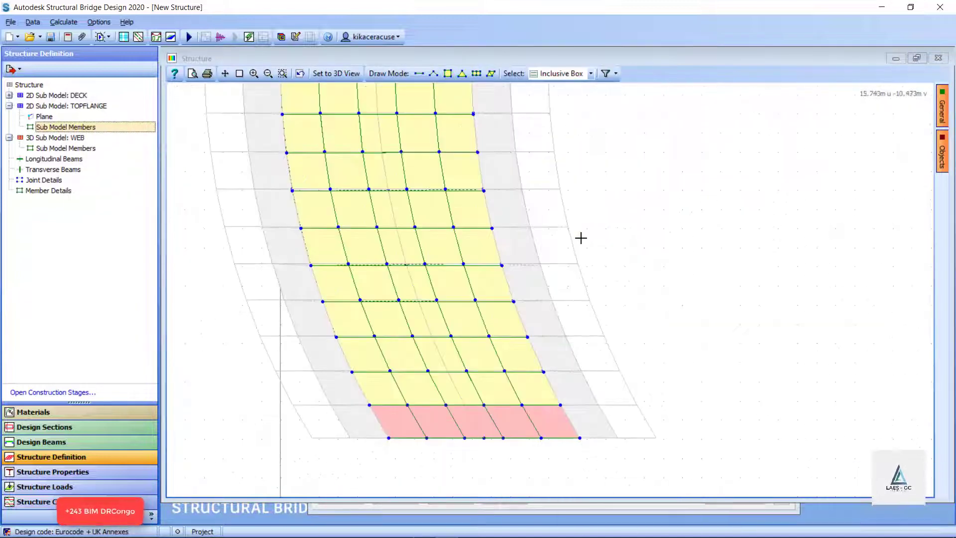
scroll(542, 323, "down", 5)
scroll(488, 130, "up", 8)
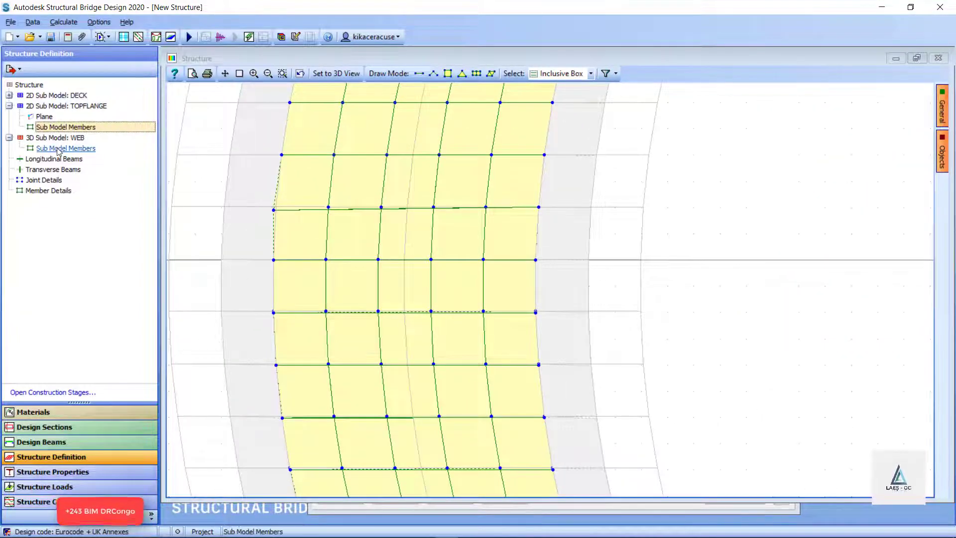
left_click(75, 94)
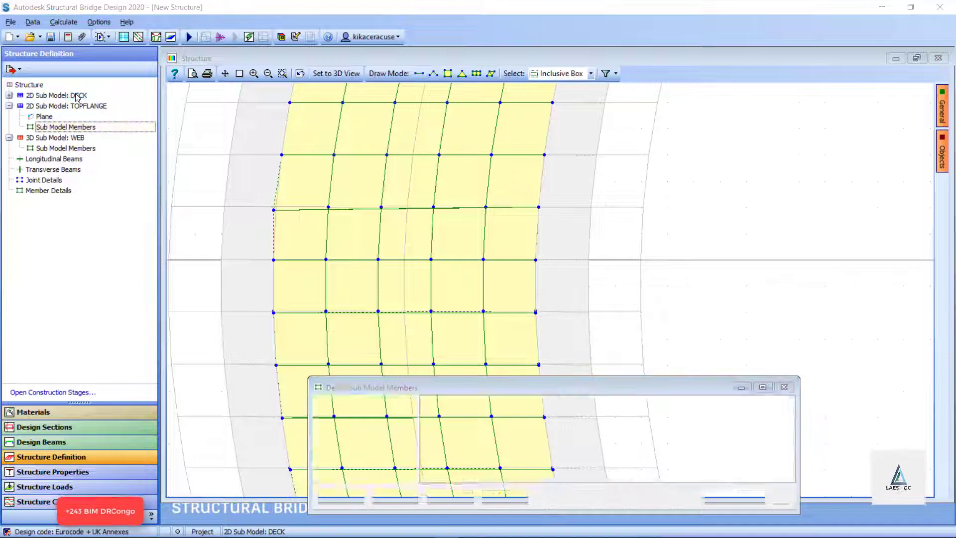
left_click(560, 284)
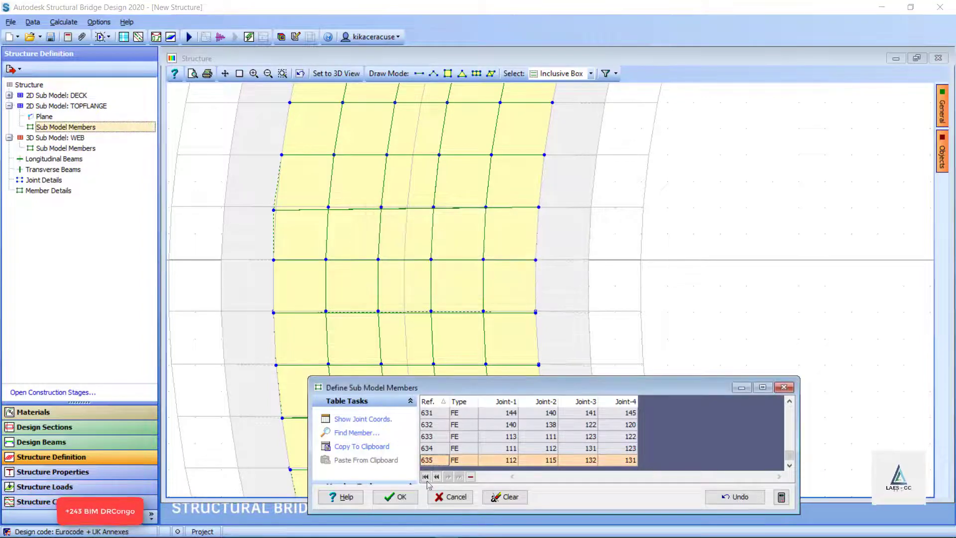
left_click(395, 497)
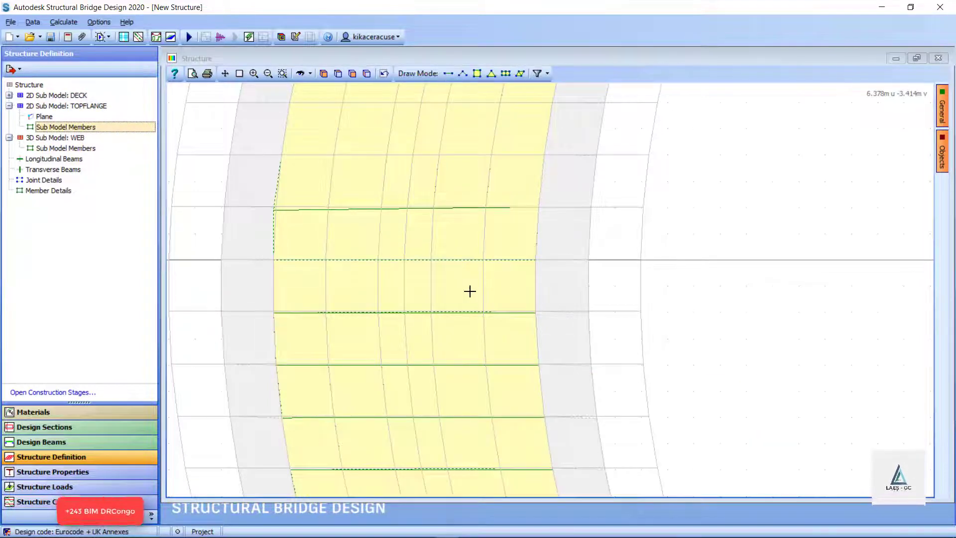
Review the DECK sub model grid in 3D and the completed plate elements in the TOPFLANGE sub model members
left_click(54, 95)
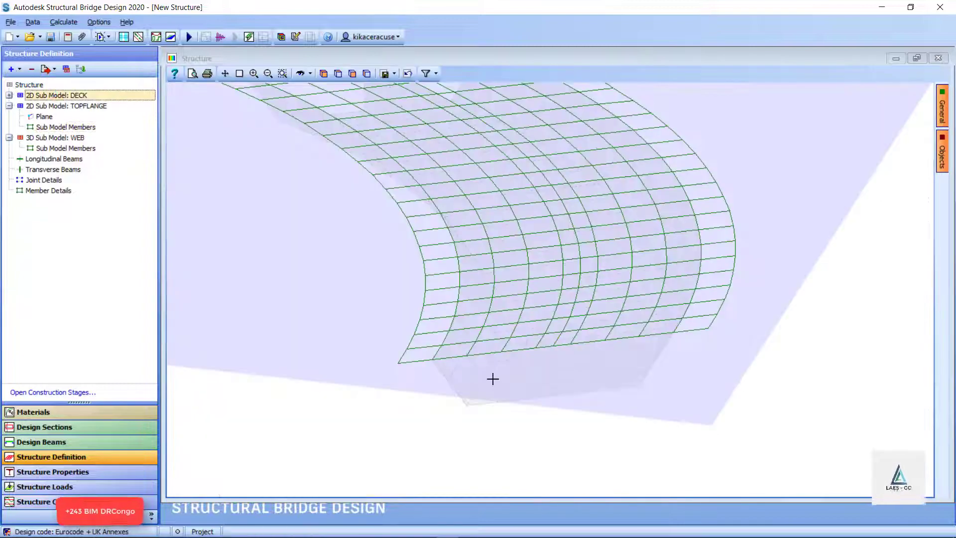
scroll(493, 379, "down", 6)
scroll(482, 271, "up", 4)
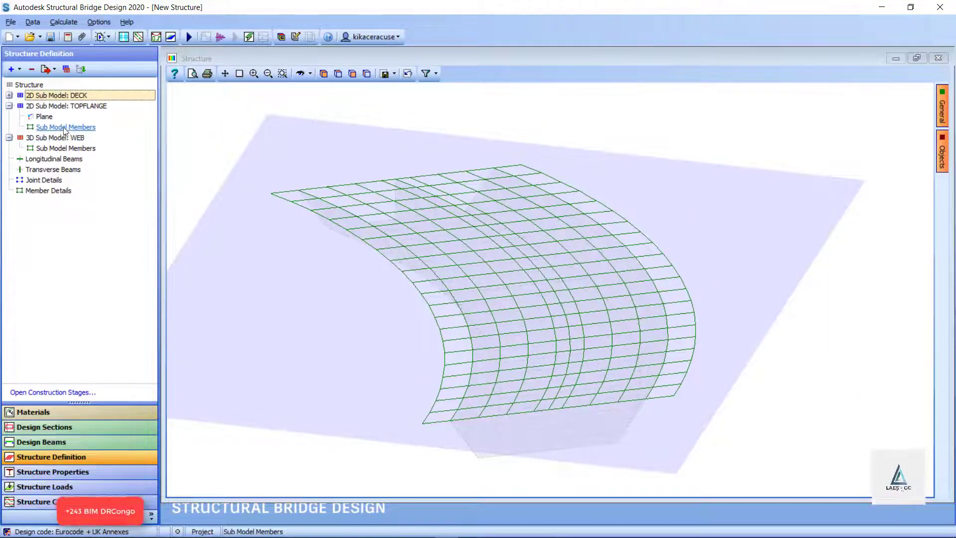
left_click(66, 128)
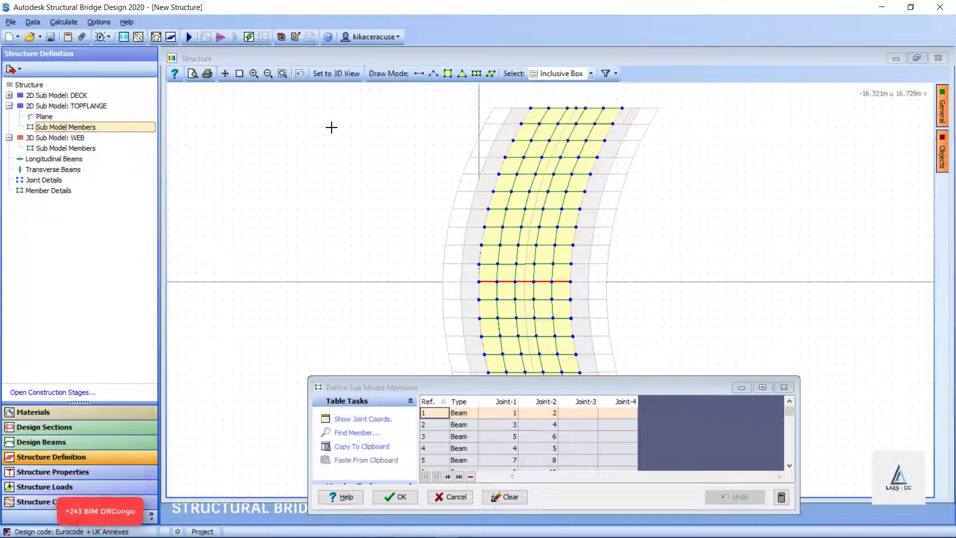
scroll(332, 127, "down", 2)
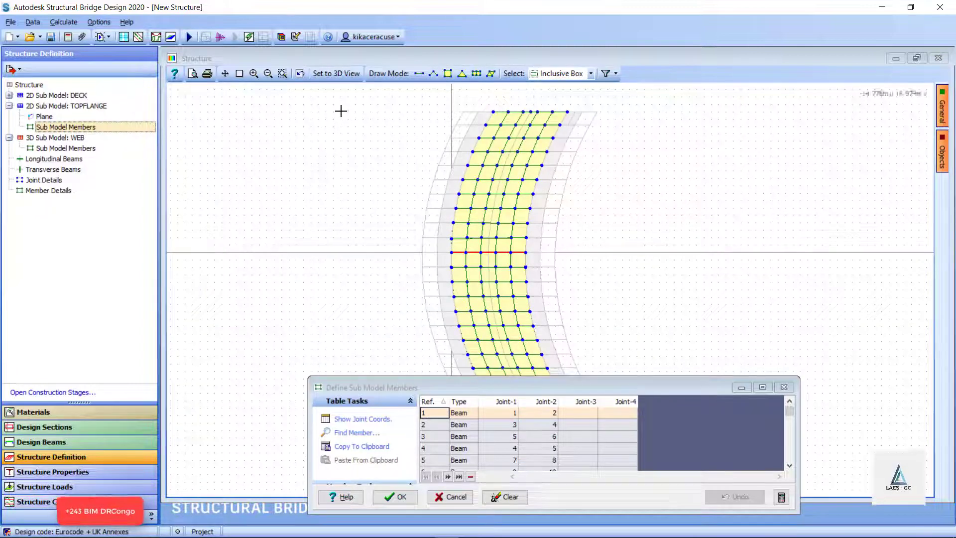
left_click(784, 387)
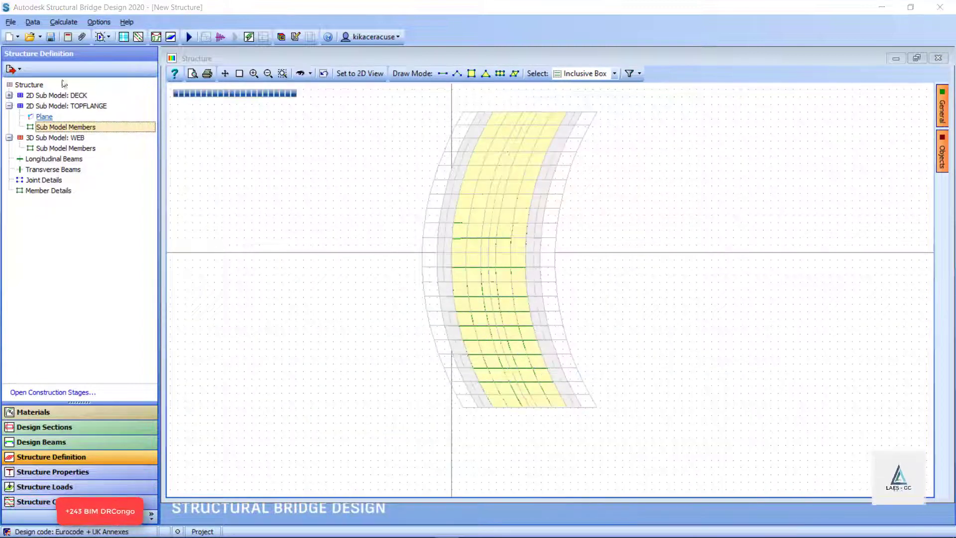
Open the DECK sub model members and draw a quadrilateral element across the grid's full width in the end bay
left_click(9, 96)
double_click(65, 116)
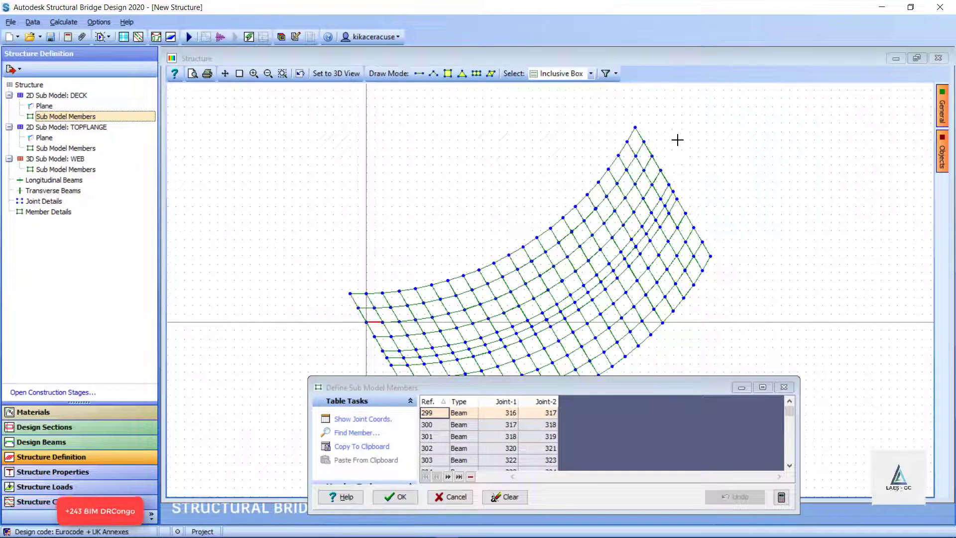
scroll(678, 140, "up", 4)
left_click(448, 74)
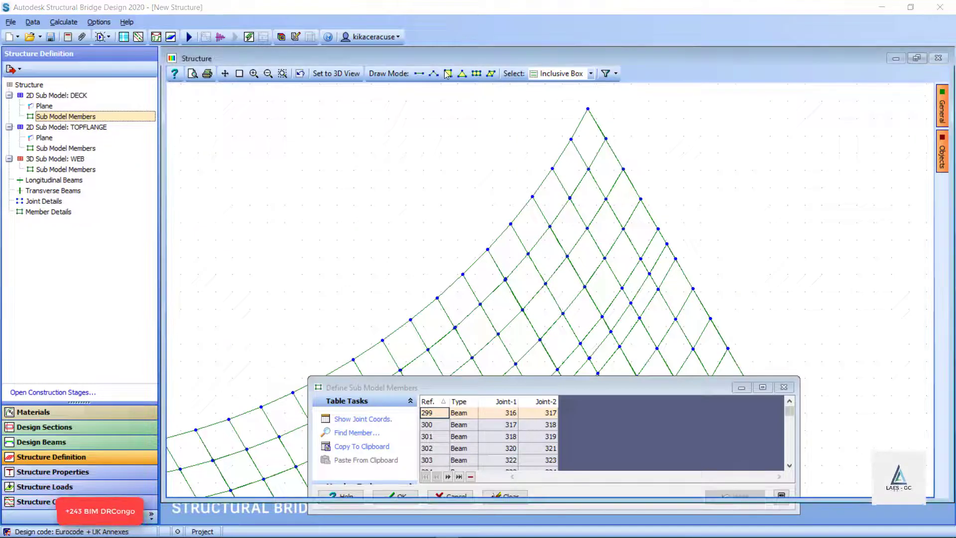
left_click(588, 110)
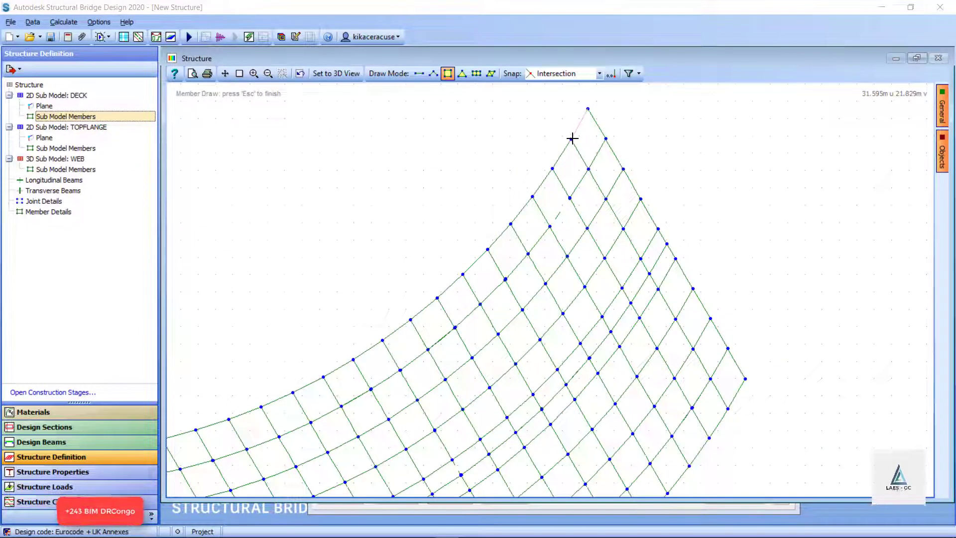
left_click(746, 378)
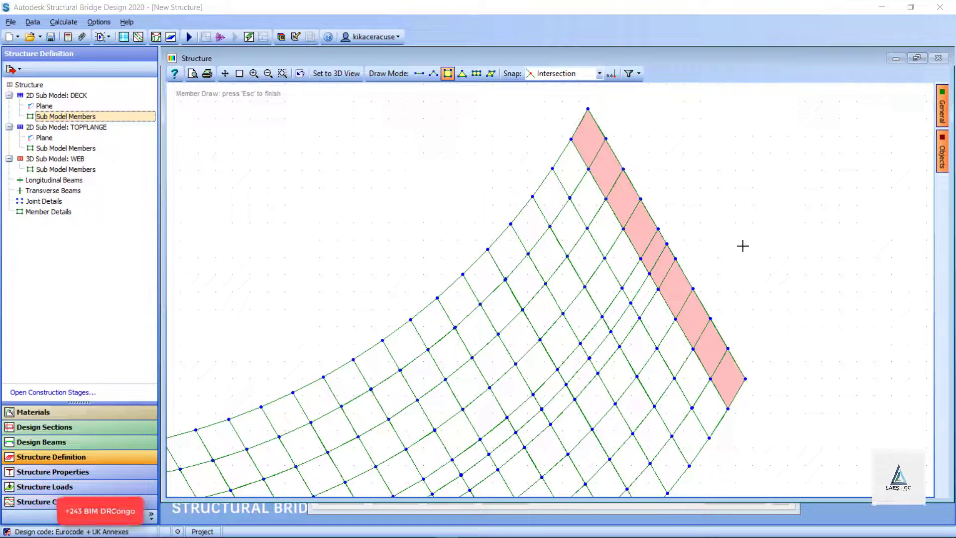
Finish drawing elements over all DECK bays, keep the edits and accept the sub model member definition
key("Escape")
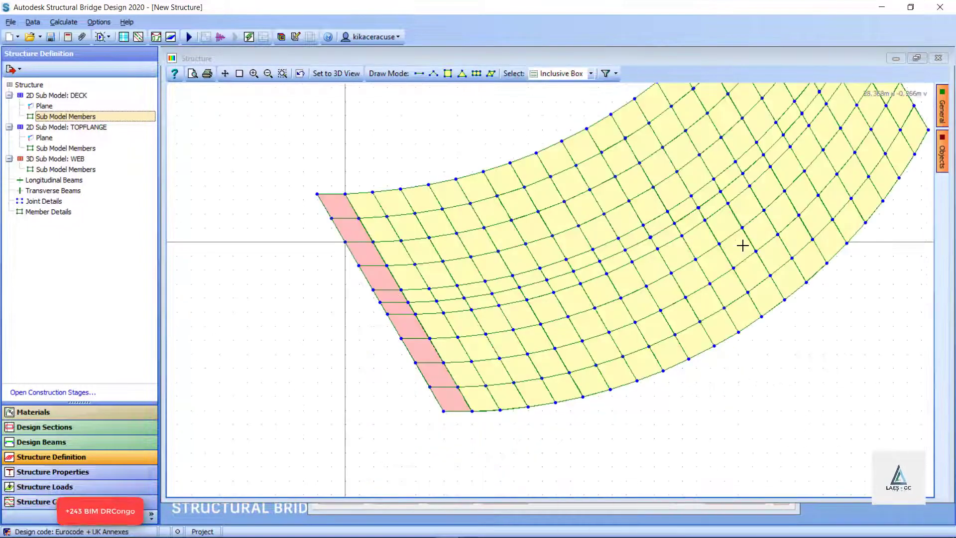
scroll(787, 297, "down", 3)
scroll(572, 260, "down", 3)
scroll(814, 220, "up", 3)
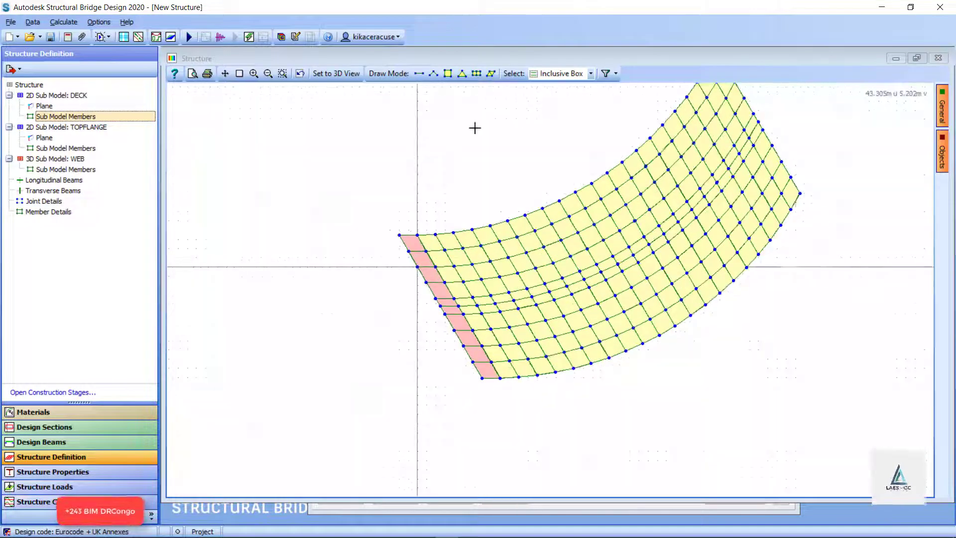
left_click(39, 84)
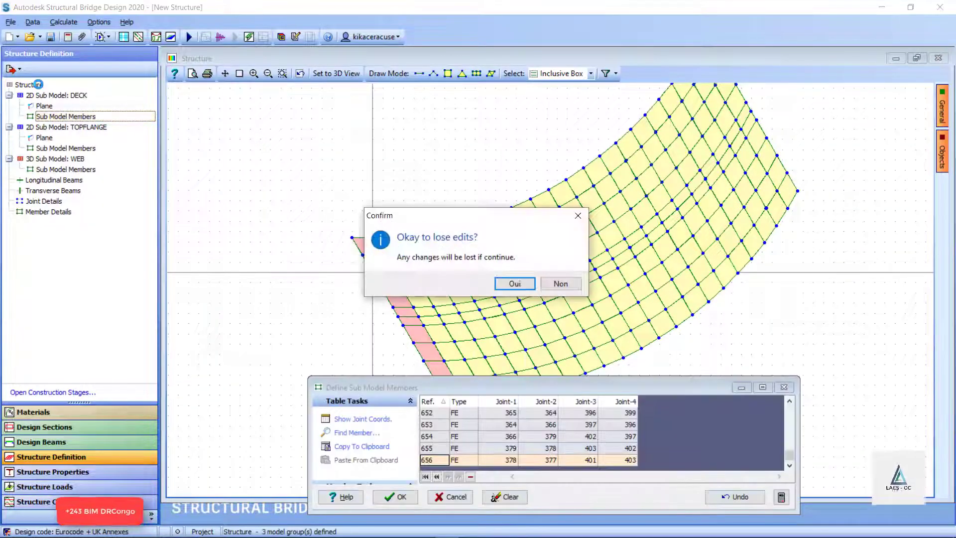
left_click(558, 284)
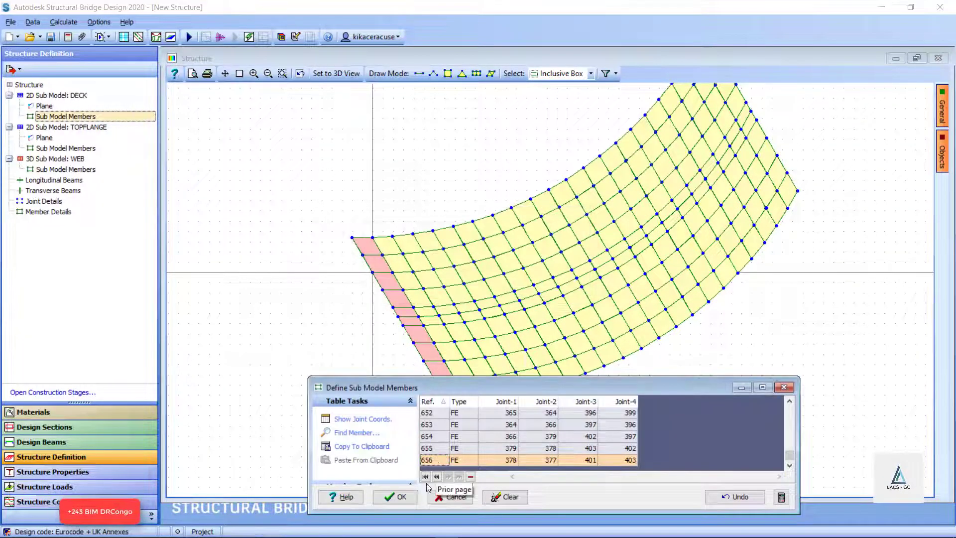
left_click(396, 496)
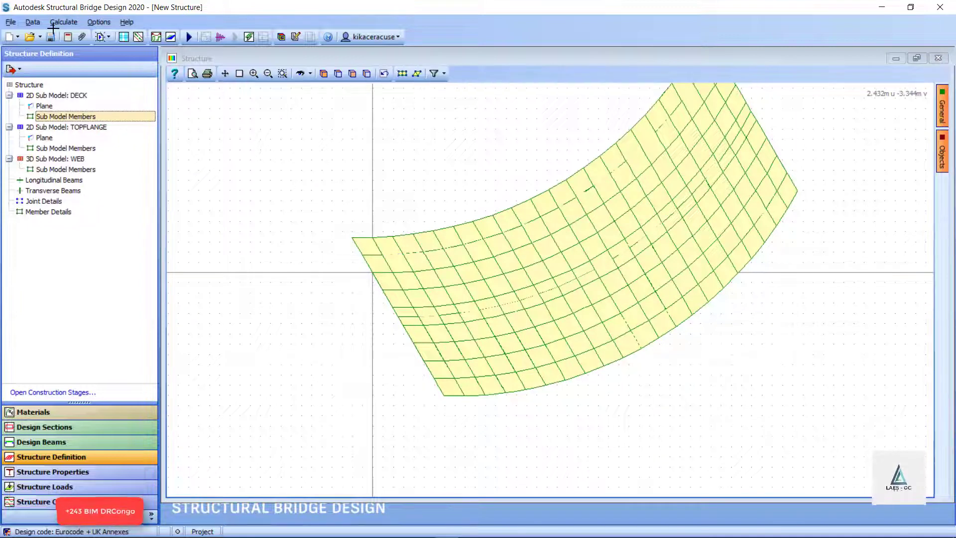
Display the whole structure and examine the deck, web and flange elements from rotated 3D views
left_click(30, 85)
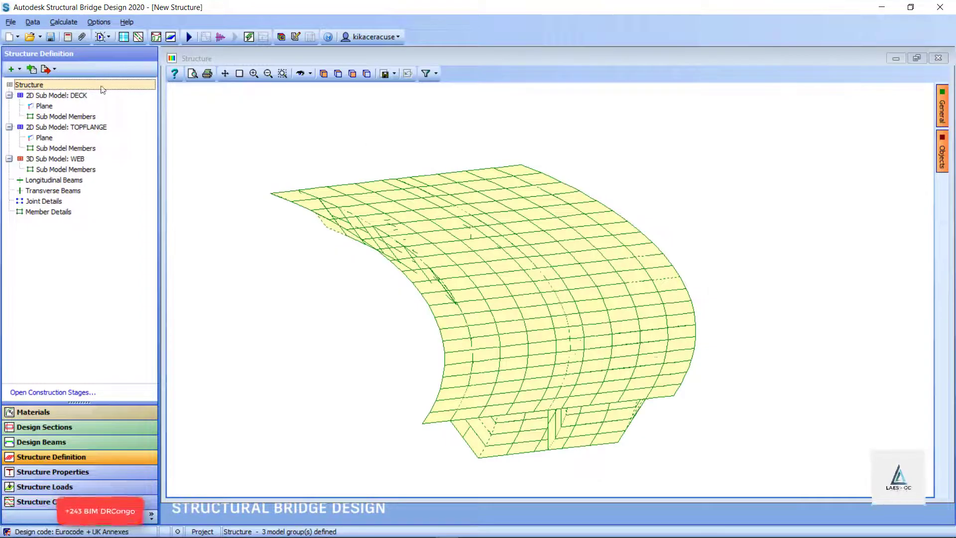
left_click(299, 74)
left_click_drag(523, 342, 471, 373)
left_click_drag(480, 264, 483, 224)
Open the shaded 3D elements view and rotate it to inspect the open end of the box girder
left_click(282, 37)
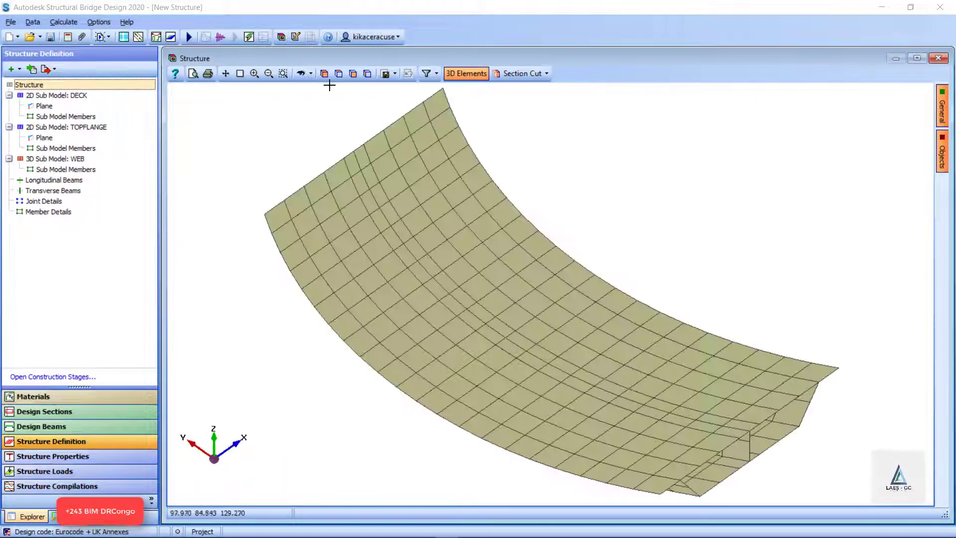
left_click(301, 73)
left_click_drag(448, 229, 620, 315)
scroll(548, 325, "up", 7)
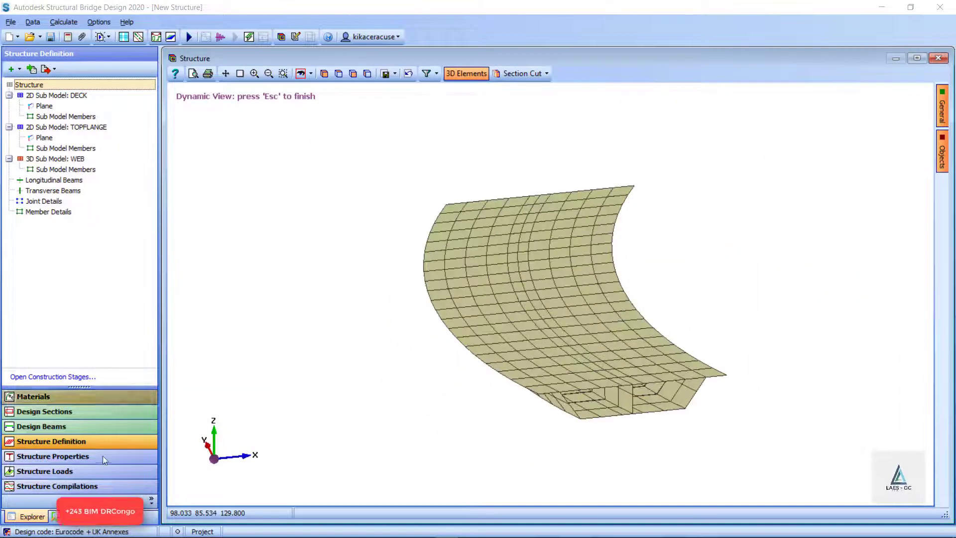
Create a finite element structure property with 250 mm thickness and the description FE WEB MEBER
left_click(55, 459)
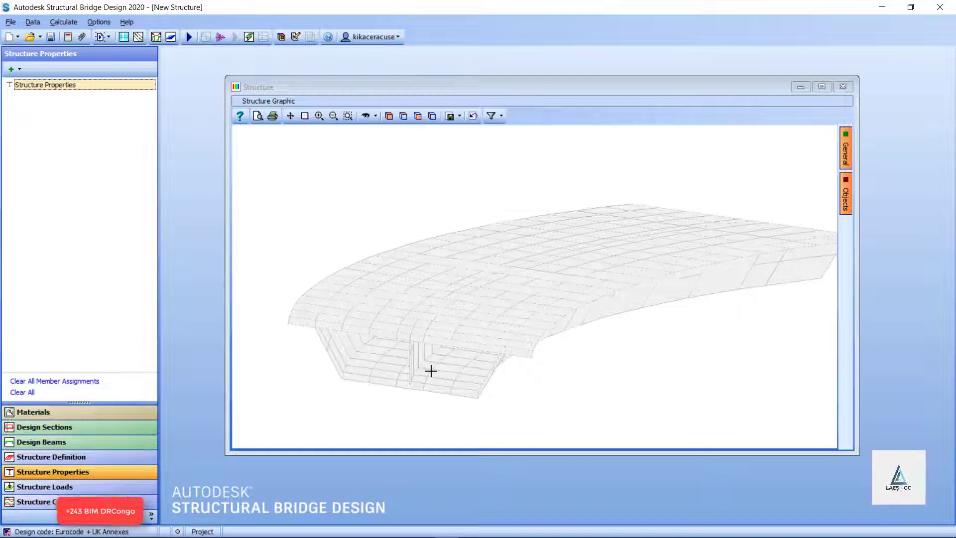
scroll(478, 364, "up", 2)
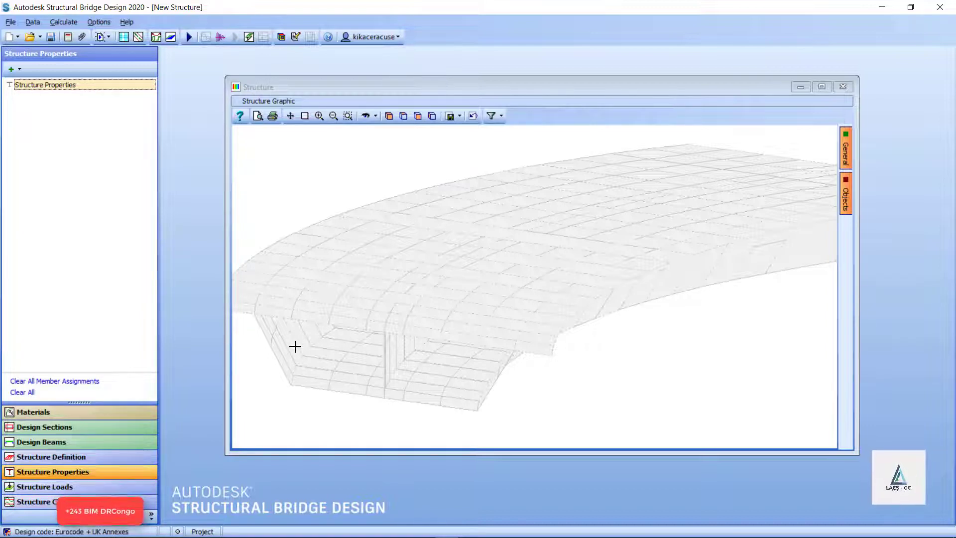
scroll(299, 359, "up", 3)
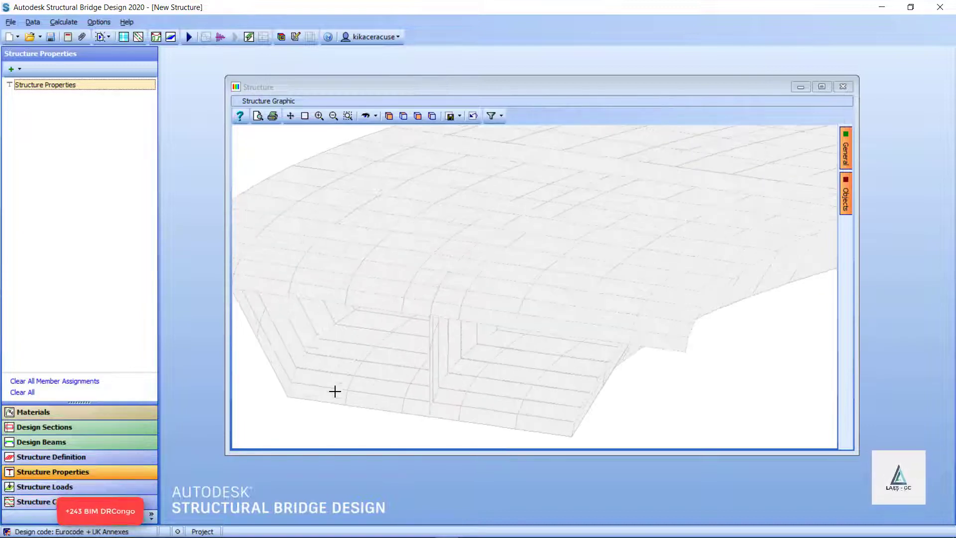
left_click(17, 70)
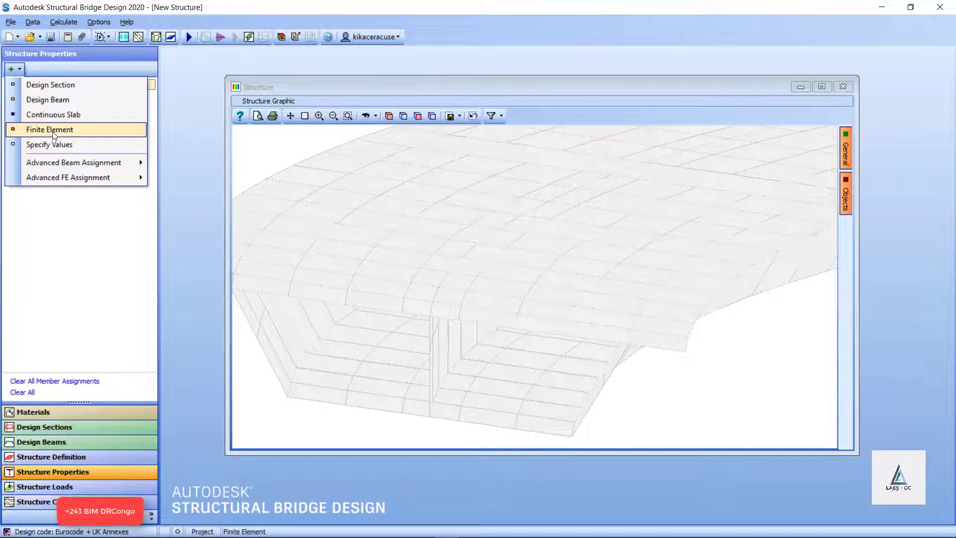
left_click(54, 134)
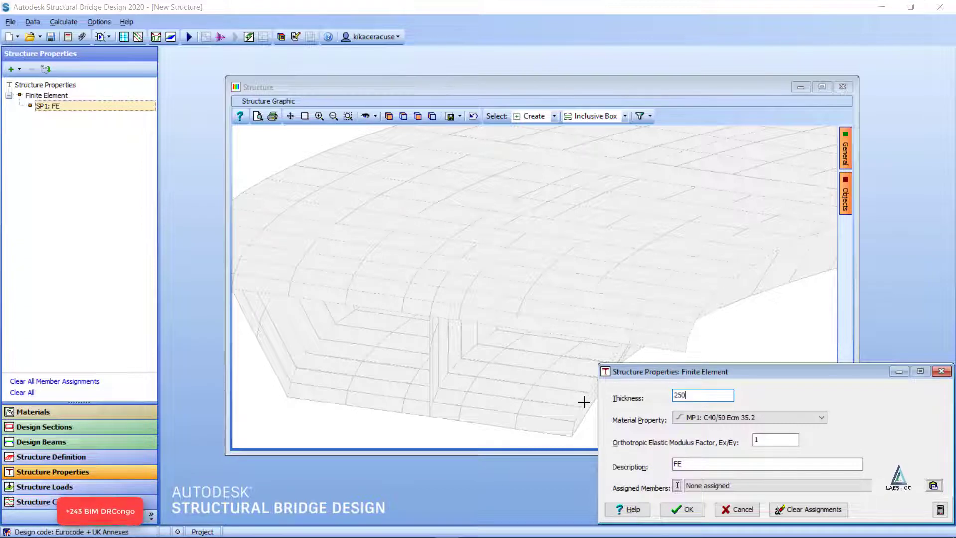
left_click(701, 466)
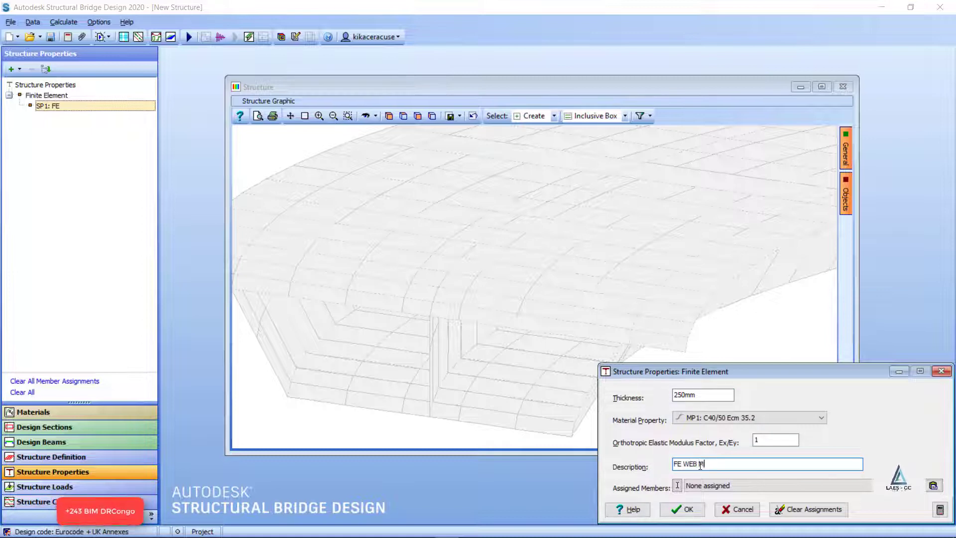
left_click(684, 511)
Add a second finite element property with 200 mm thickness, described as FE SLAB DECK
left_click(19, 69)
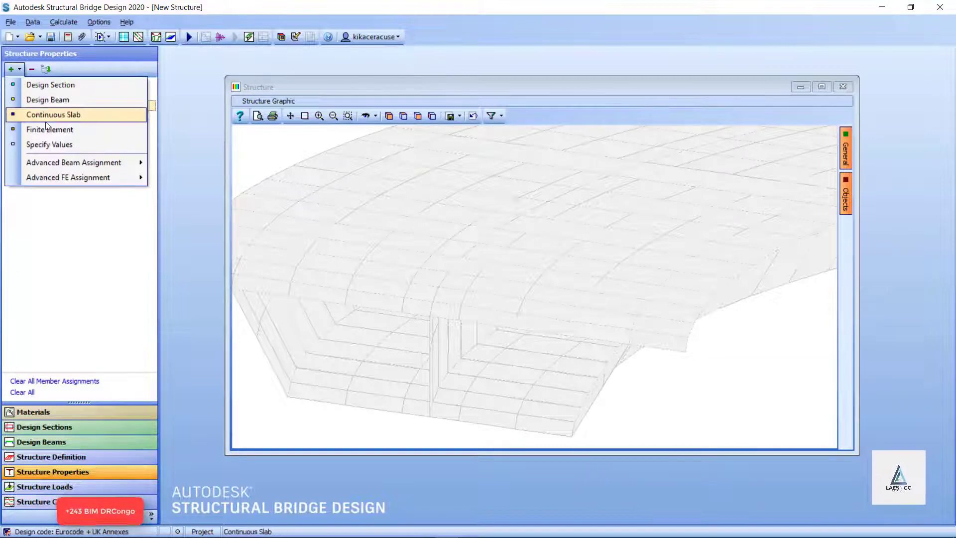
left_click(48, 129)
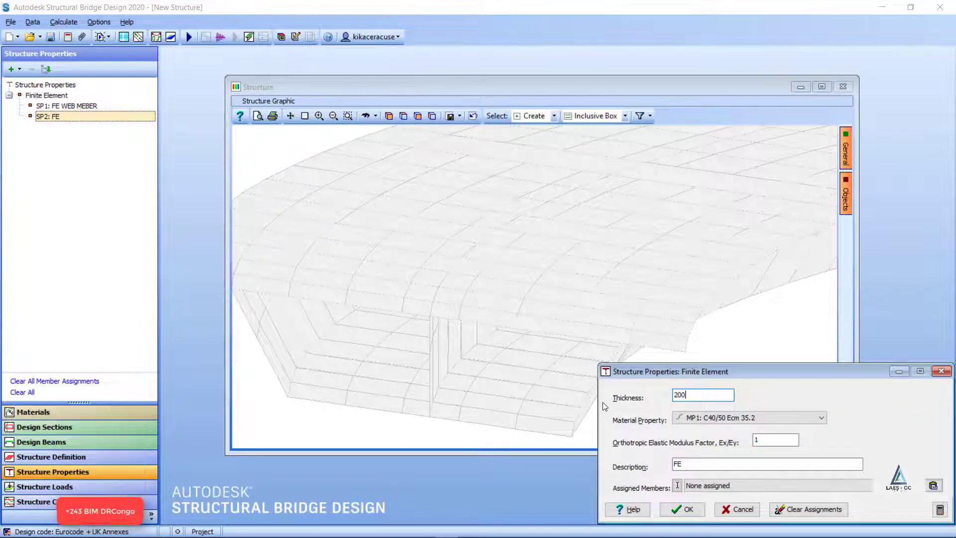
type("200")
left_click(736, 465)
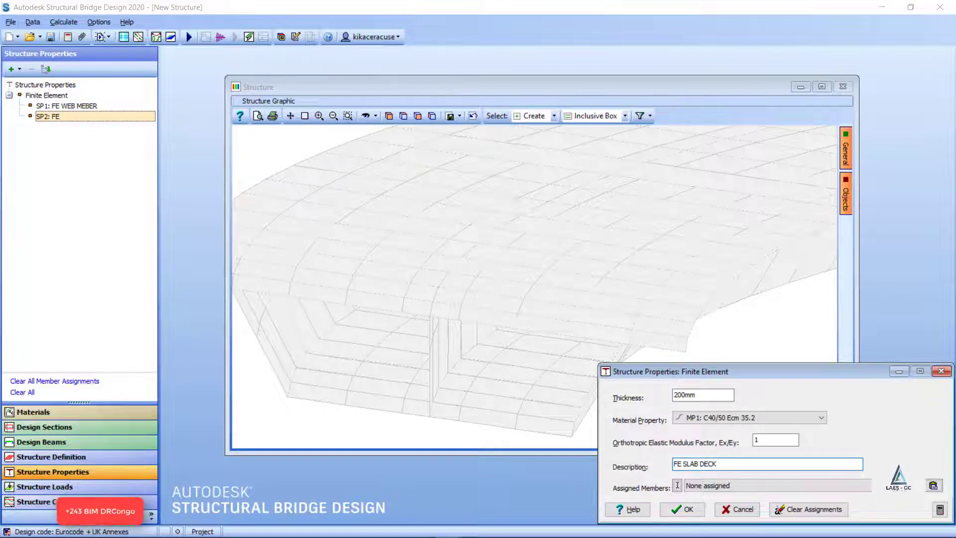
left_click(682, 509)
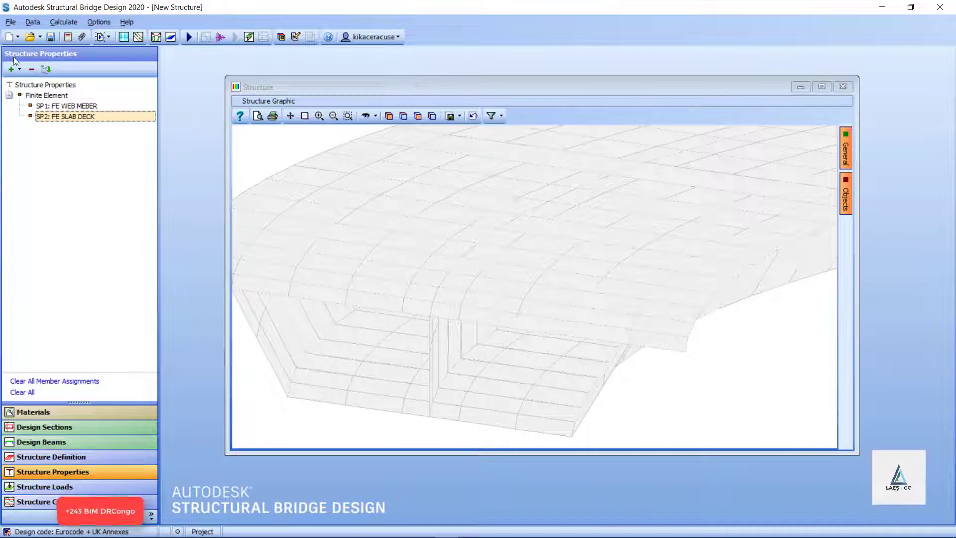
Add a continuous slab property with 275 mm depth and the description BOTTOM FLANGE
left_click(14, 69)
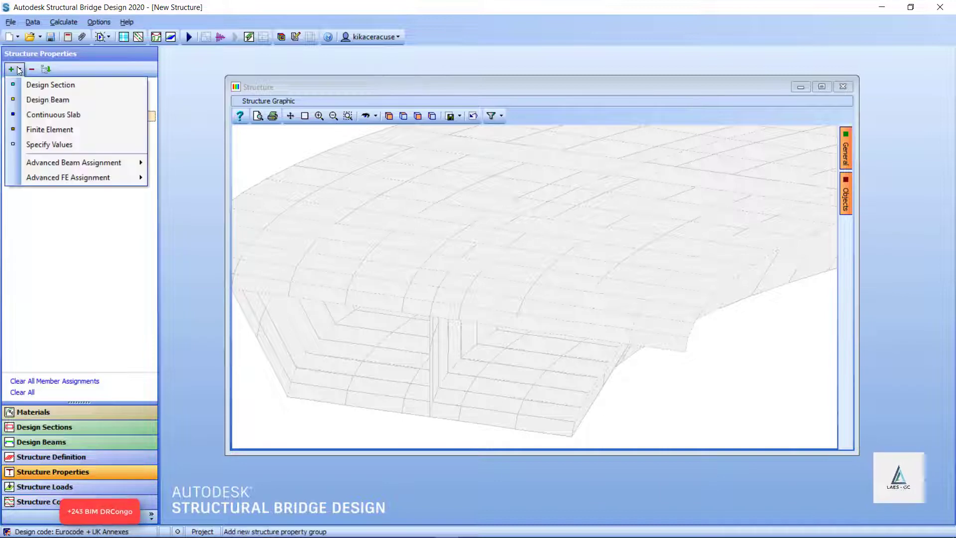
left_click(67, 116)
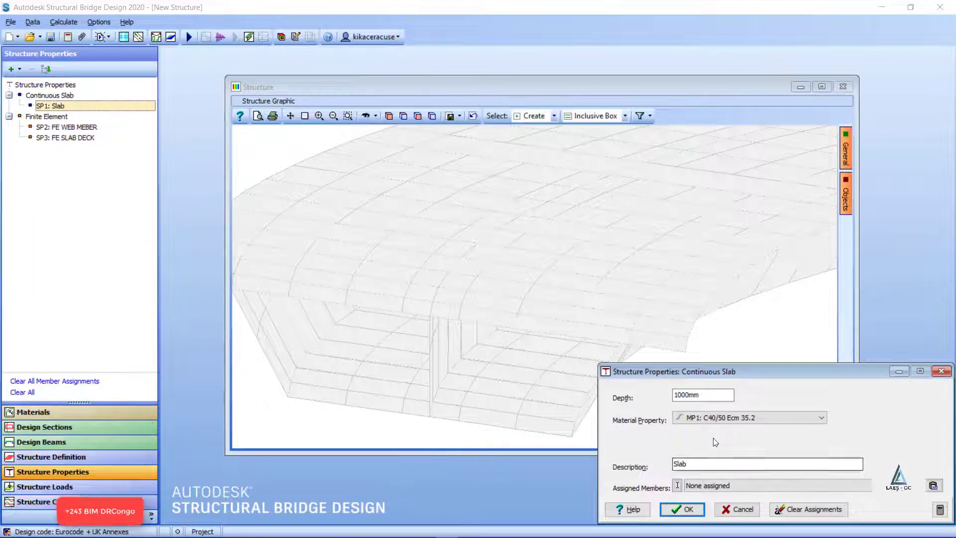
left_click_drag(714, 395, 622, 397)
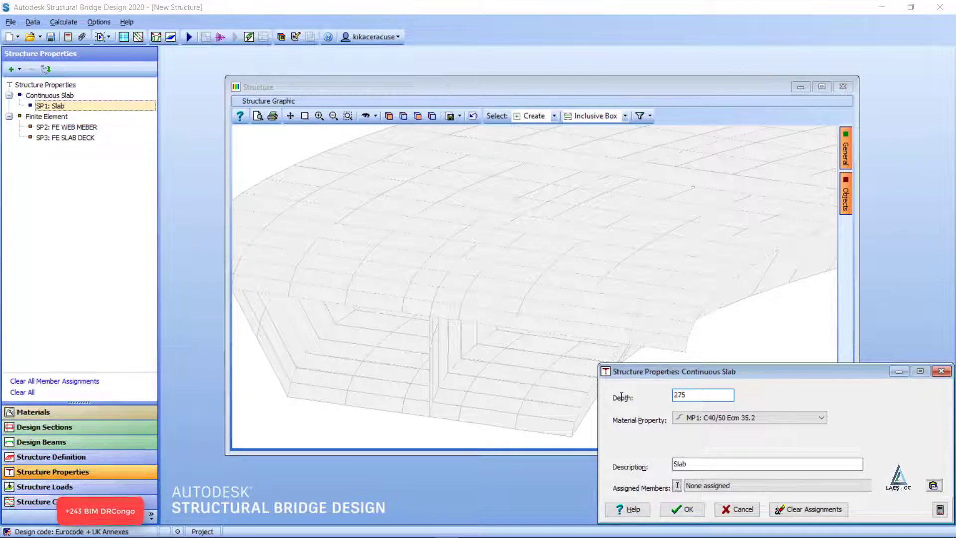
left_click(695, 465)
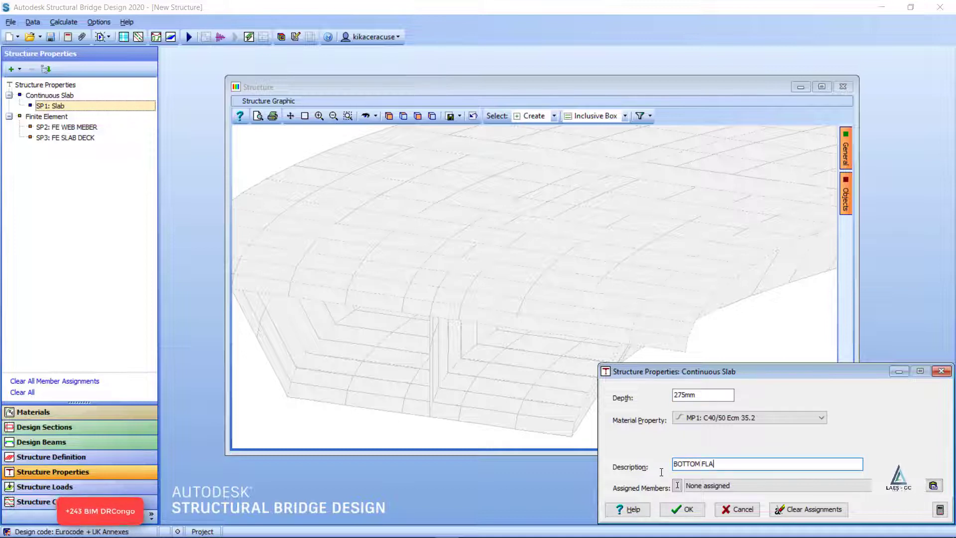
left_click(688, 509)
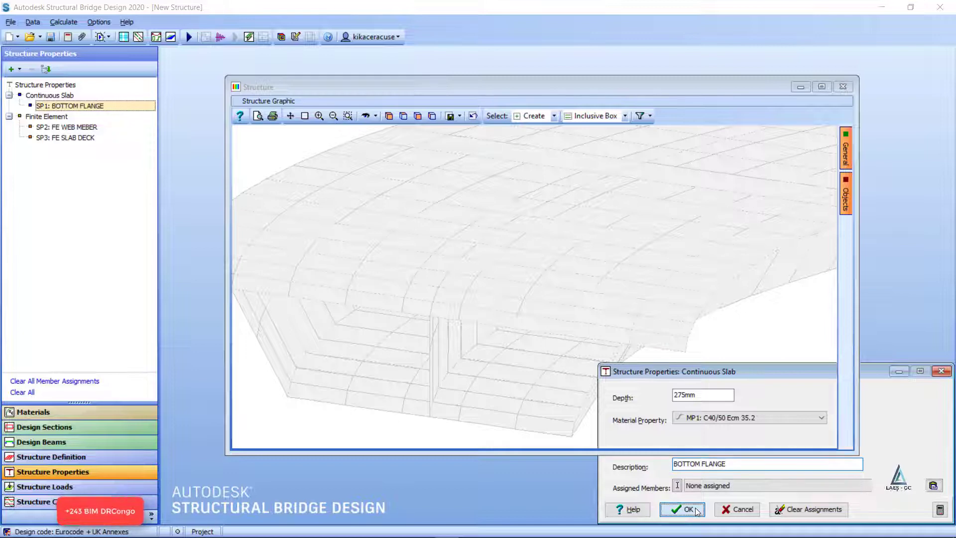
Review the property details of the C40/50 concrete material and close them without changes
left_click(37, 414)
double_click(50, 113)
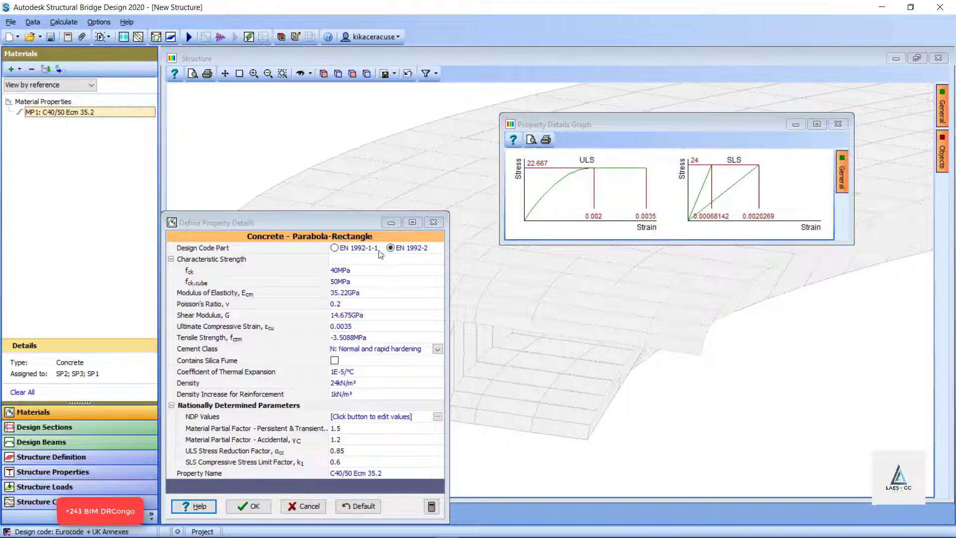
left_click(433, 222)
Add horizontal and inclined reinforcing steel materials, both with the default 500 MPa yield strength
left_click(21, 70)
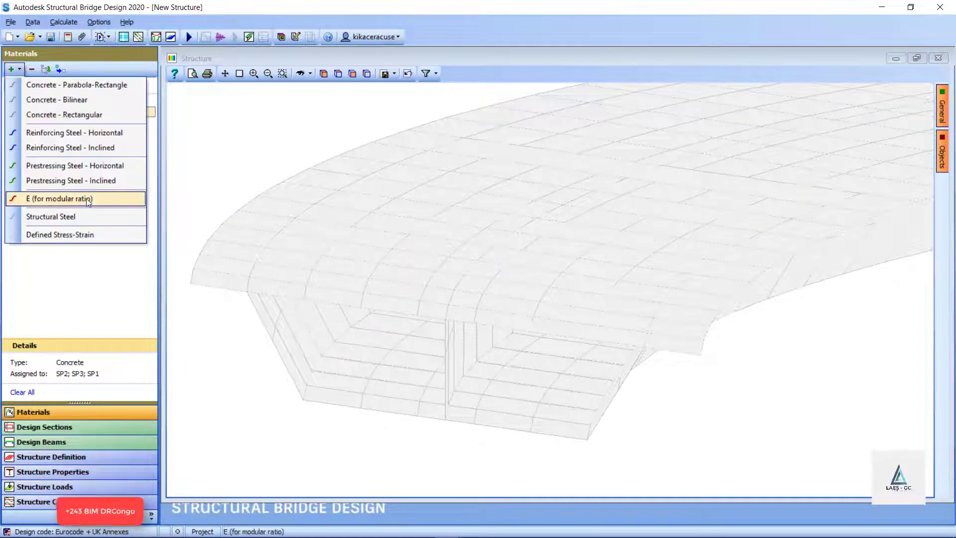
left_click(90, 133)
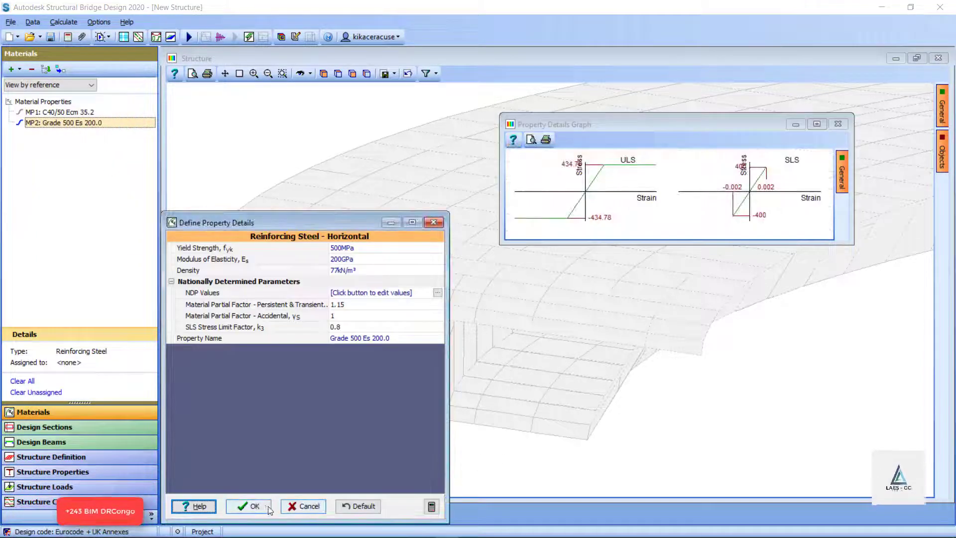
left_click(249, 506)
left_click(15, 70)
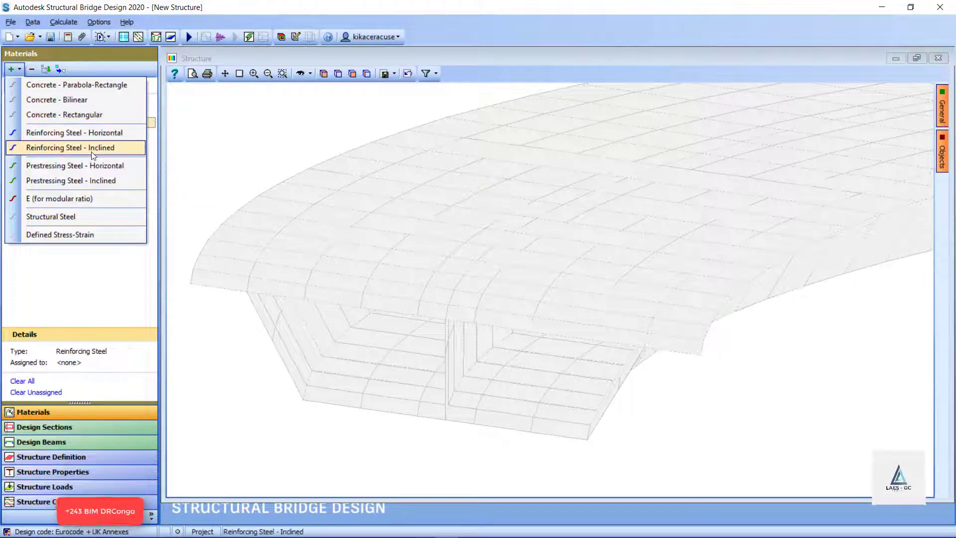
left_click(70, 147)
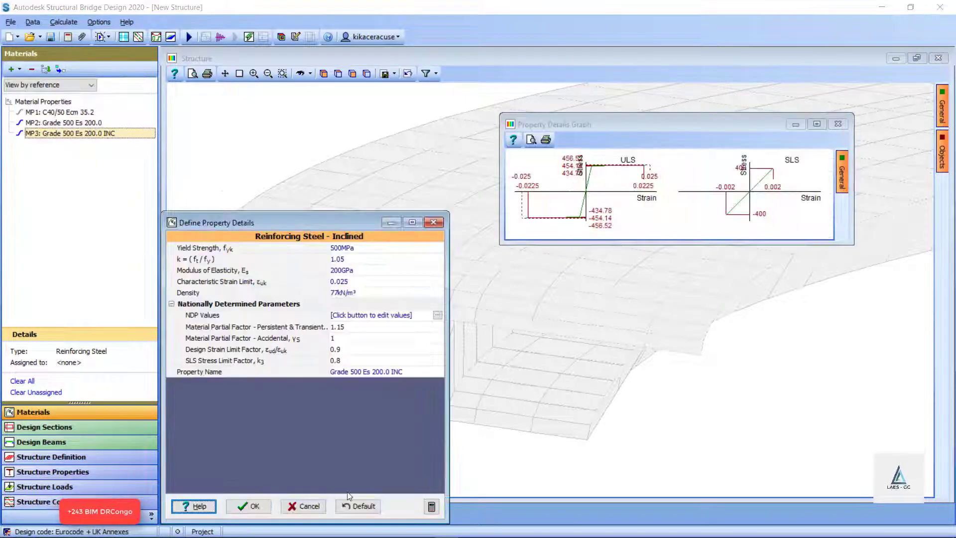
left_click(249, 506)
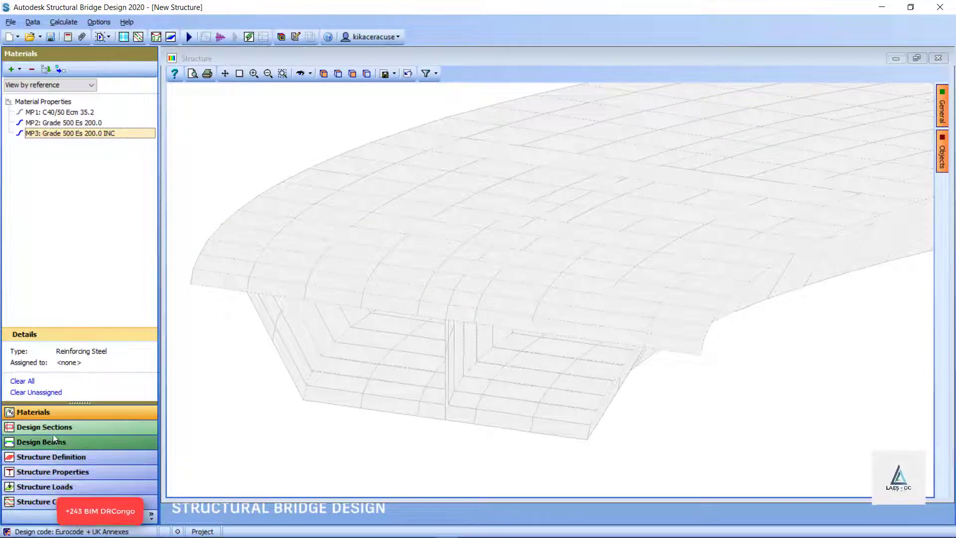
Return to the structure properties and filter the structure graphic to the WEB sub model members
left_click(46, 472)
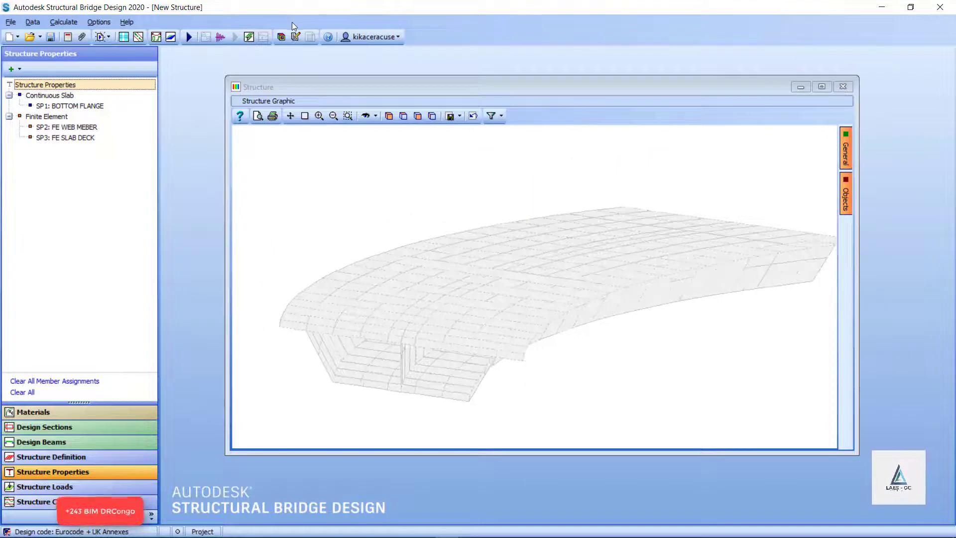
left_click(502, 115)
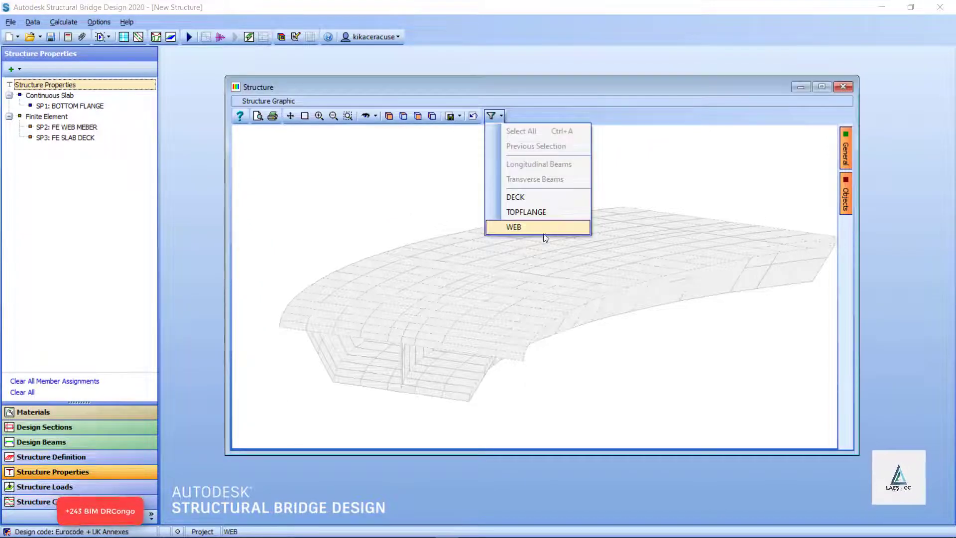
left_click(516, 228)
scroll(380, 283, "down", 3)
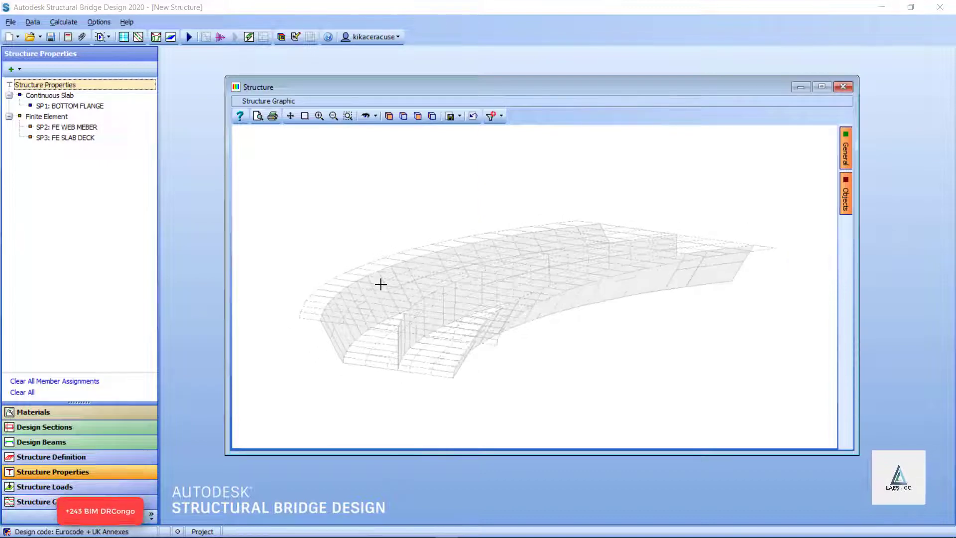
scroll(540, 292, "up", 2)
scroll(619, 238, "down", 2)
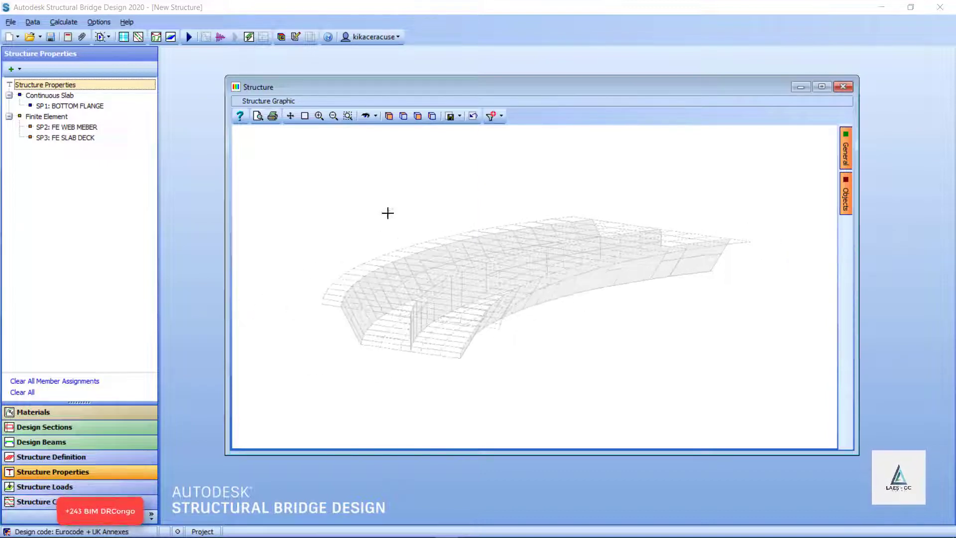
left_click(593, 367)
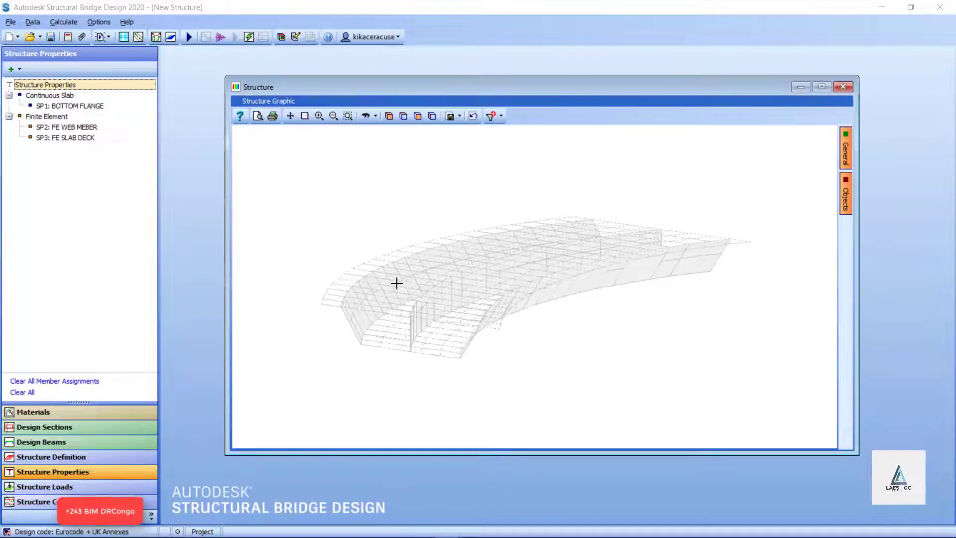
scroll(391, 289, "up", 3)
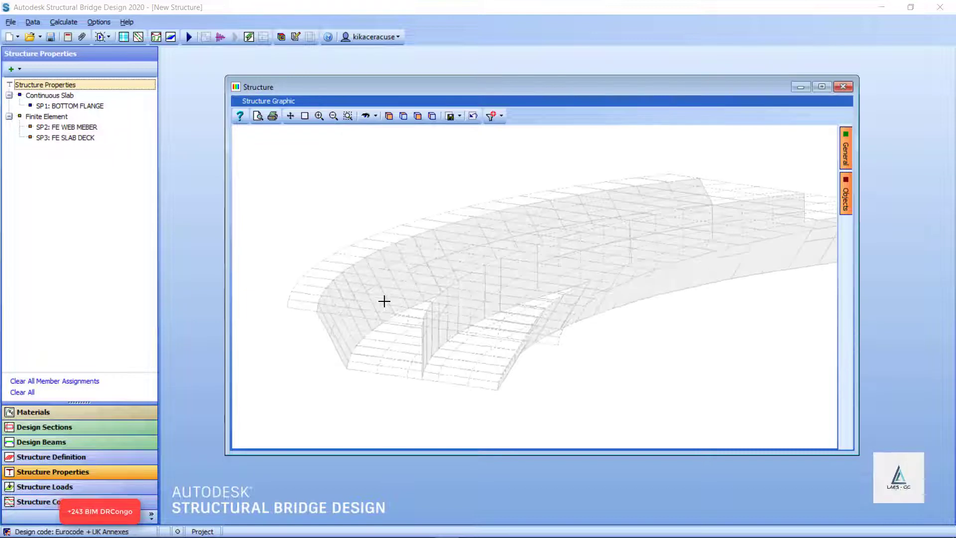
Assign the BOTTOM FLANGE slab property to the filtered WEB members with a box selection and accept the assignment
double_click(70, 105)
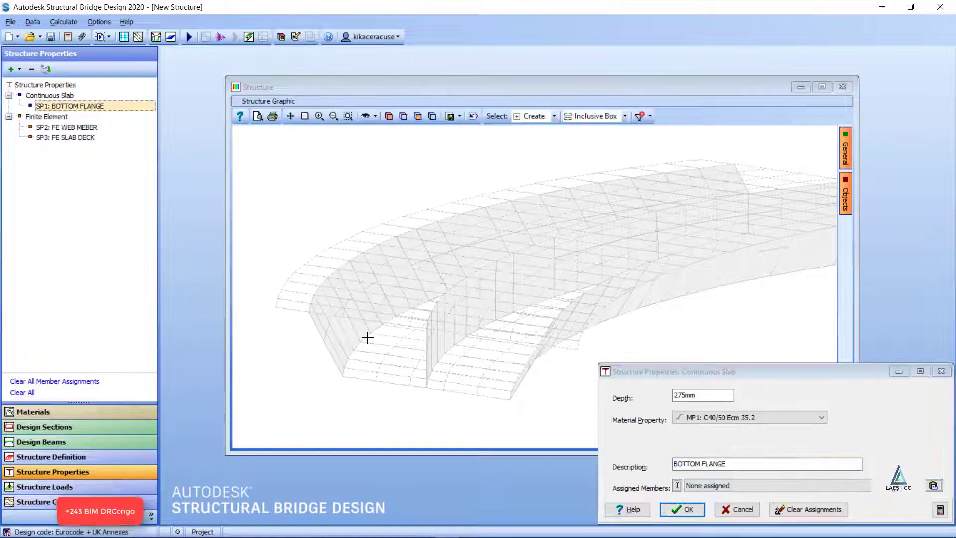
scroll(433, 262, "down", 3)
left_click(430, 300)
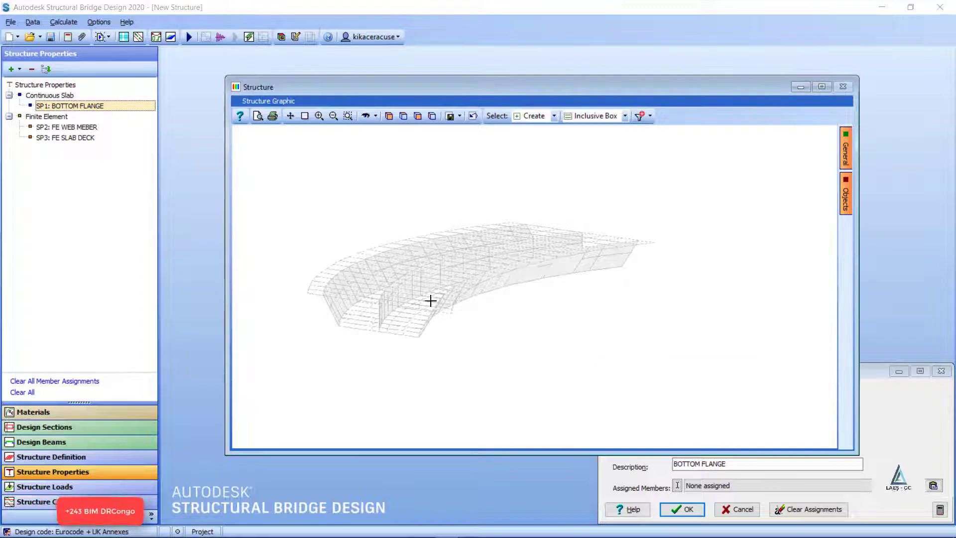
left_click_drag(651, 372, 294, 168)
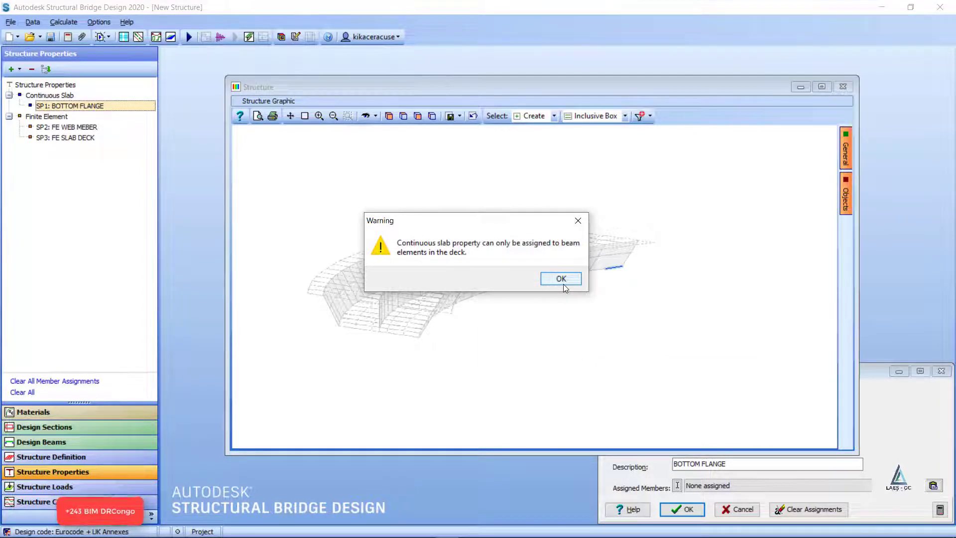
left_click(561, 280)
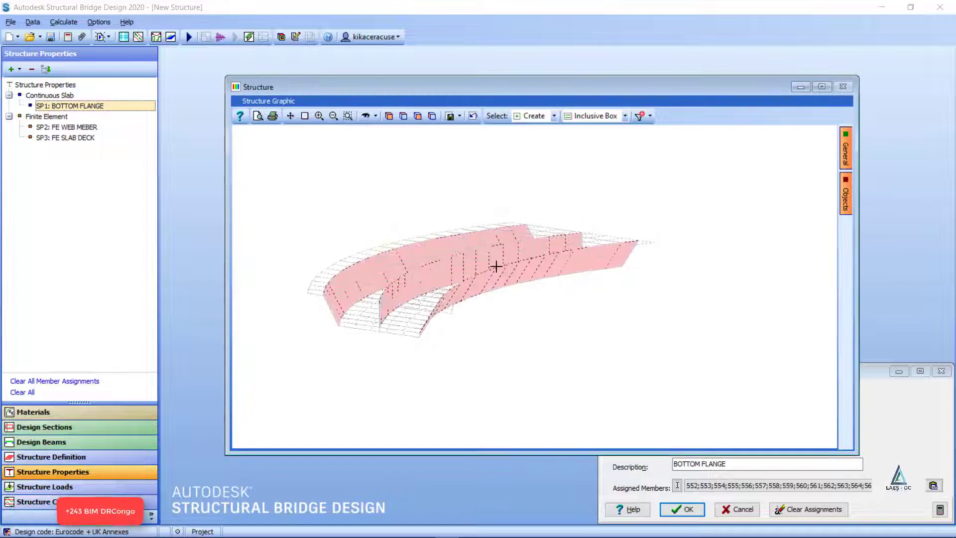
scroll(323, 314, "up", 5)
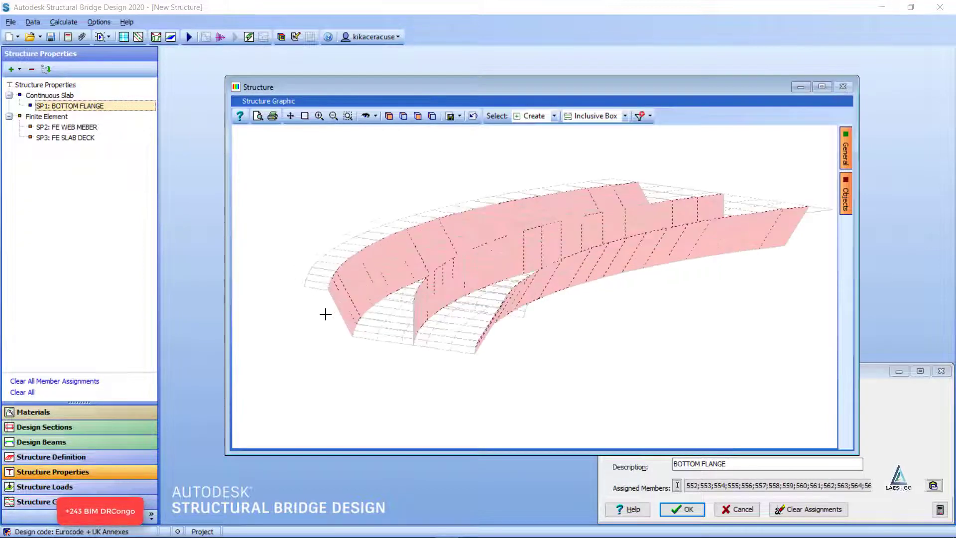
left_click(688, 509)
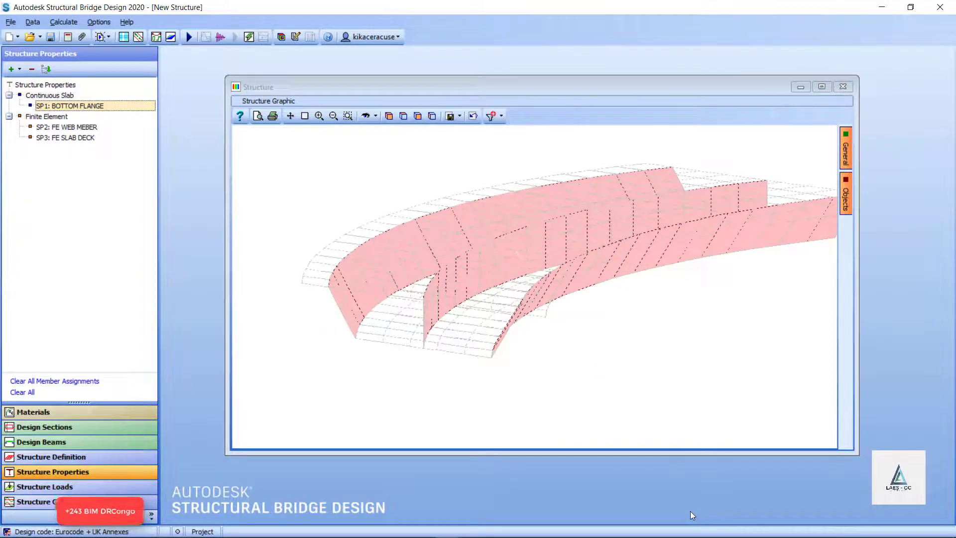
Filter the structure graphic to the TOPFLANGE sub model members
left_click(500, 115)
left_click(529, 209)
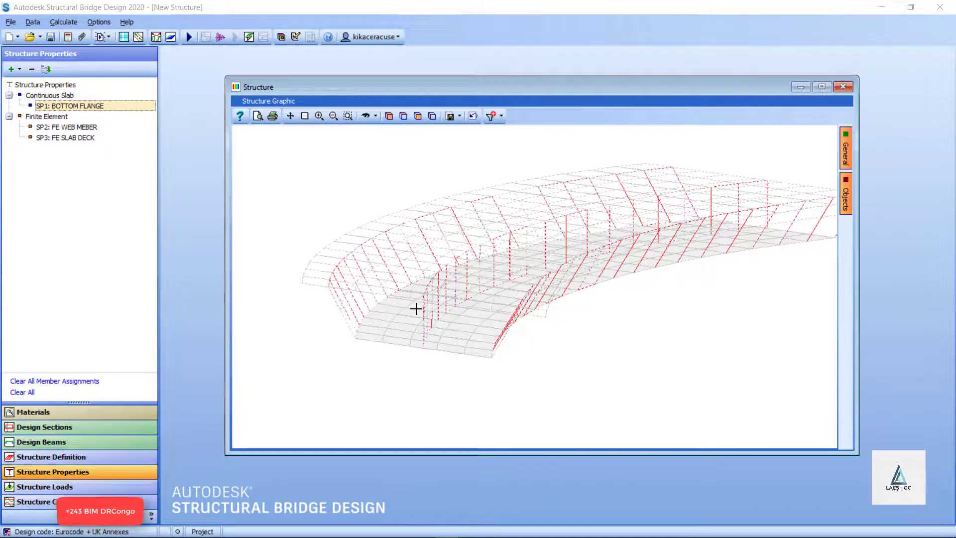
scroll(406, 311, "down", 2)
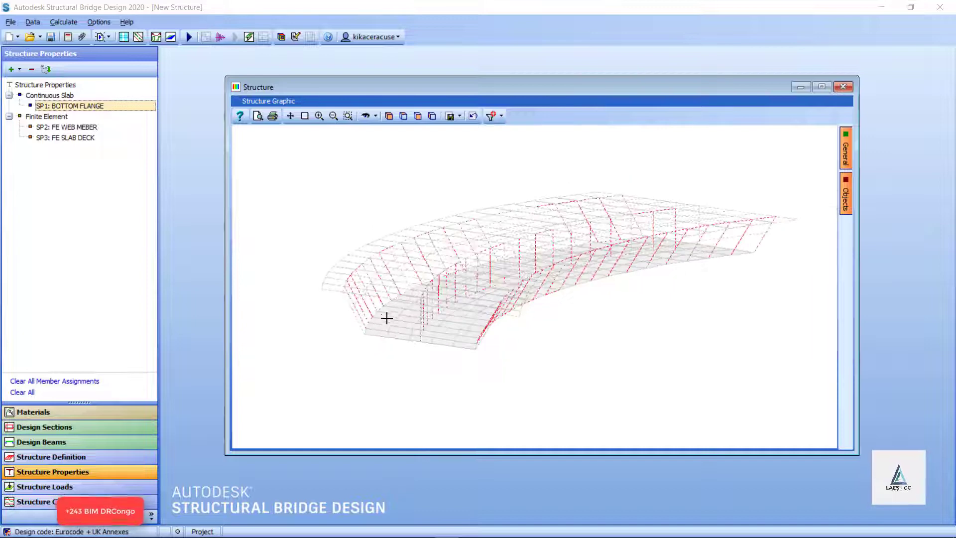
Reopen the BOTTOM FLANGE continuous slab property and clear all of its member assignments
scroll(398, 344, "up", 1)
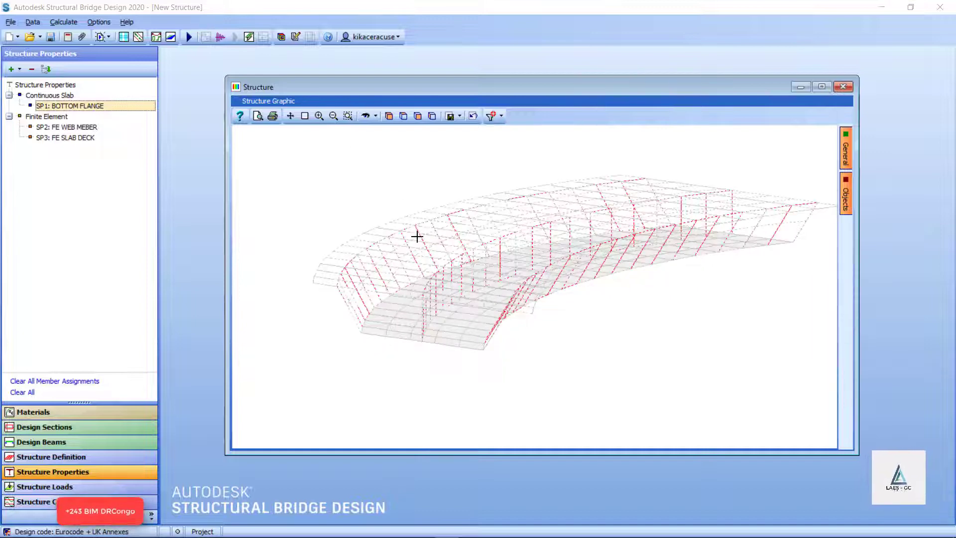
left_click(437, 119)
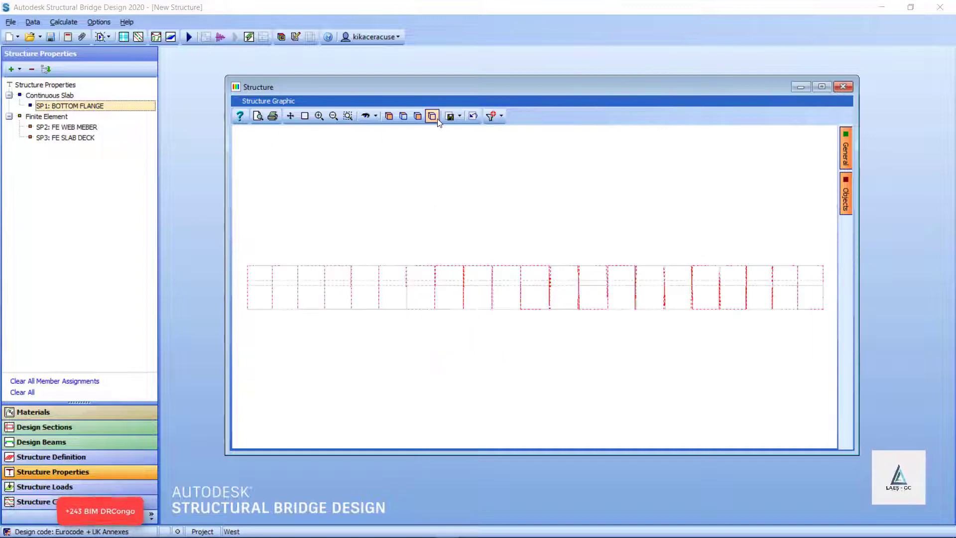
scroll(514, 246, "down", 2)
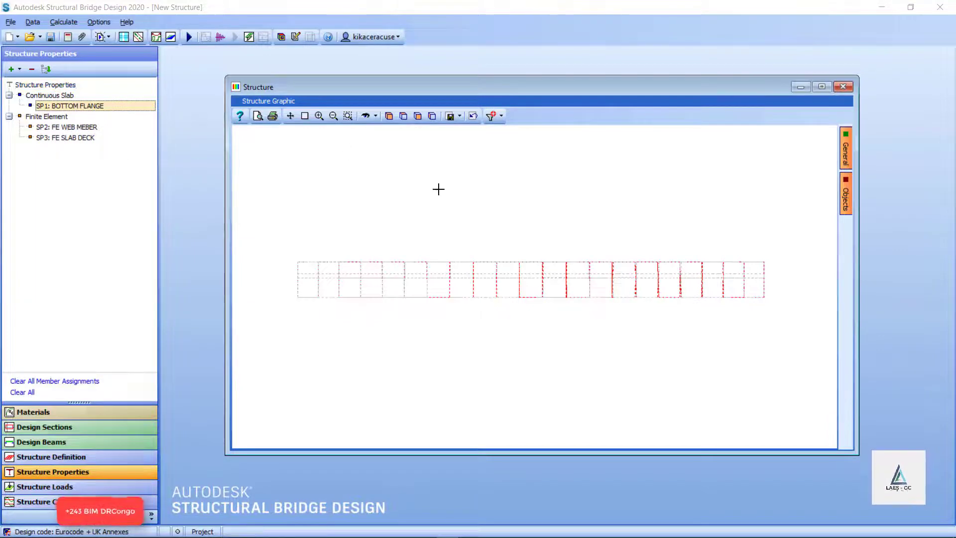
left_click(366, 116)
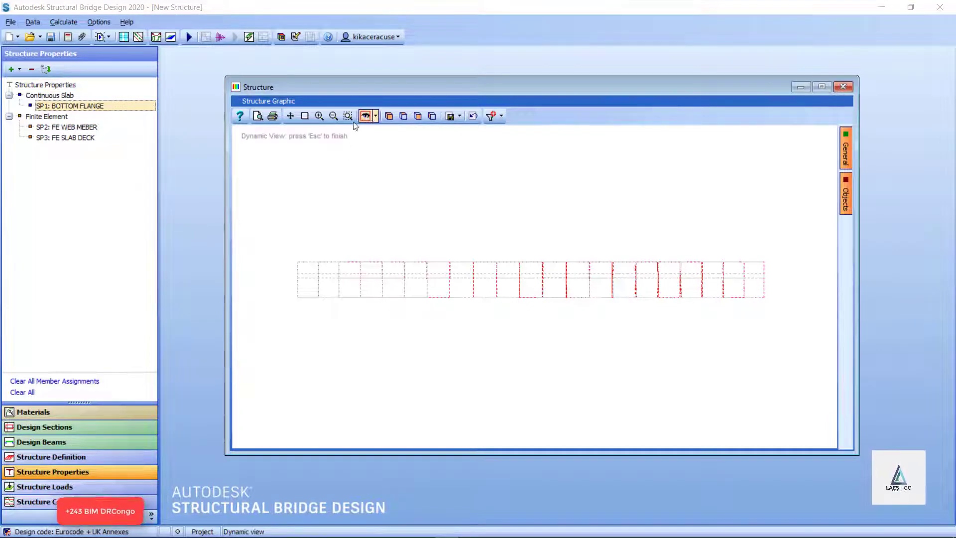
double_click(49, 105)
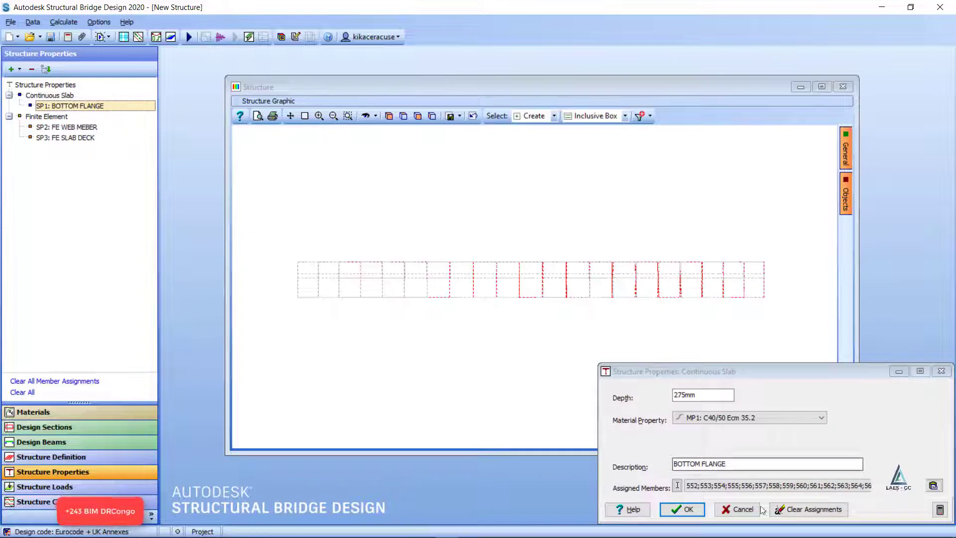
left_click(389, 116)
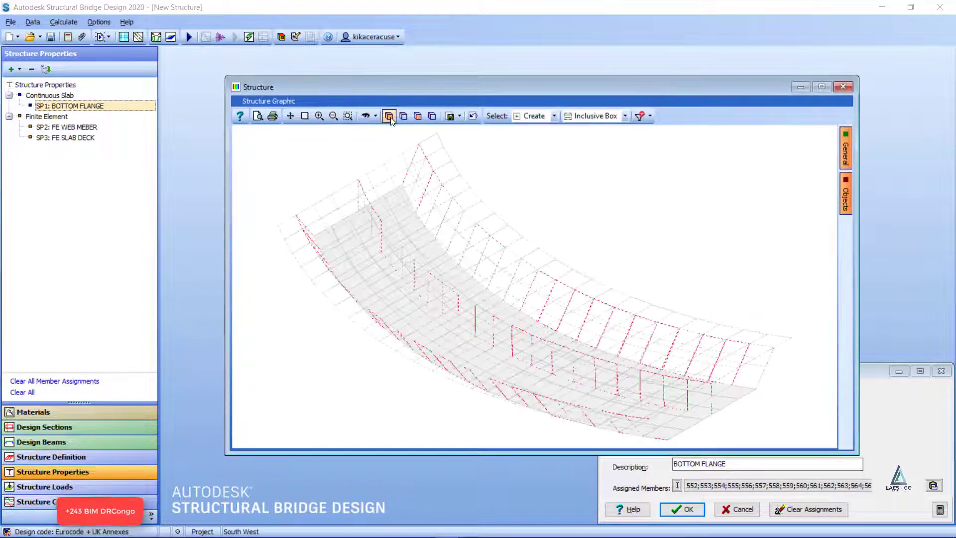
left_click(812, 510)
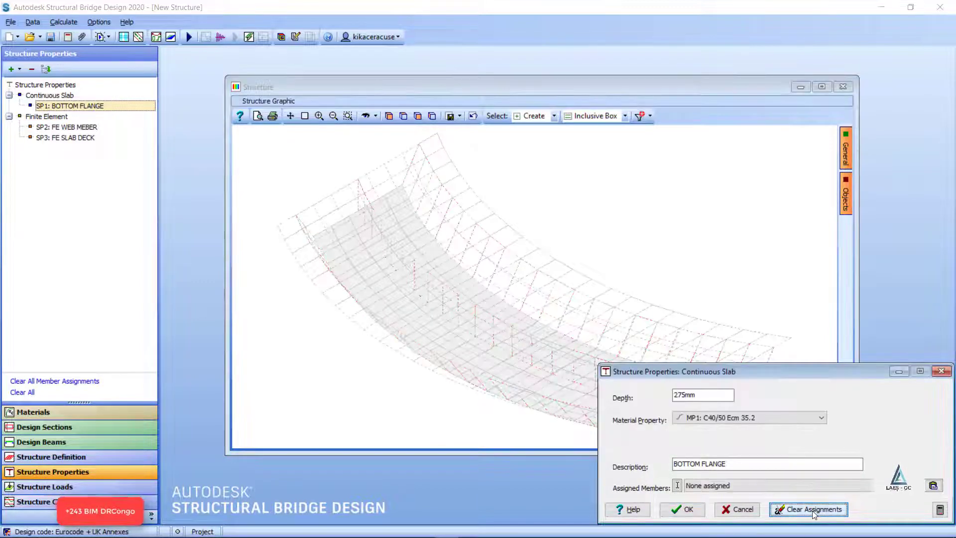
Assign the BOTTOM FLANGE slab property to the filtered TOPFLANGE members with a box selection in the west view and accept the assignment
scroll(277, 145, "down", 3)
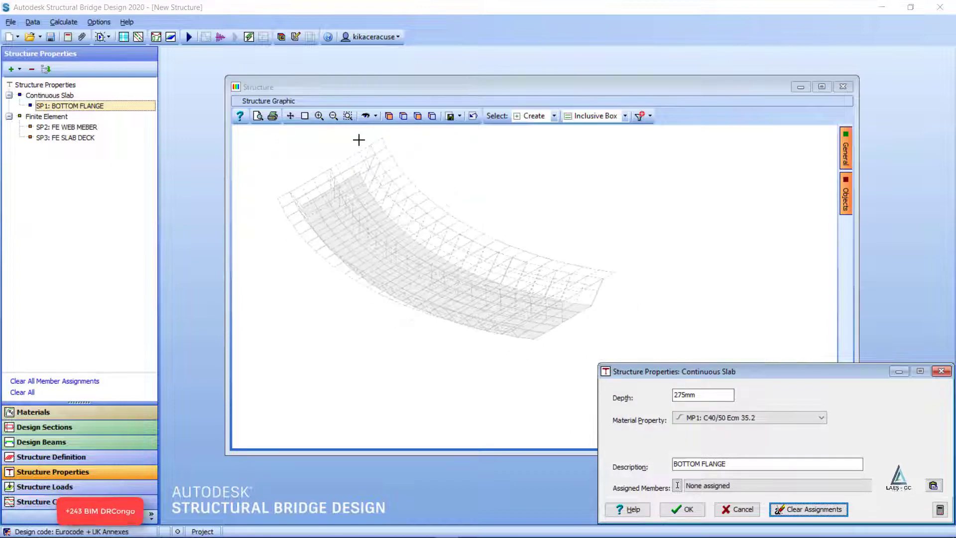
left_click(432, 115)
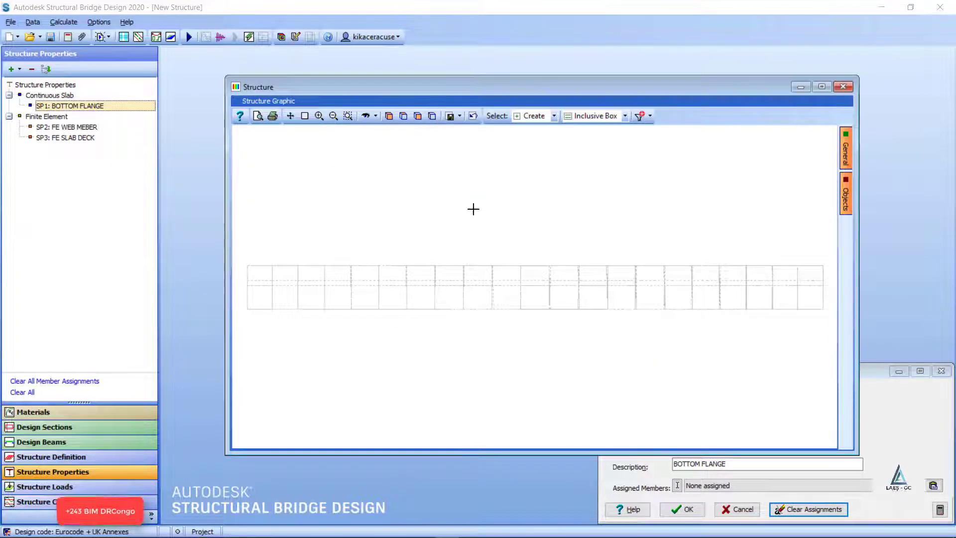
scroll(533, 311, "down", 2)
left_click_drag(429, 339, 753, 336)
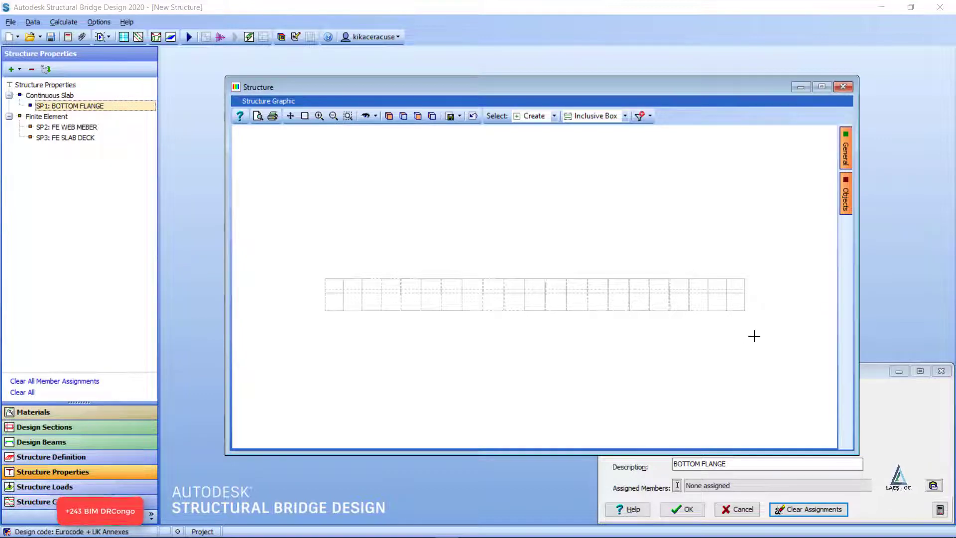
left_click_drag(295, 201, 294, 199)
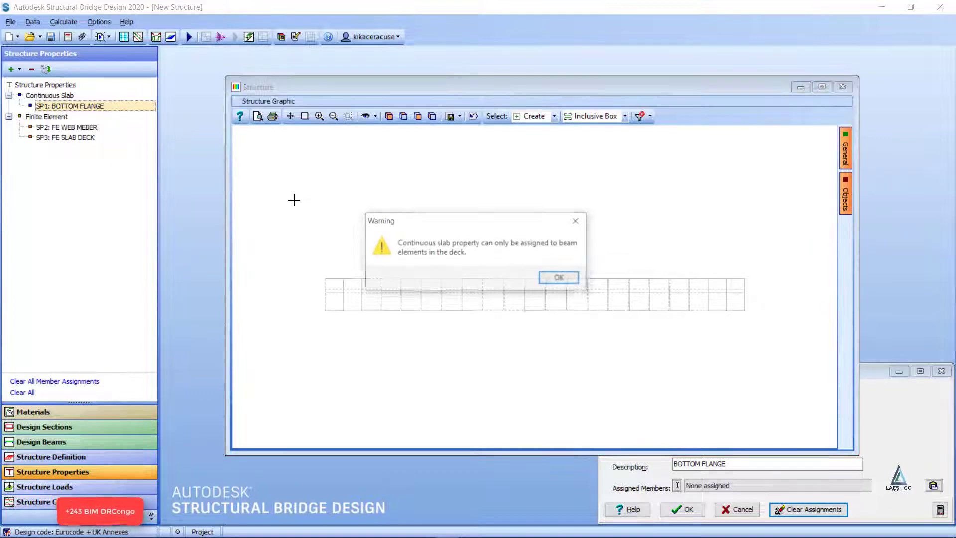
left_click(549, 278)
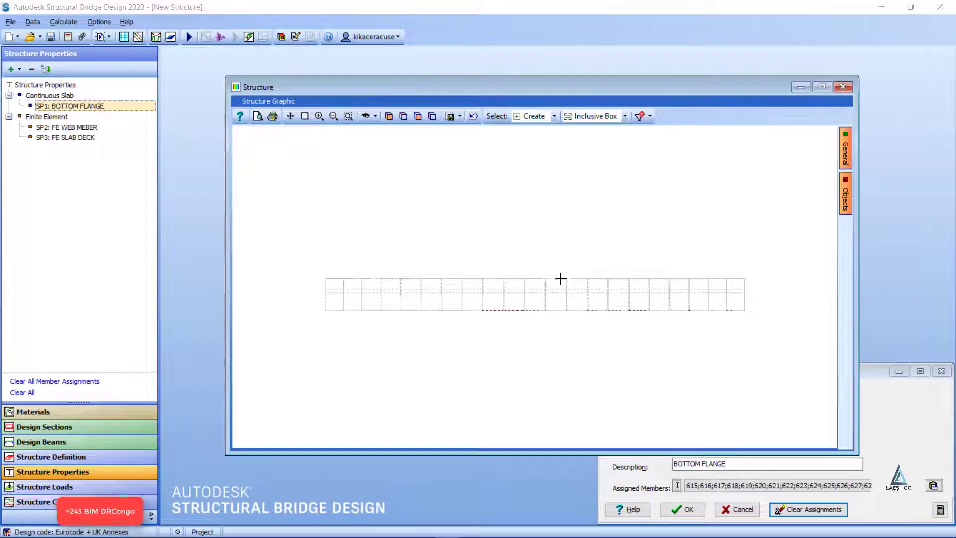
left_click(389, 116)
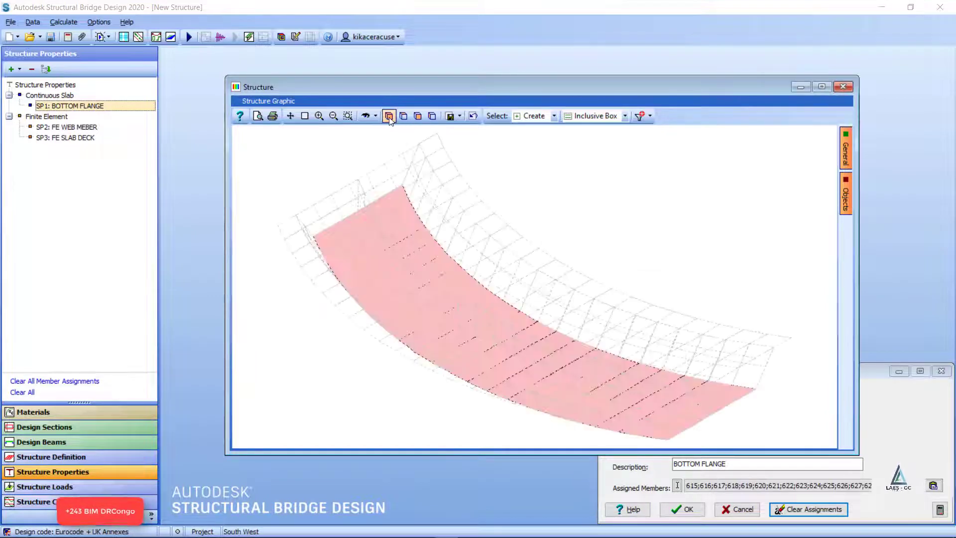
left_click(682, 509)
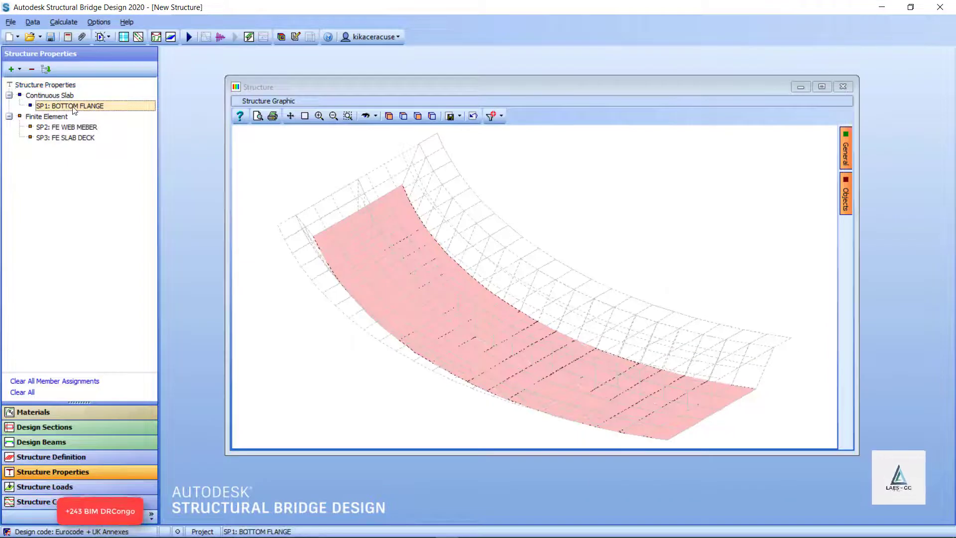
Assign the FE WEB MEBER finite element property to all members of the WEB sub model and accept the assignment
double_click(70, 128)
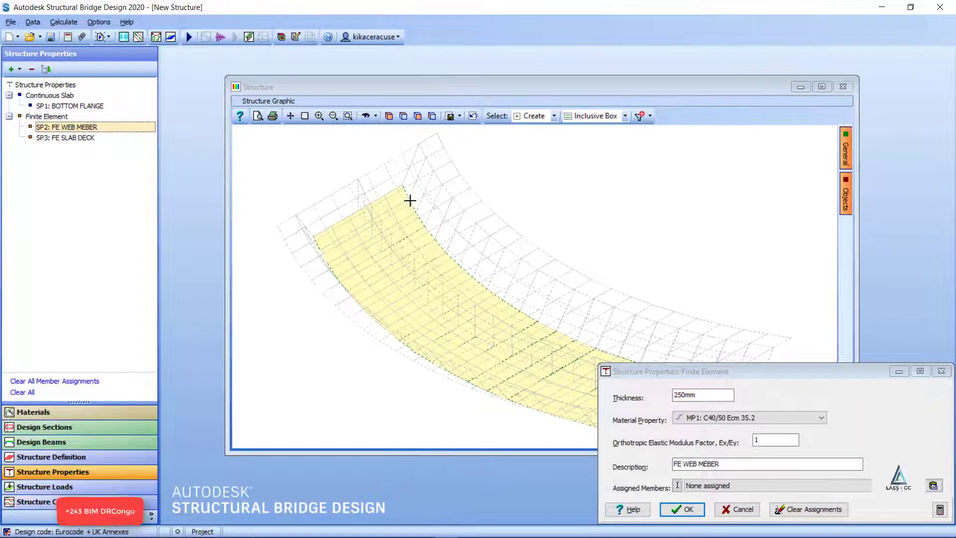
scroll(409, 201, "down", 2)
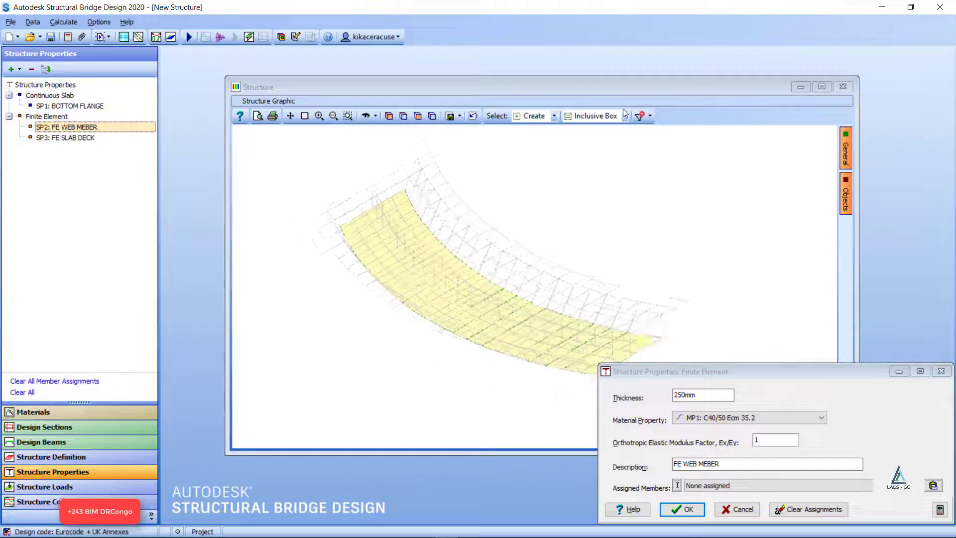
left_click(648, 118)
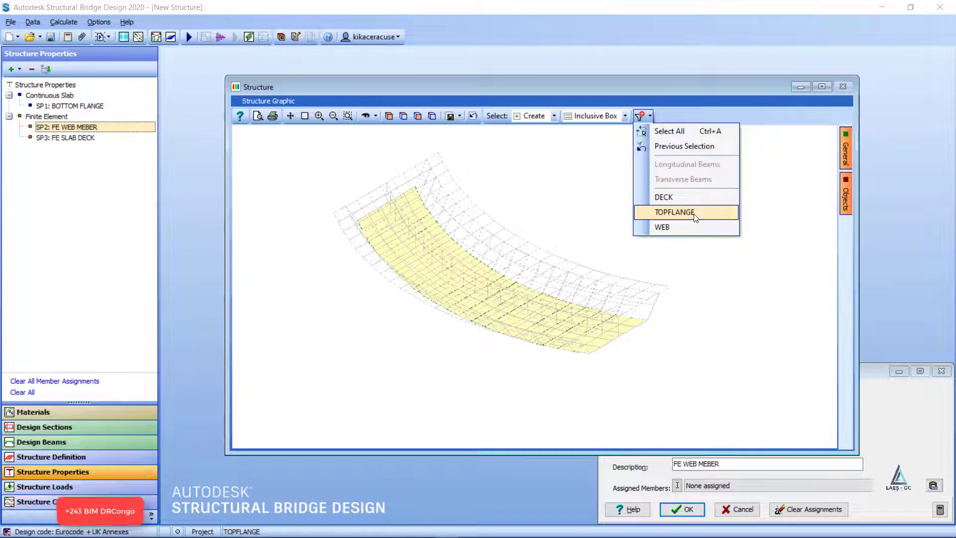
left_click(676, 227)
middle_click_drag(479, 232, 564, 302)
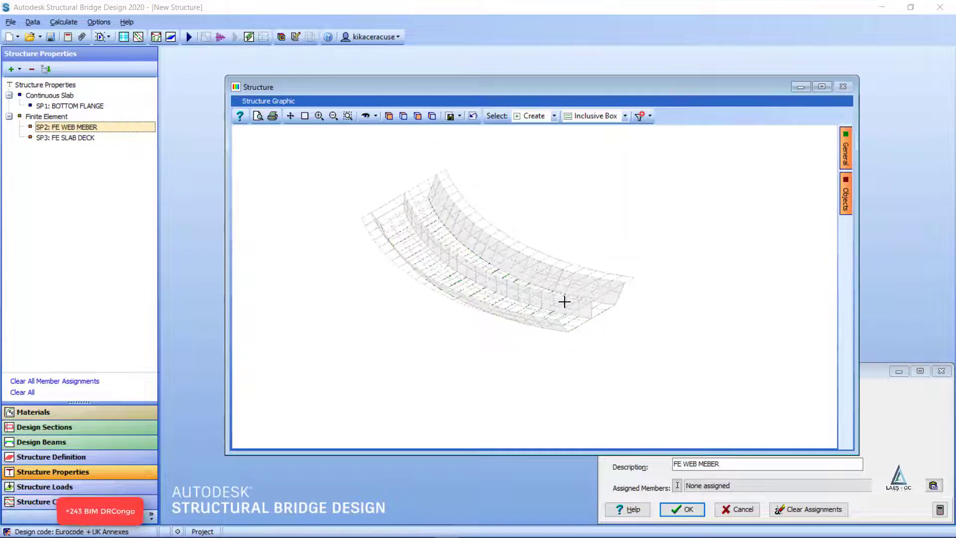
left_click_drag(695, 372, 338, 145)
left_click(731, 502)
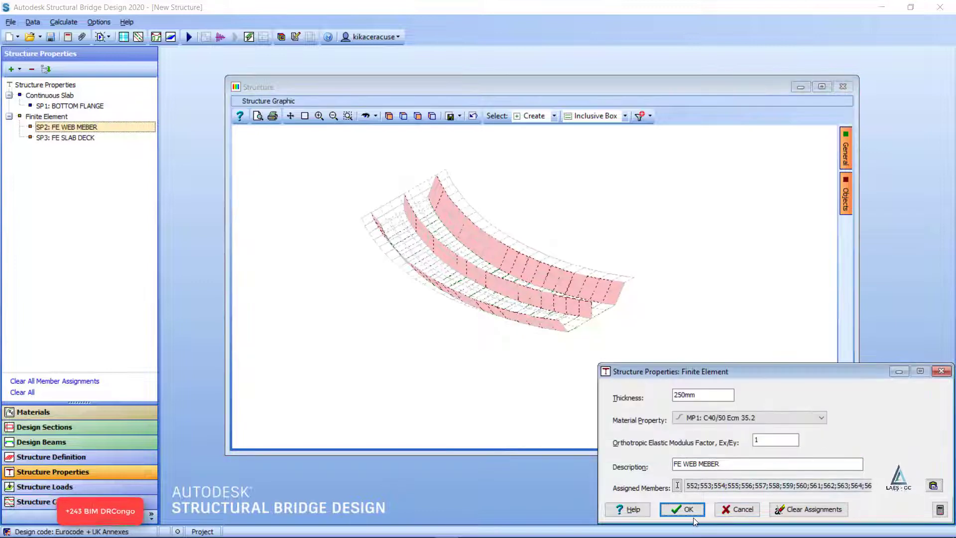
left_click(690, 509)
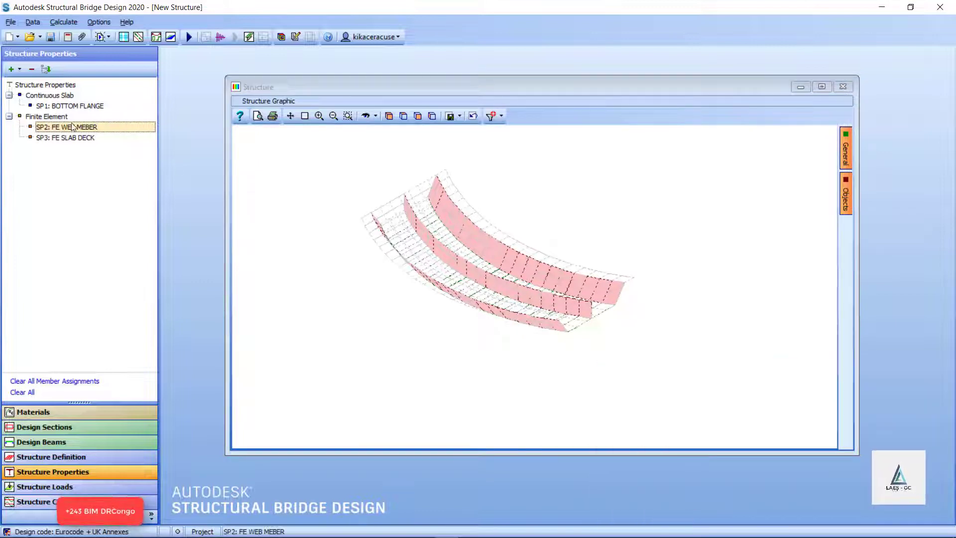
Filter the graphic to the DECK members, assign them the FE SLAB DECK property with a box selection, and accept
left_click(492, 116)
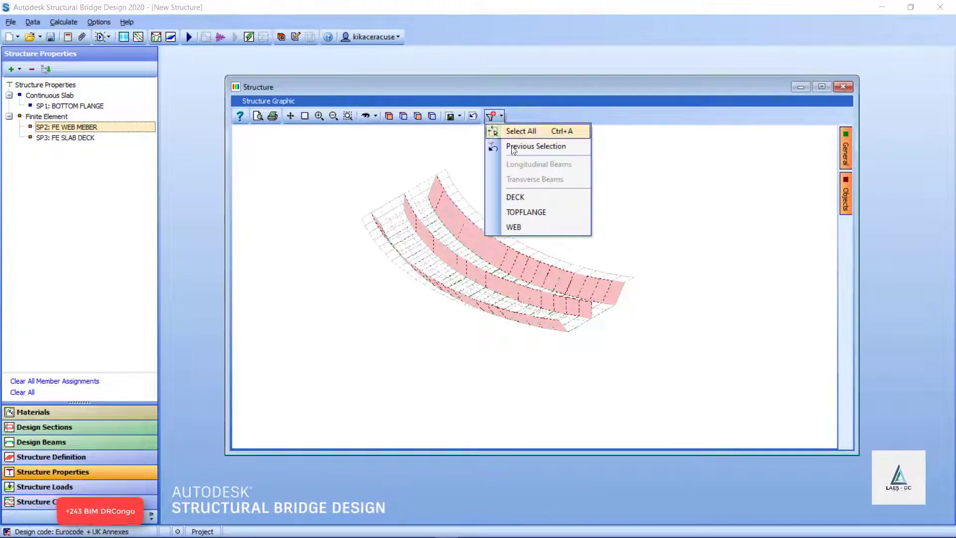
left_click(531, 197)
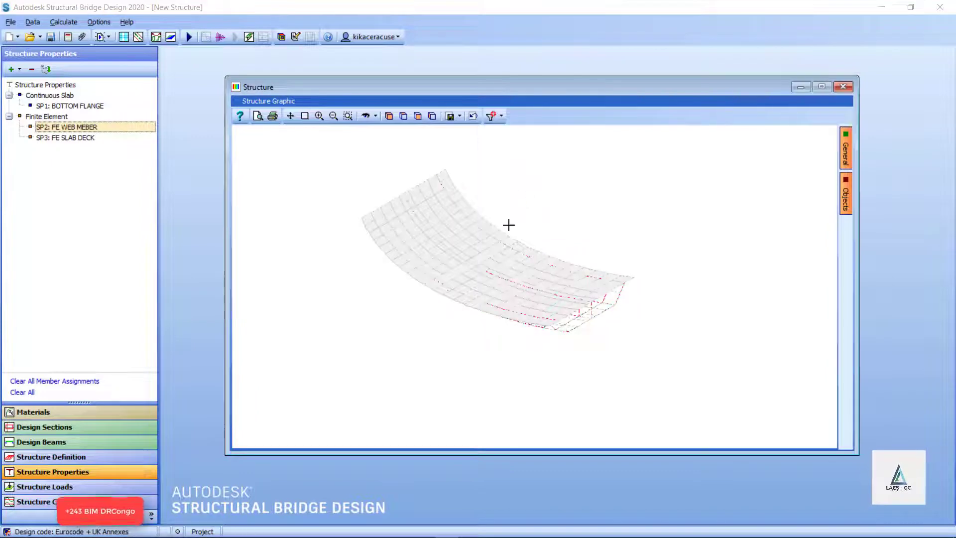
left_click(58, 138)
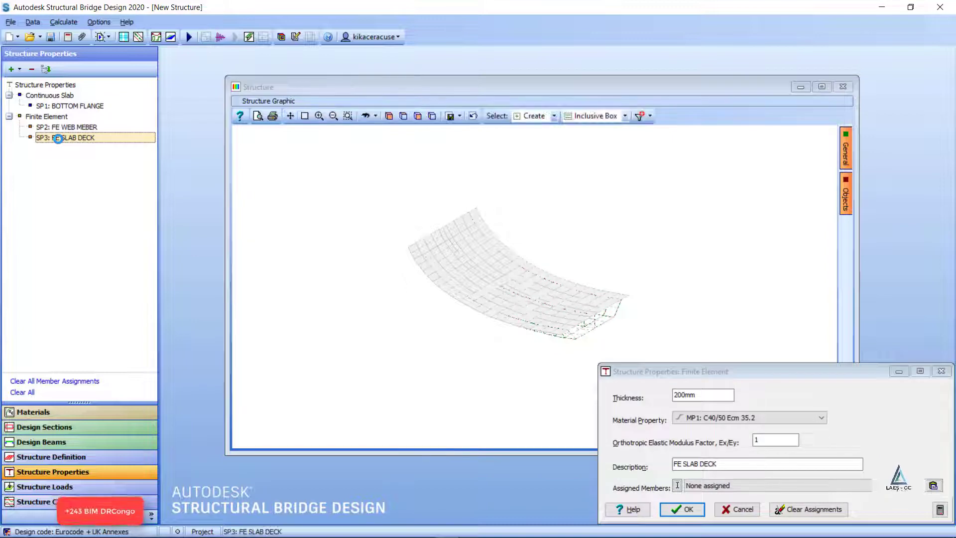
left_click(431, 115)
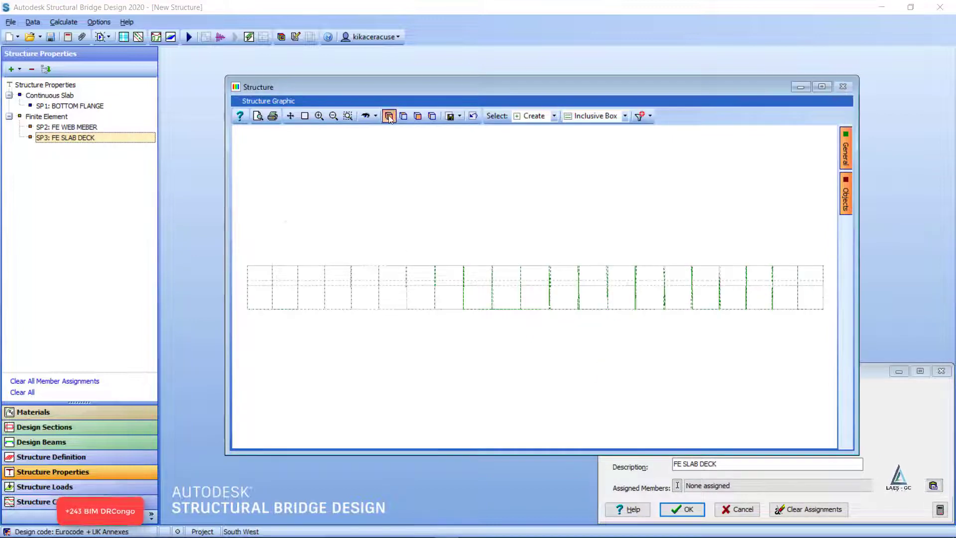
left_click(389, 115)
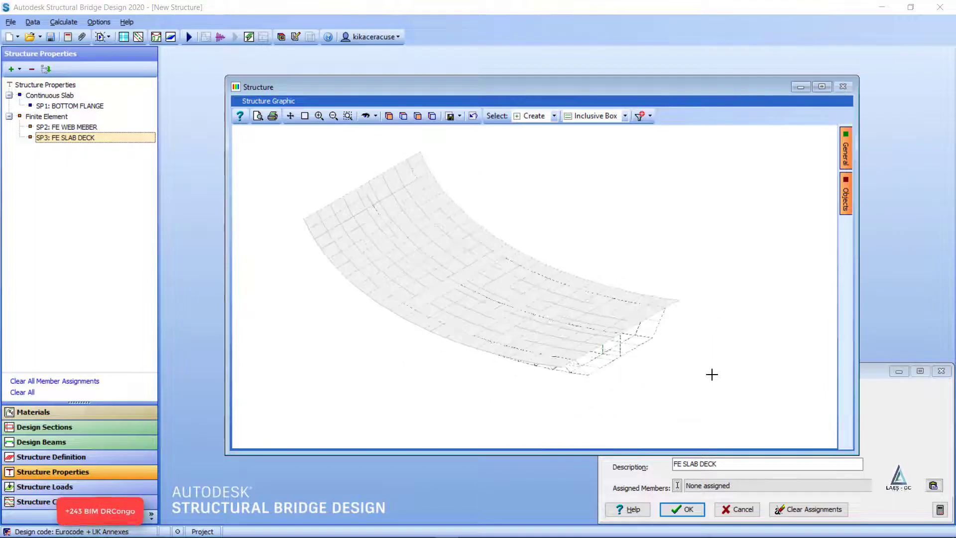
left_click_drag(712, 375, 280, 139)
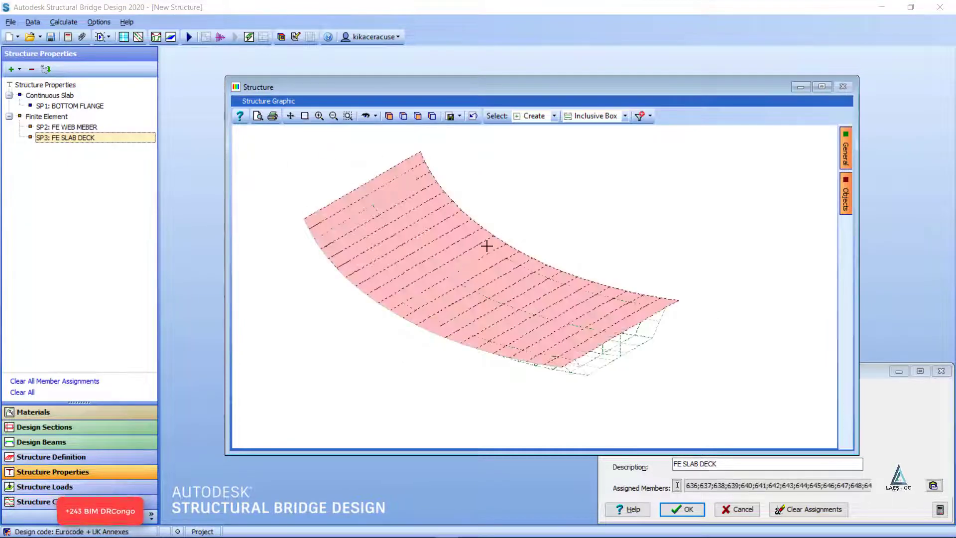
left_click(697, 515)
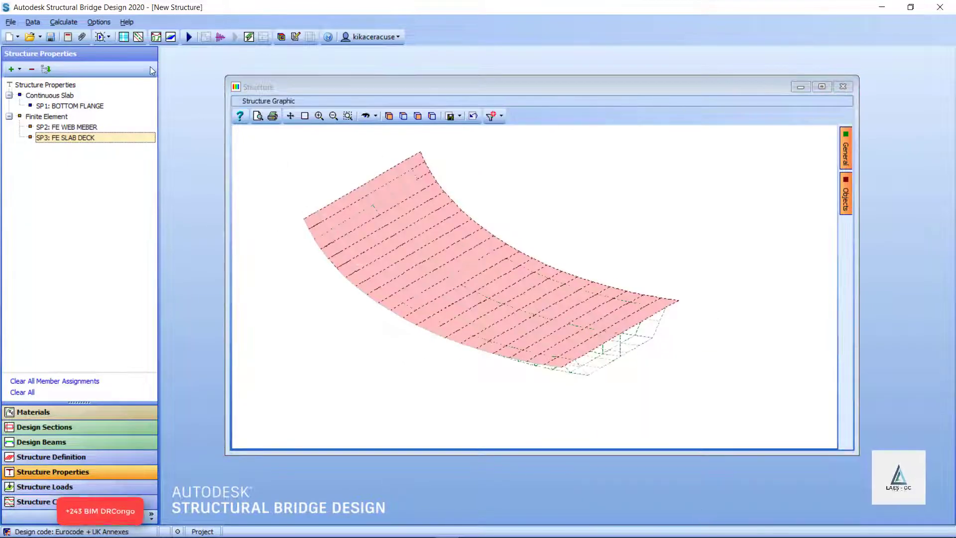
Save the project as DECK BOX CURVED BRIDGE in the Structural design Bridge session folder
key("ctrl+s")
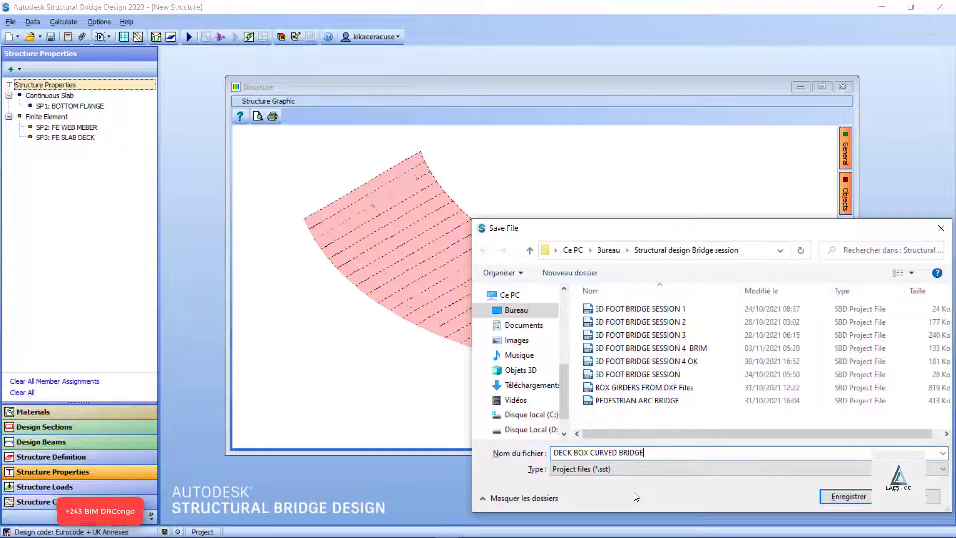
key("Return")
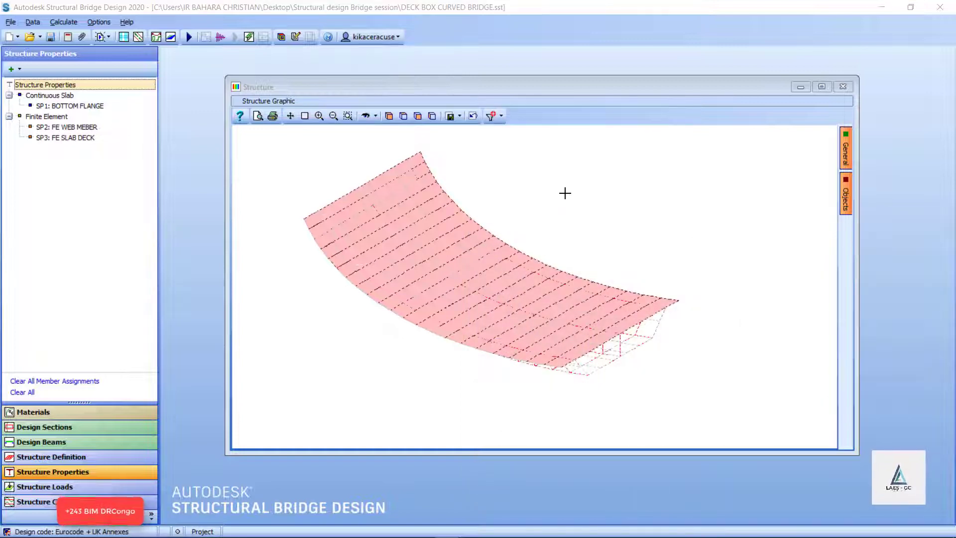
Open the 3D view of the structure and orbit around the deck to inspect it with dynamic view
scroll(501, 225, "up", 2)
left_click(280, 37)
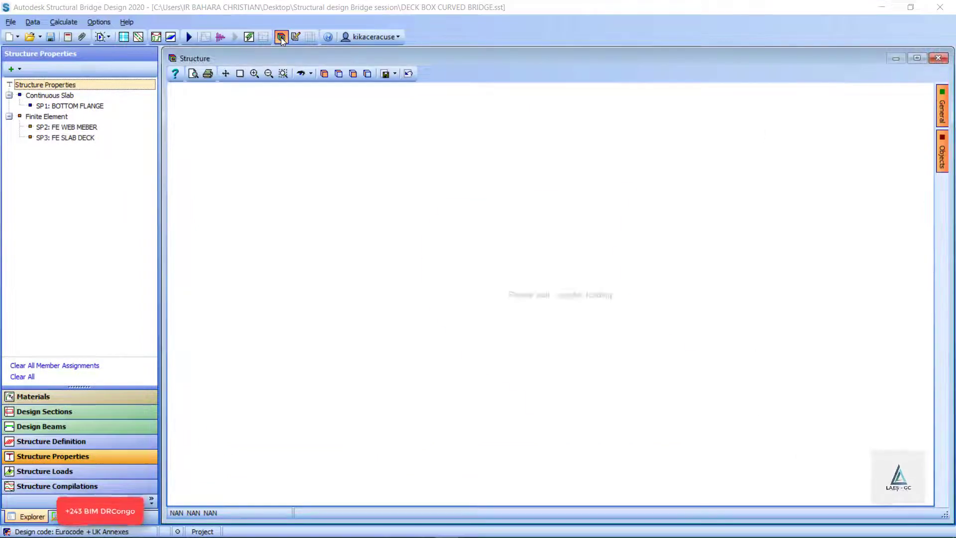
scroll(624, 406, "up", 5)
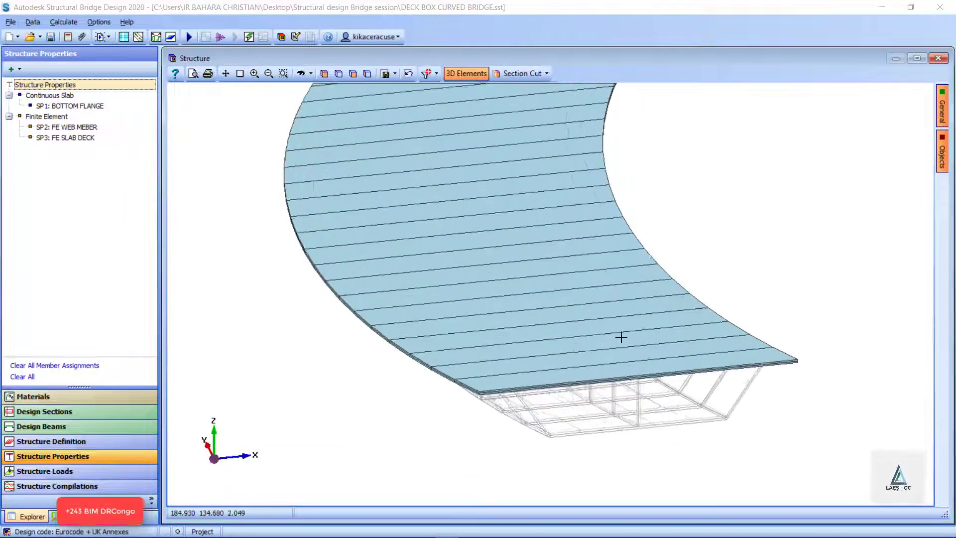
left_click(310, 76)
left_click_drag(457, 241, 621, 296)
scroll(650, 279, "up", 3)
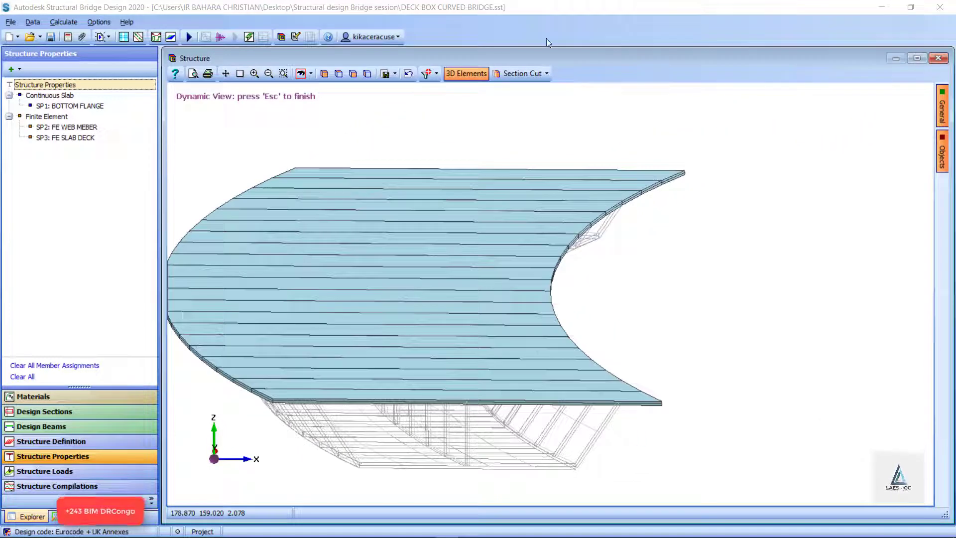
Reset the 3D view's member filter to select all members and leave dynamic view
left_click(436, 73)
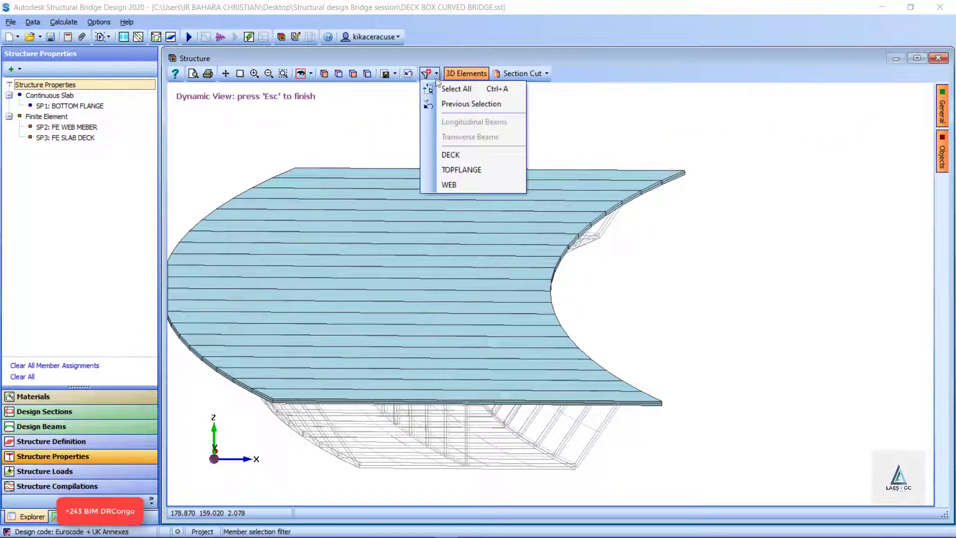
left_click(449, 90)
scroll(510, 313, "down", 3)
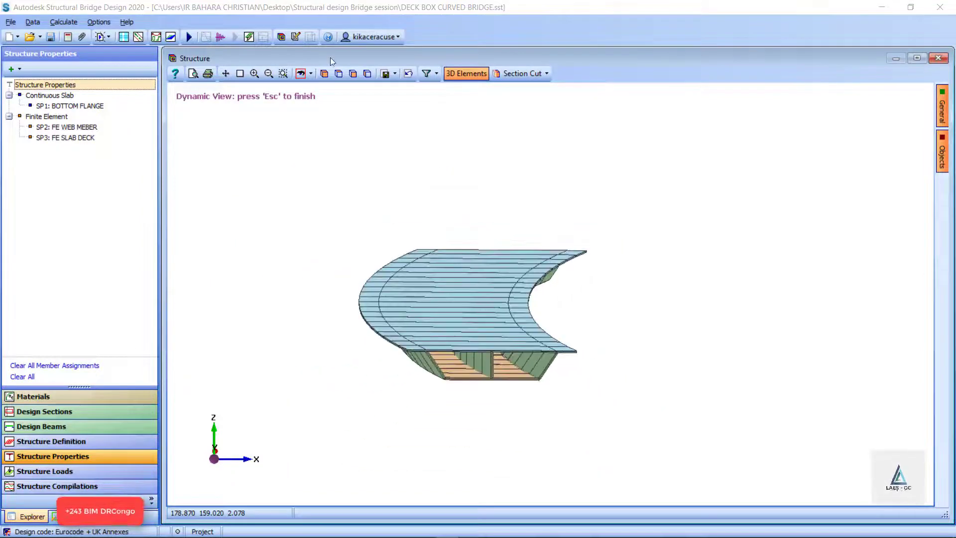
left_click(301, 74)
left_click(305, 75)
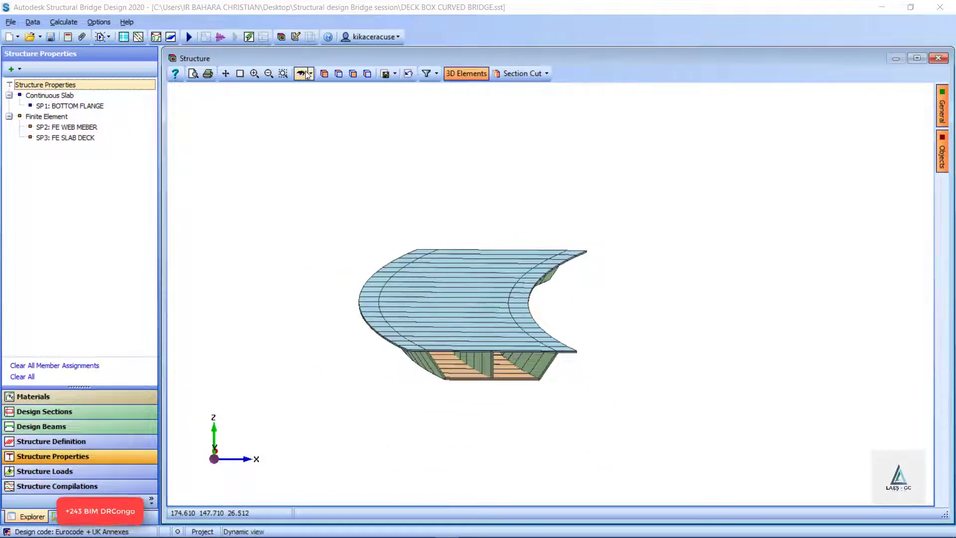
Orbit around the 3D box girder and zoom in on its open end to examine the webs, deck slab and bottom flange
left_click_drag(534, 199, 555, 188)
scroll(536, 387, "up", 4)
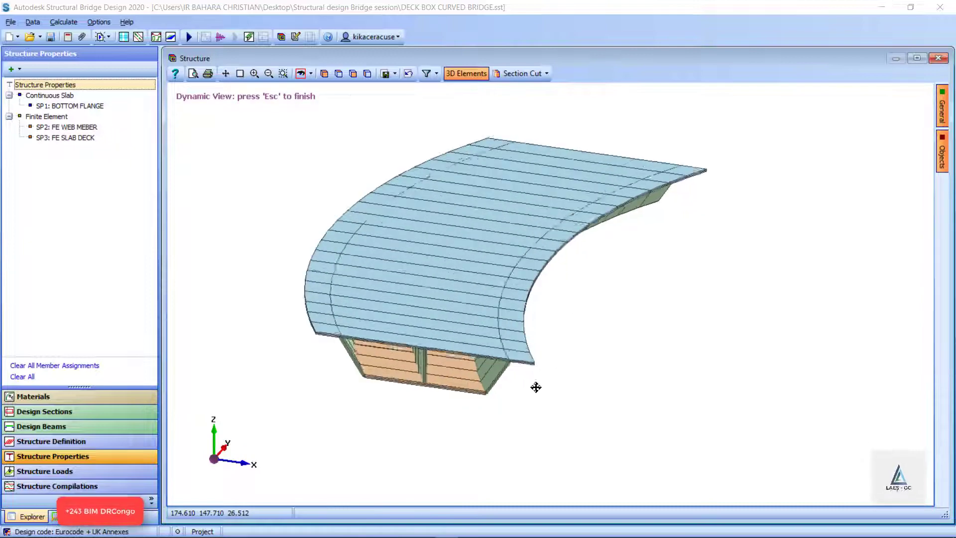
left_click_drag(435, 356, 396, 371)
scroll(453, 359, "up", 3)
scroll(608, 335, "up", 3)
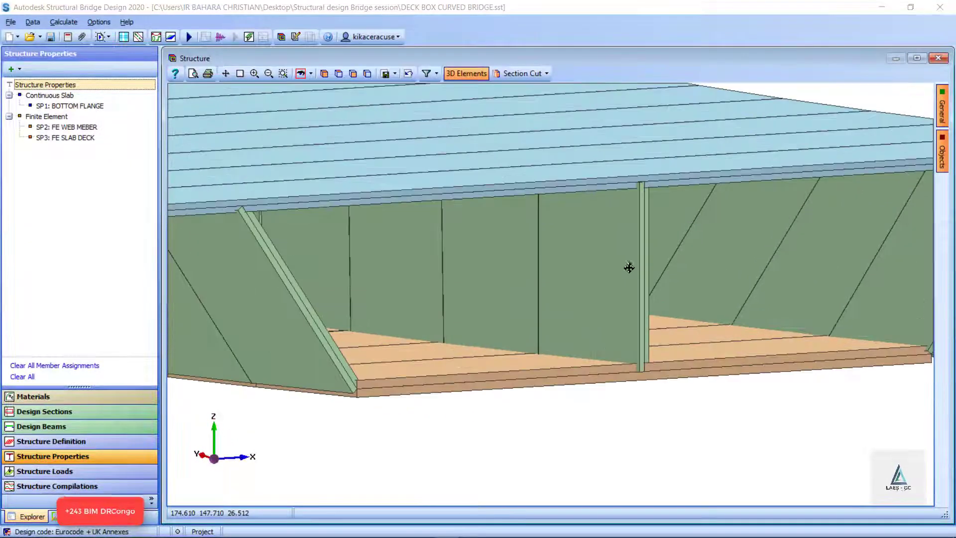
scroll(675, 269, "down", 5)
left_click_drag(718, 292, 399, 271)
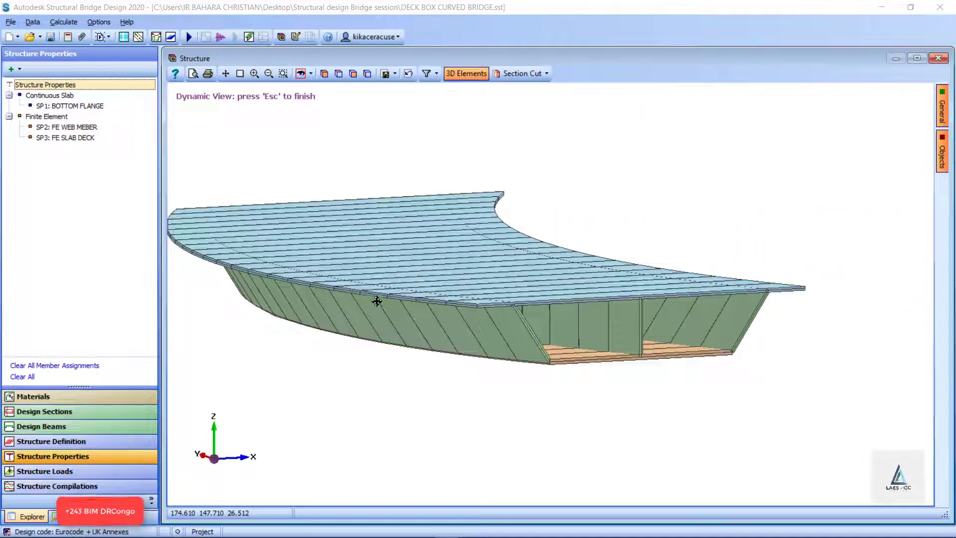
scroll(376, 300, "up", 3)
key("Escape")
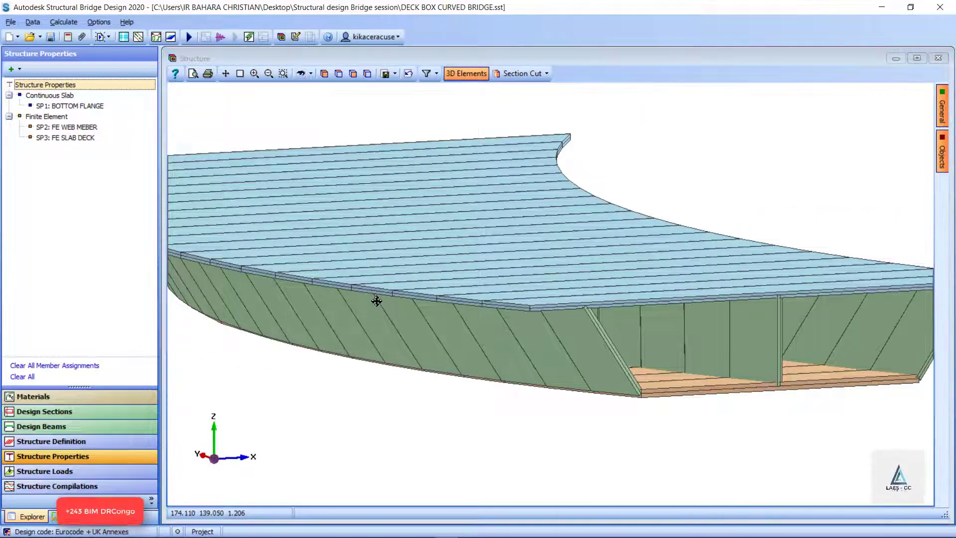
scroll(438, 288, "down", 2)
left_click(301, 73)
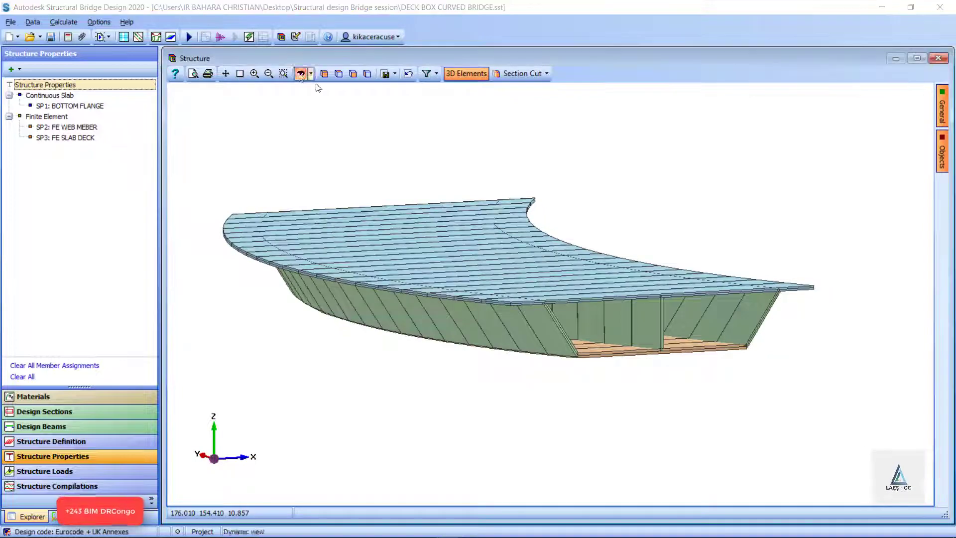
mouse_move(508, 194)
left_mouse_down()
mouse_move(545, 226)
mouse_move(523, 212)
mouse_move(515, 228)
mouse_move(533, 207)
mouse_move(499, 199)
left_mouse_up()
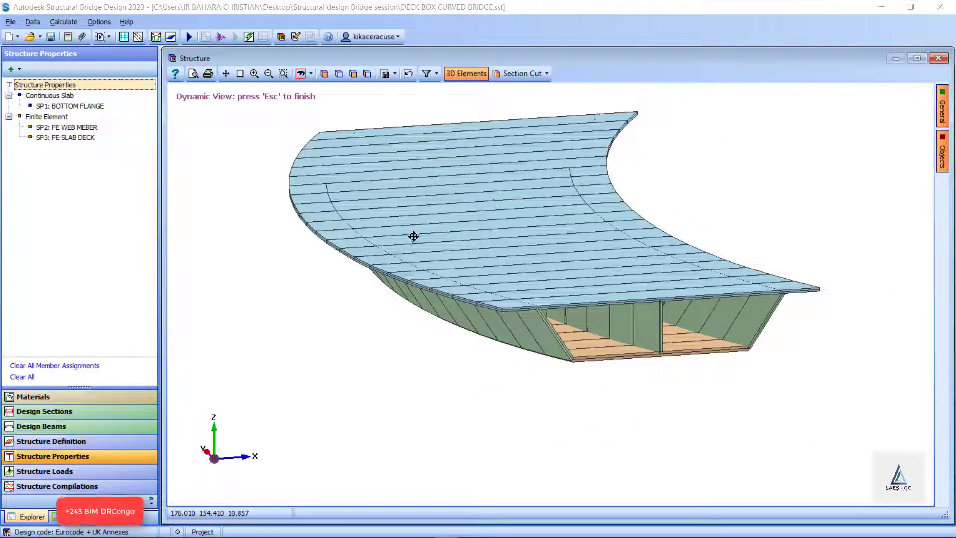
Cut a vertical section across the girder in the west view and orbit around the cut model
left_click(367, 74)
left_click(523, 73)
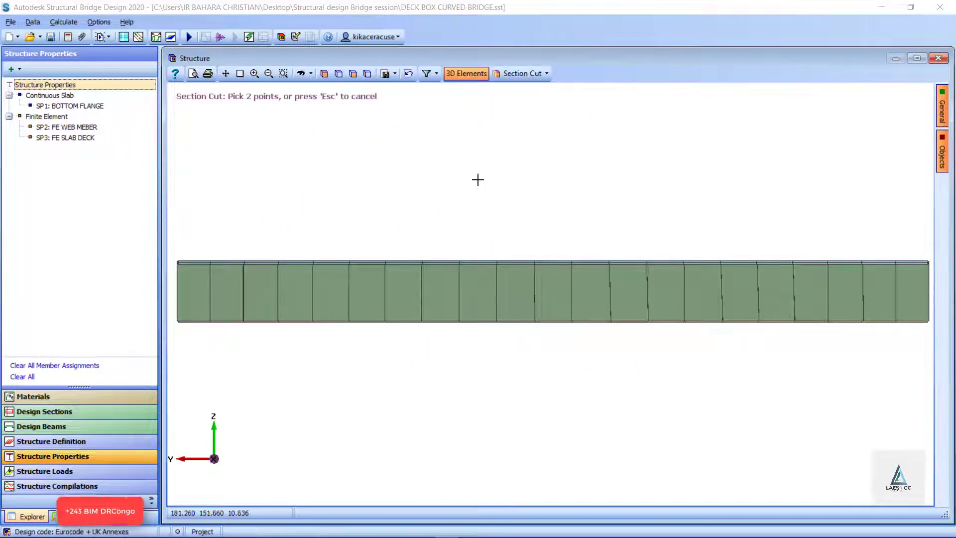
left_click(445, 218)
left_click(442, 375)
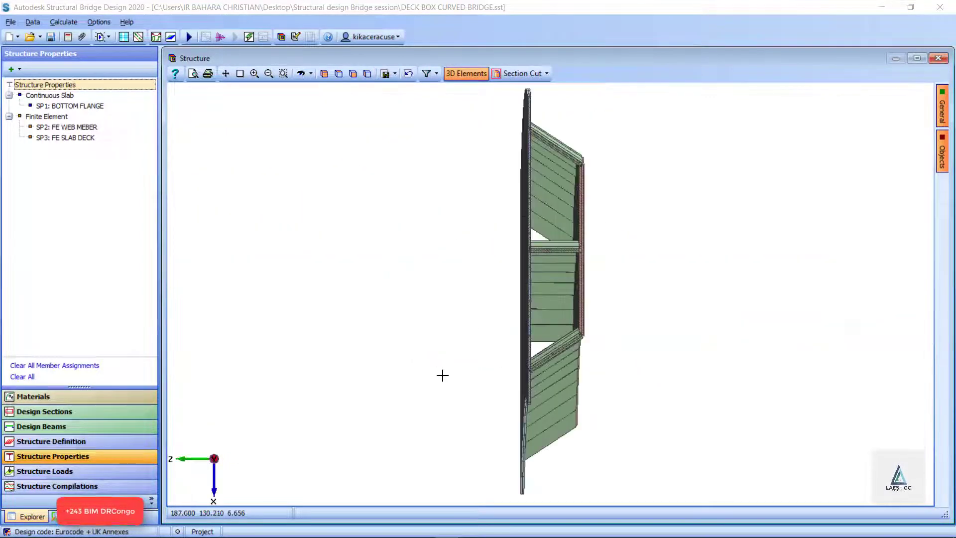
left_click(302, 74)
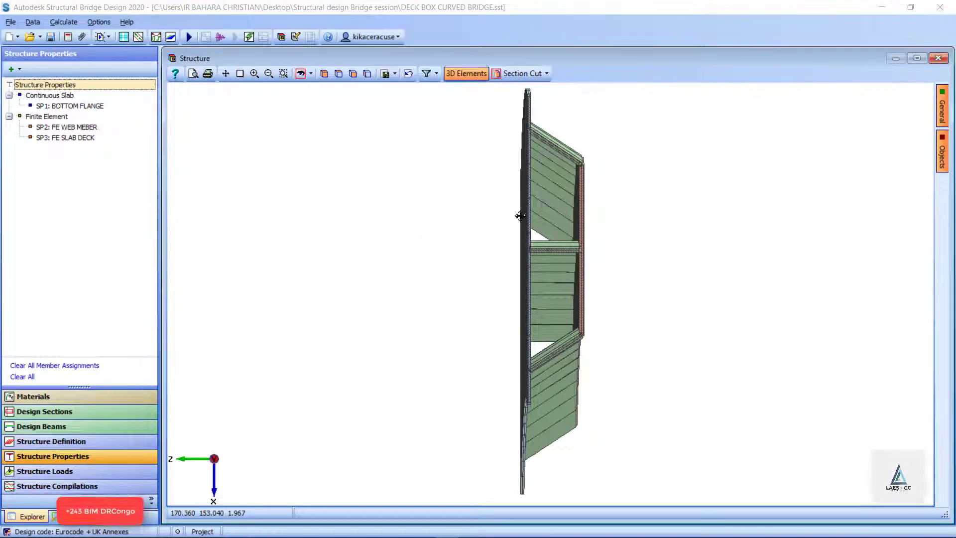
left_click_drag(519, 216, 516, 150)
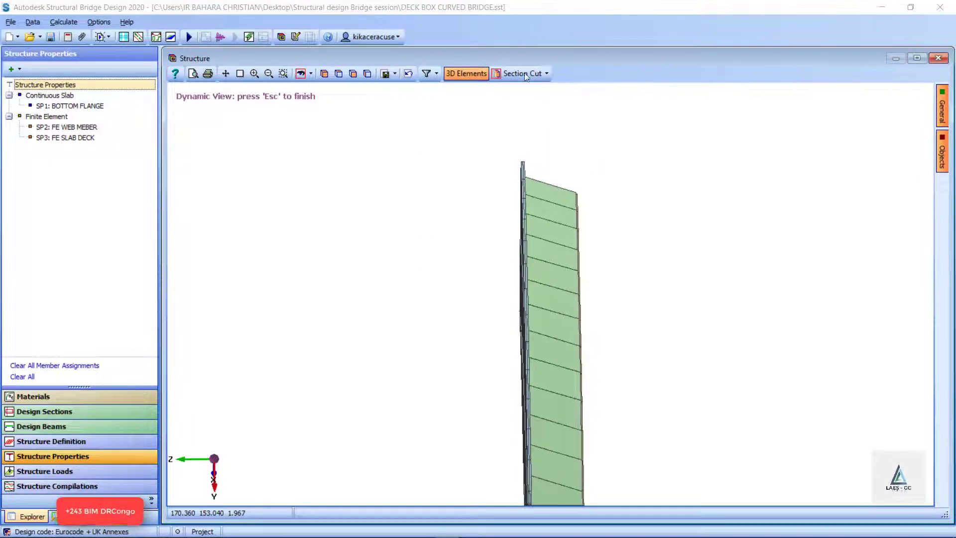
Pick a new section cut plane across the girder, inspect the cut model, and set Section Cut to Off
left_click(546, 74)
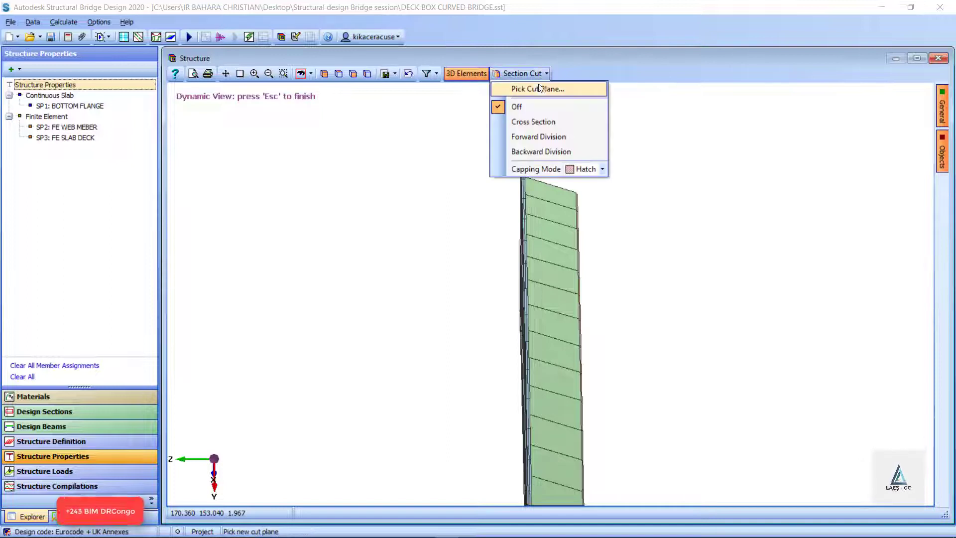
left_click(535, 90)
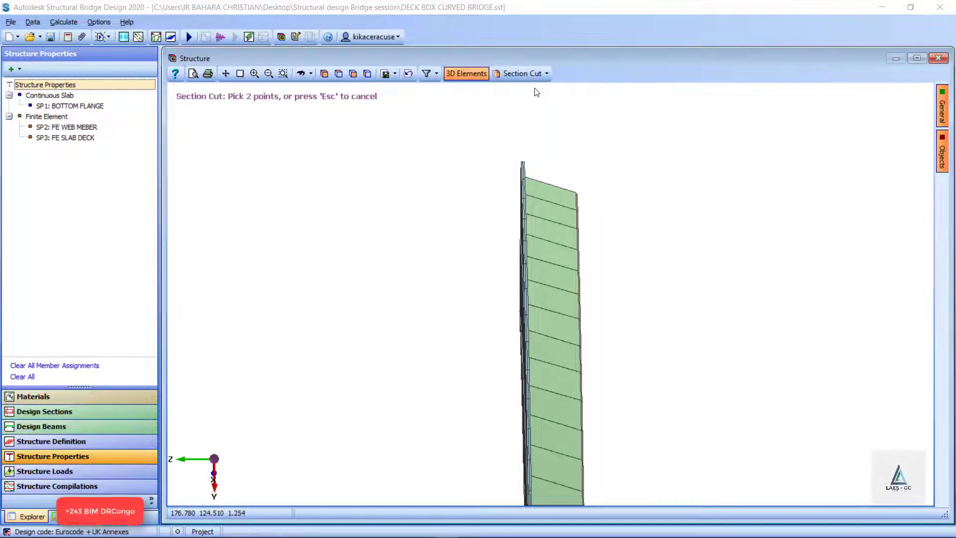
scroll(345, 248, "down", 2)
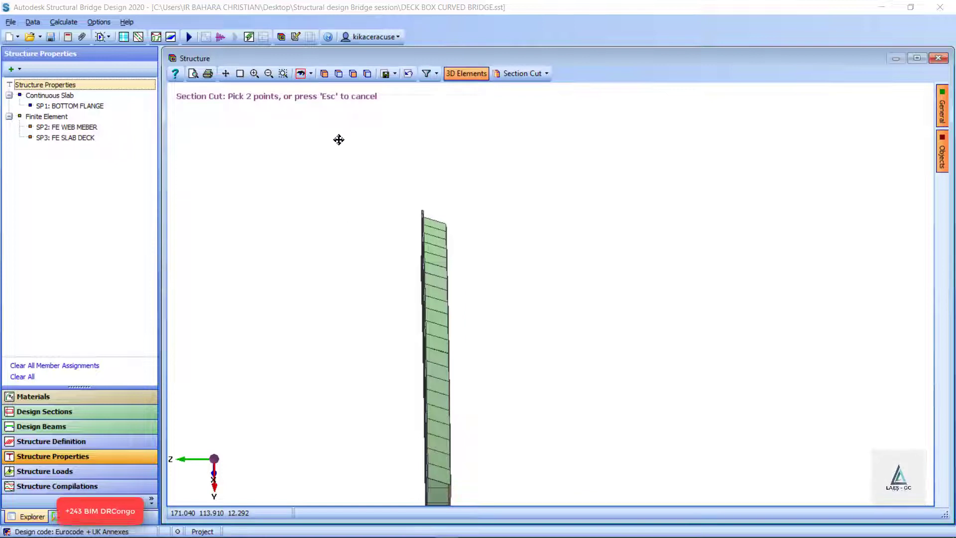
left_click_drag(343, 90, 543, 100)
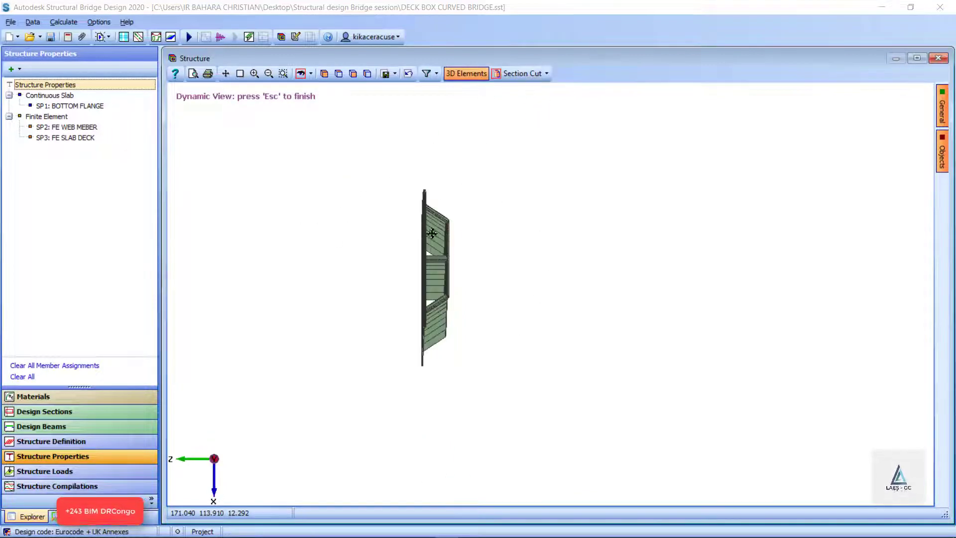
left_click_drag(432, 233, 531, 102)
left_click(547, 76)
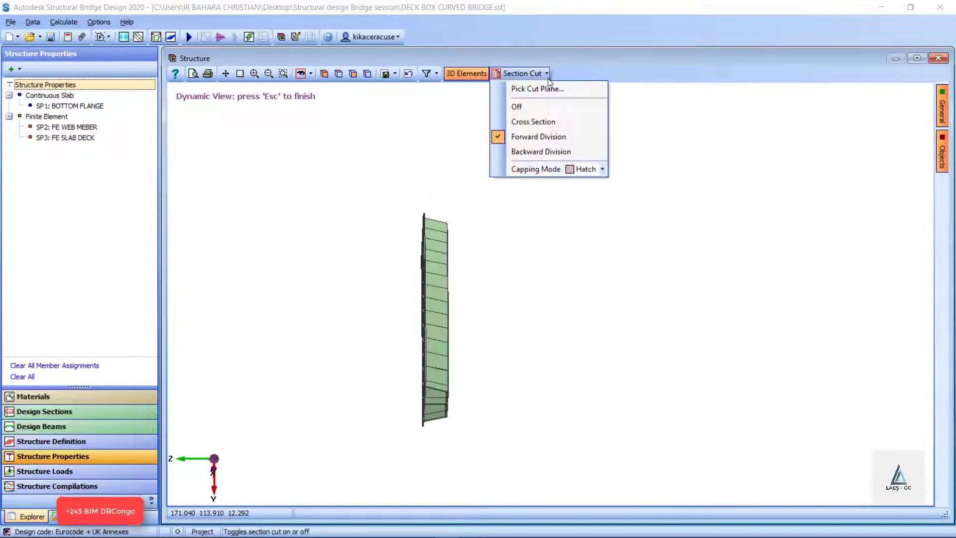
left_click(518, 106)
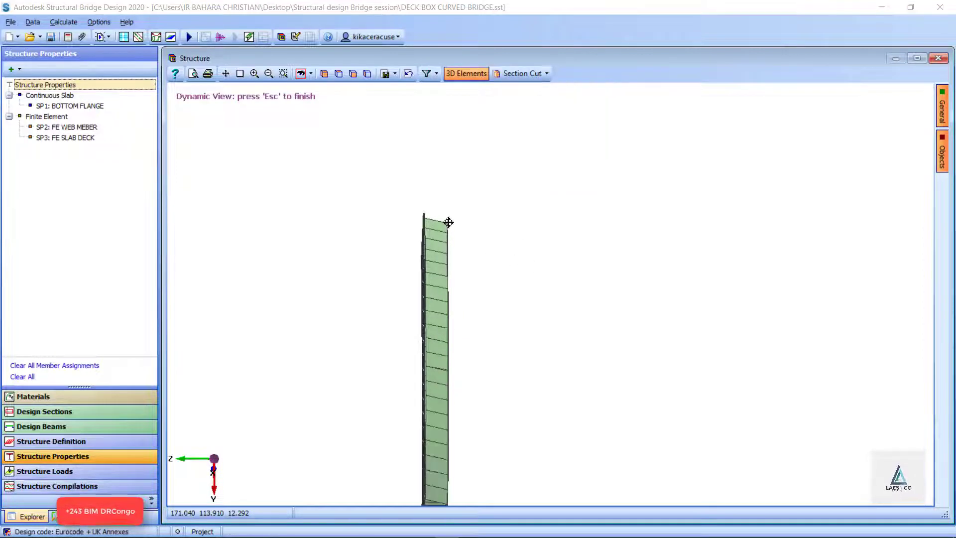
left_click_drag(448, 222, 548, 234)
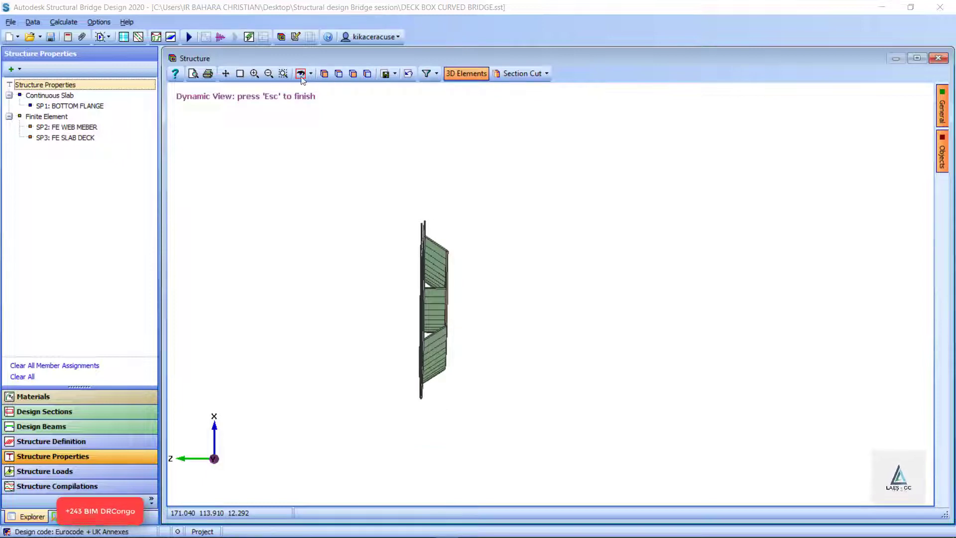
Switch to the plan view and cut the curved deck transversely with the section cut in Cross Section mode
left_click(368, 74)
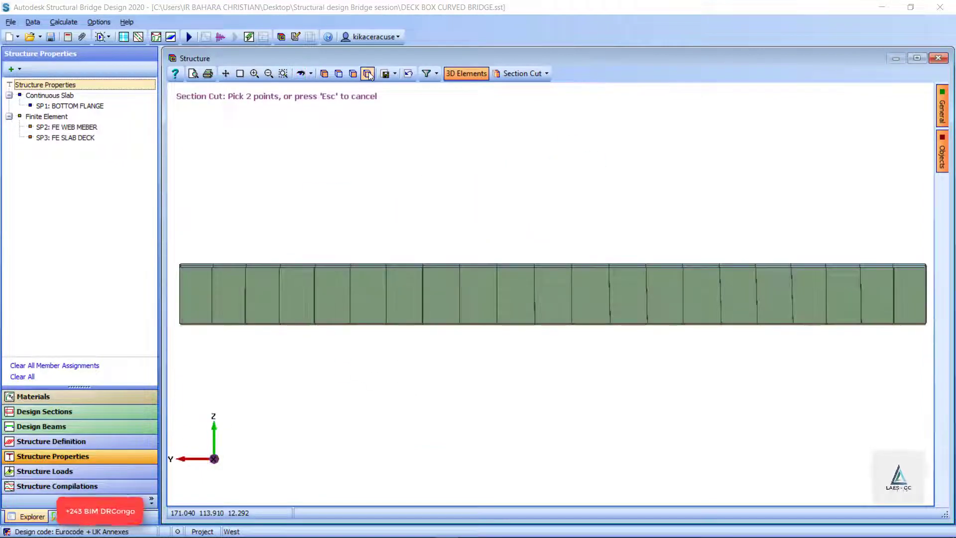
left_click(301, 74)
left_click_drag(368, 272, 443, 238)
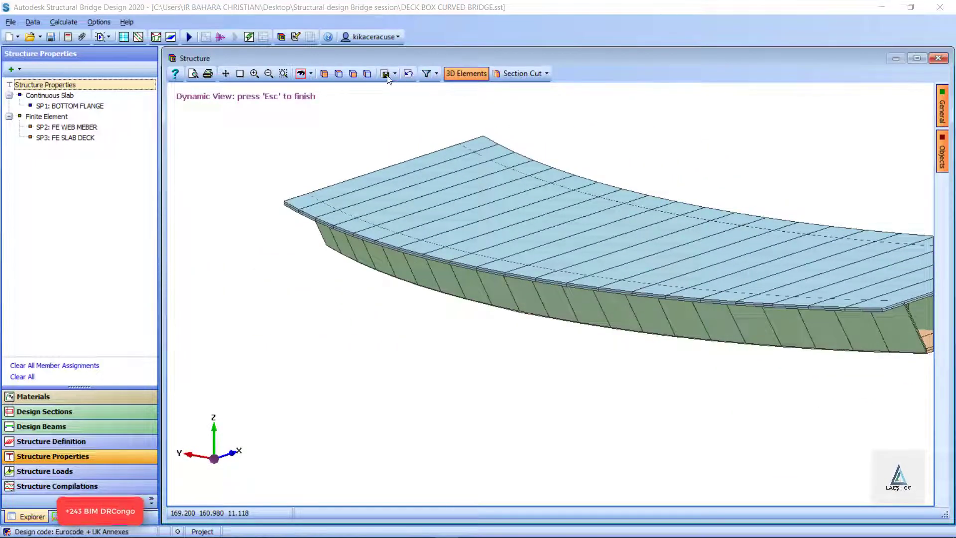
left_click(360, 77)
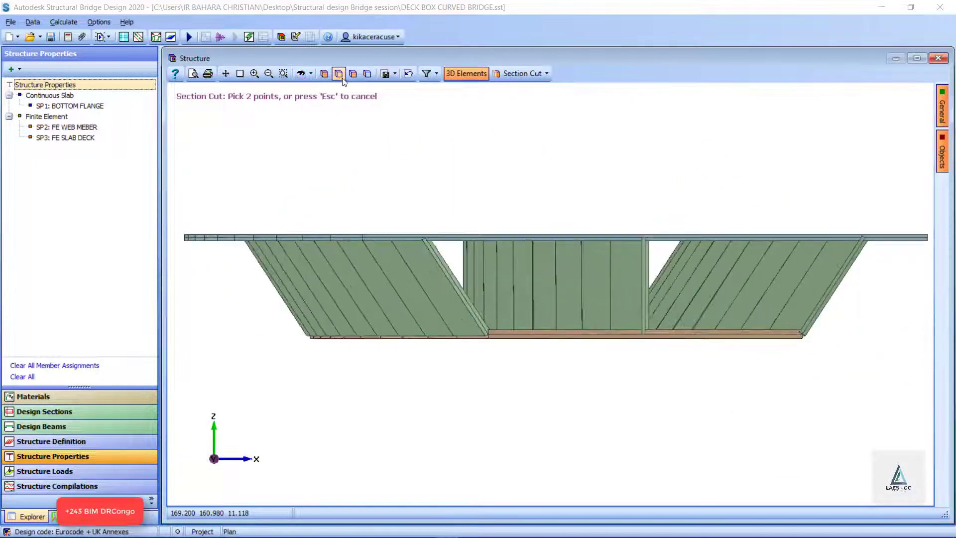
left_click(342, 76)
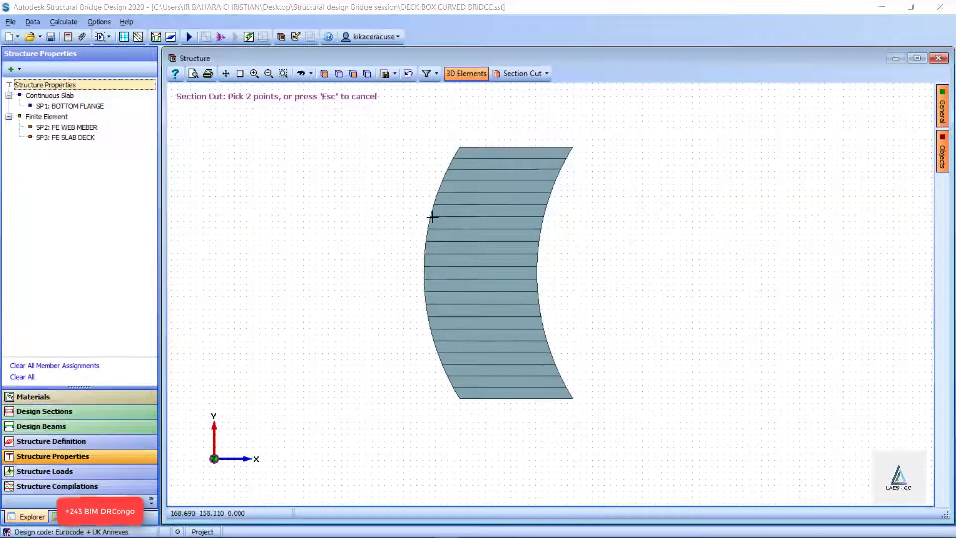
left_click(547, 73)
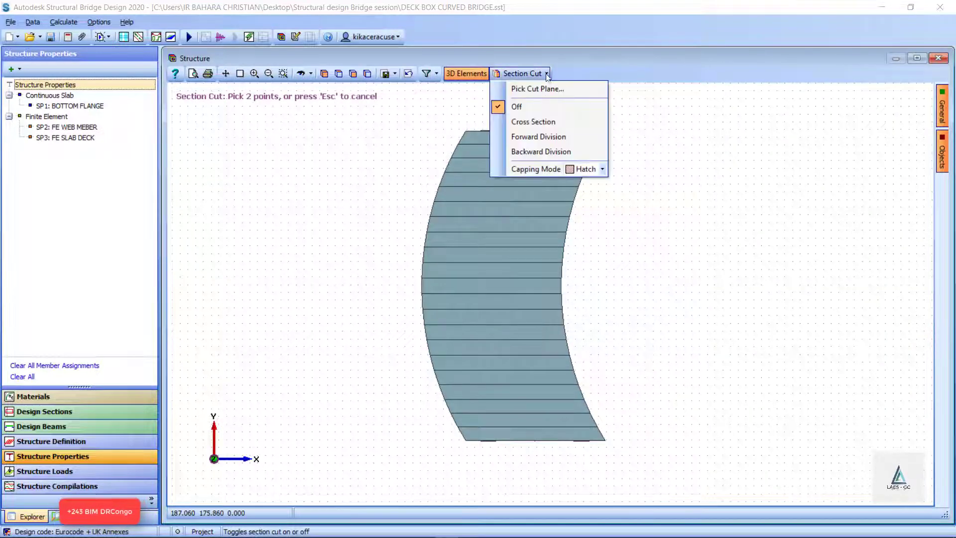
left_click(550, 127)
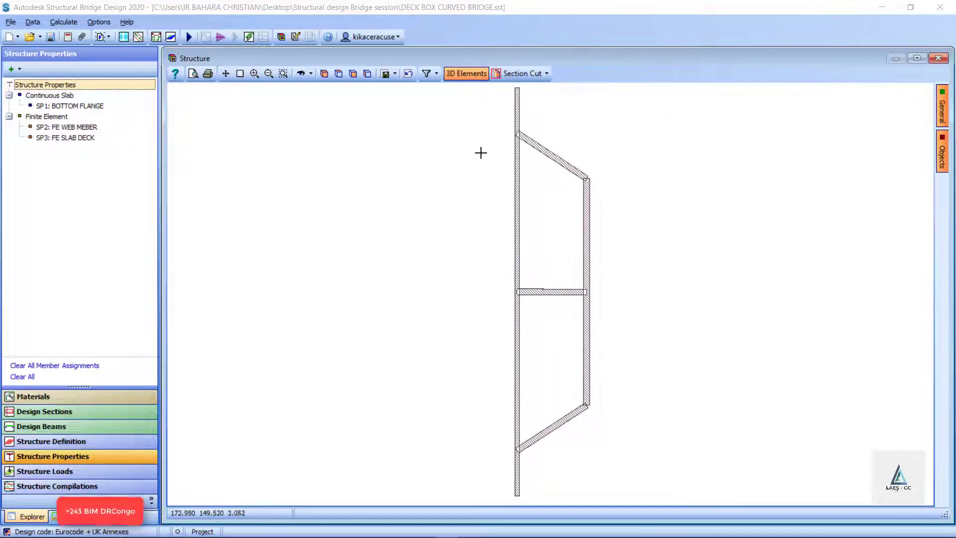
scroll(480, 159, "down", 3)
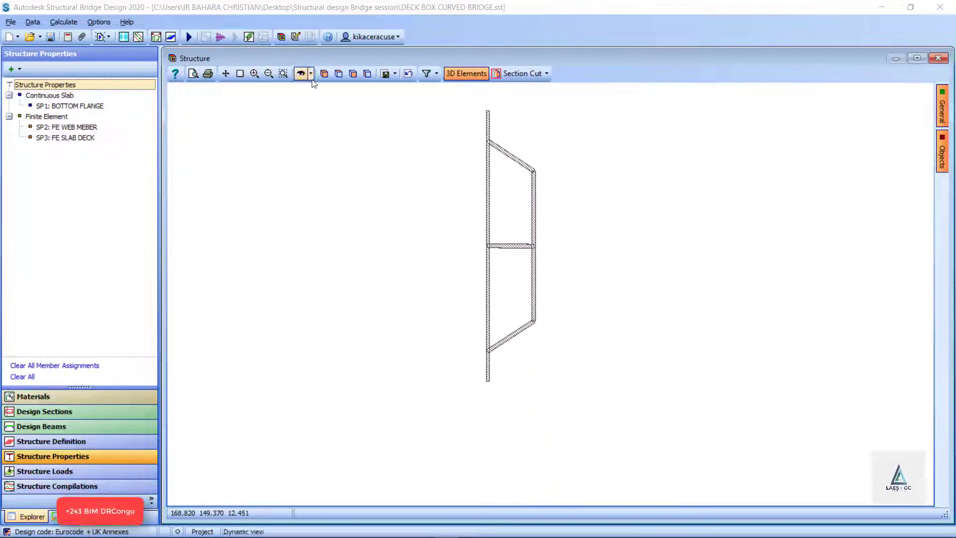
Examine the hatched box cross section in the isometric and south views, focusing on the web-to-slab joints
left_click(325, 73)
key("Escape")
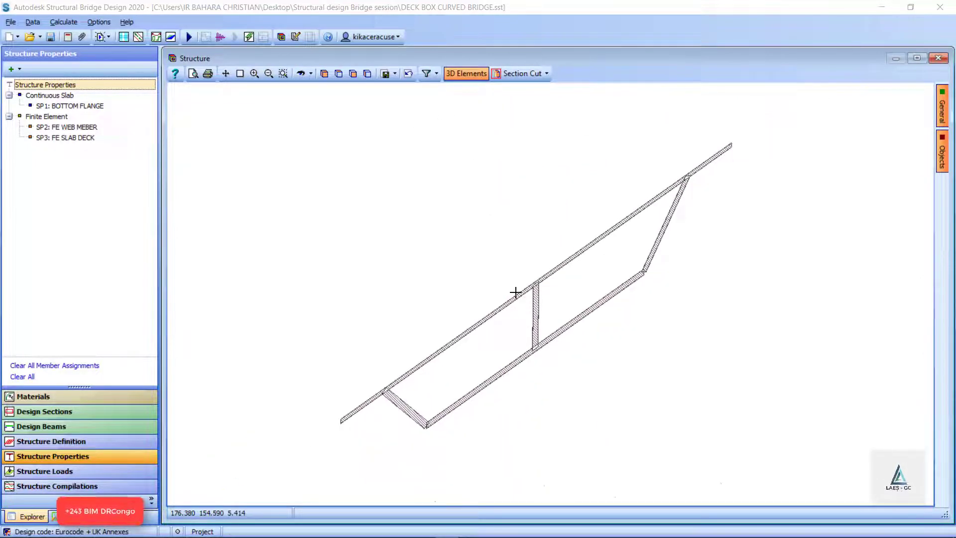
scroll(661, 209, "up", 5)
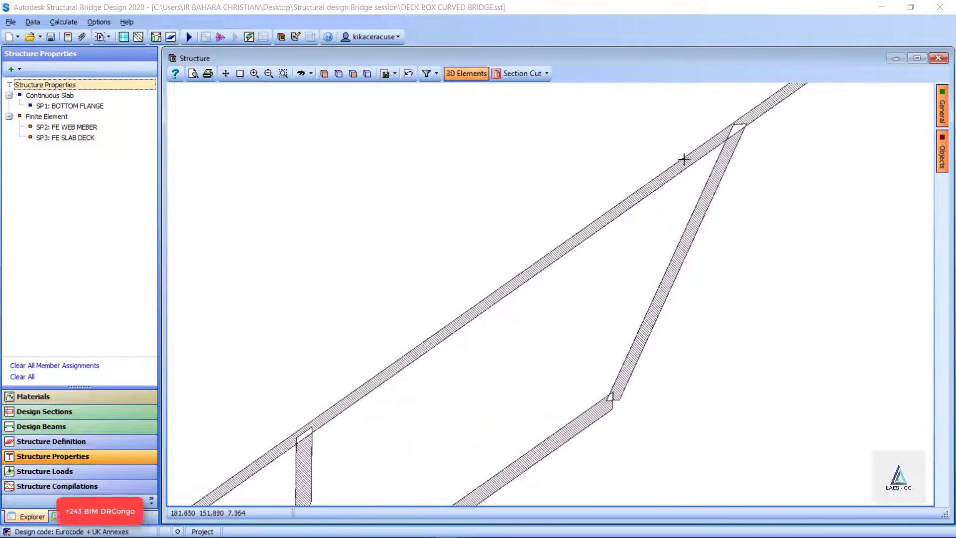
scroll(629, 150, "down", 6)
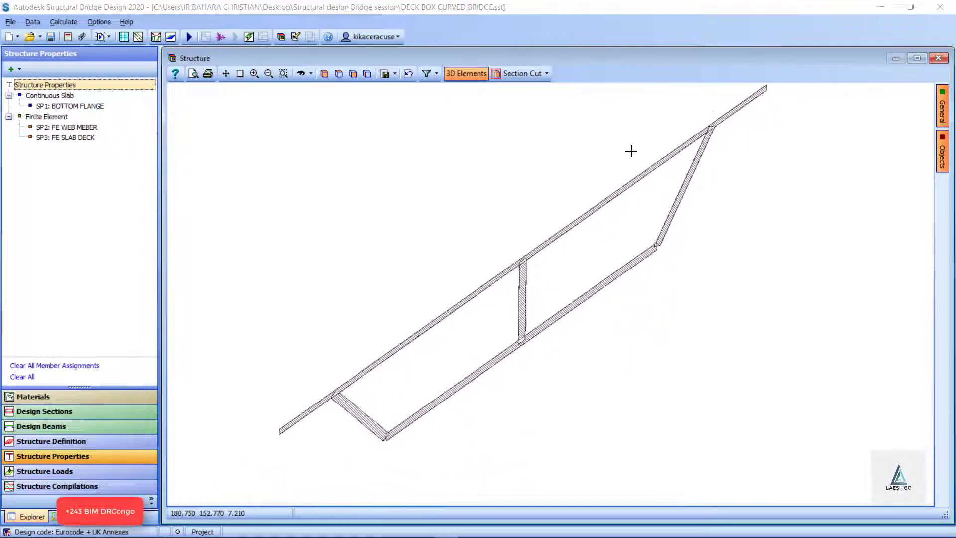
left_click(368, 73)
left_click(353, 74)
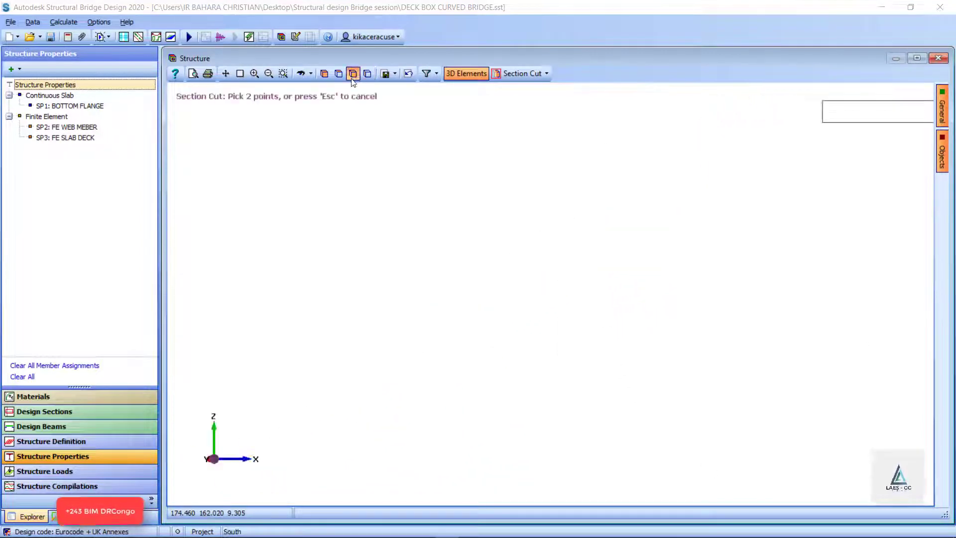
scroll(426, 310, "down", 3)
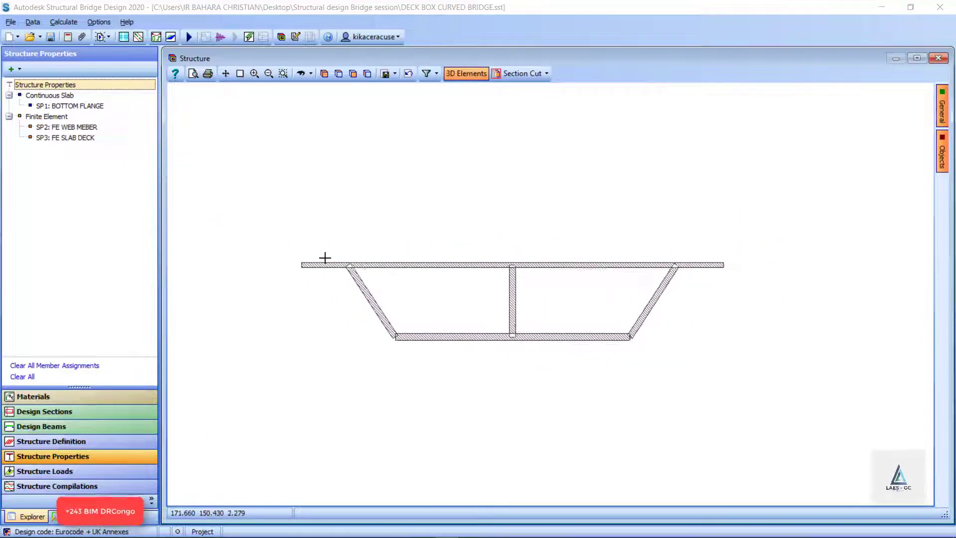
scroll(373, 275, "up", 5)
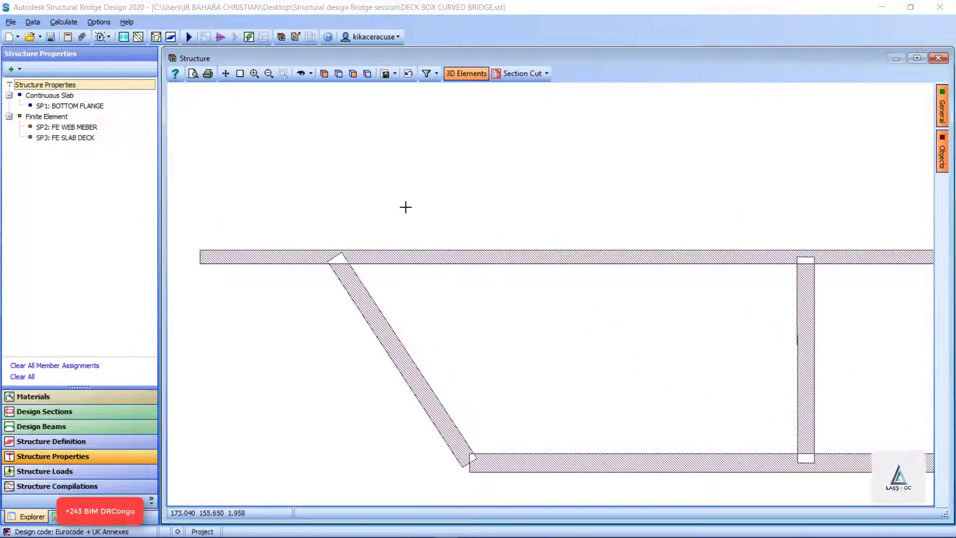
Try a further section cut through two points along the top slab, and turn the section cut off
left_click(360, 260)
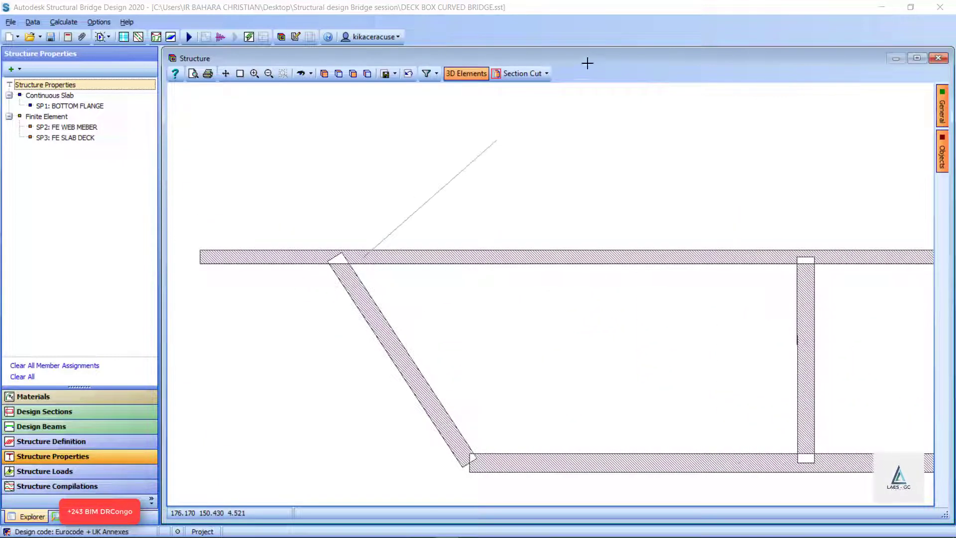
left_click(437, 249)
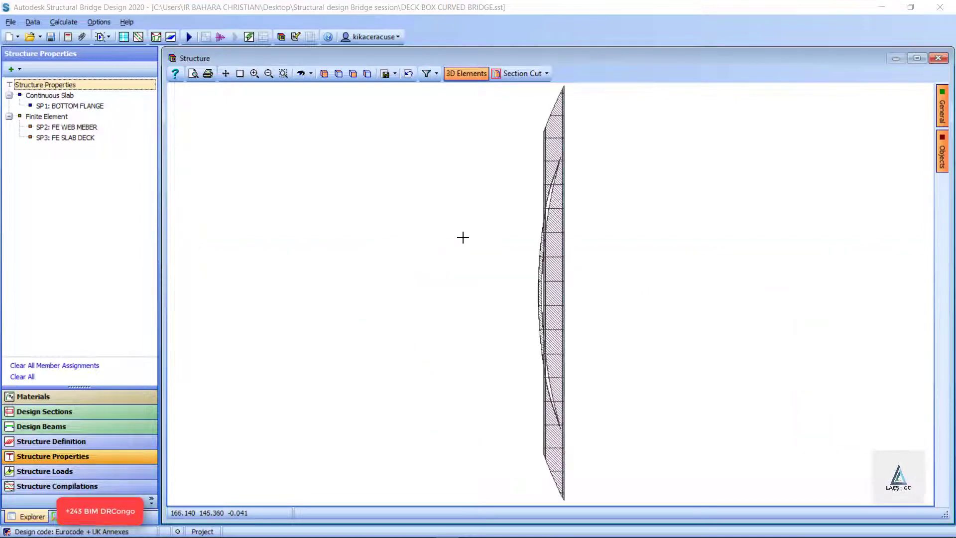
left_click(527, 73)
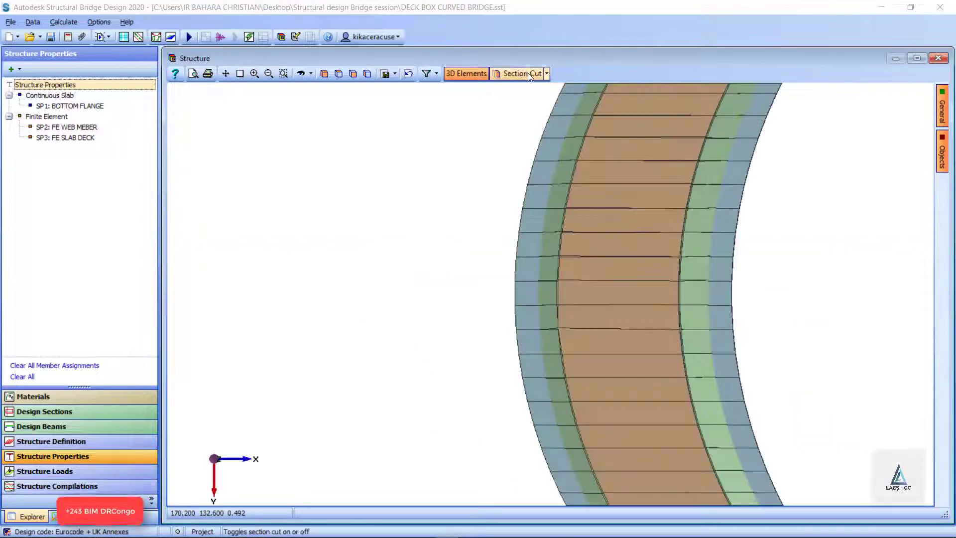
Orbit the uncut structure with dynamic view to show the curved deck from above its open end
scroll(398, 261, "down", 5)
scroll(499, 229, "up", 2)
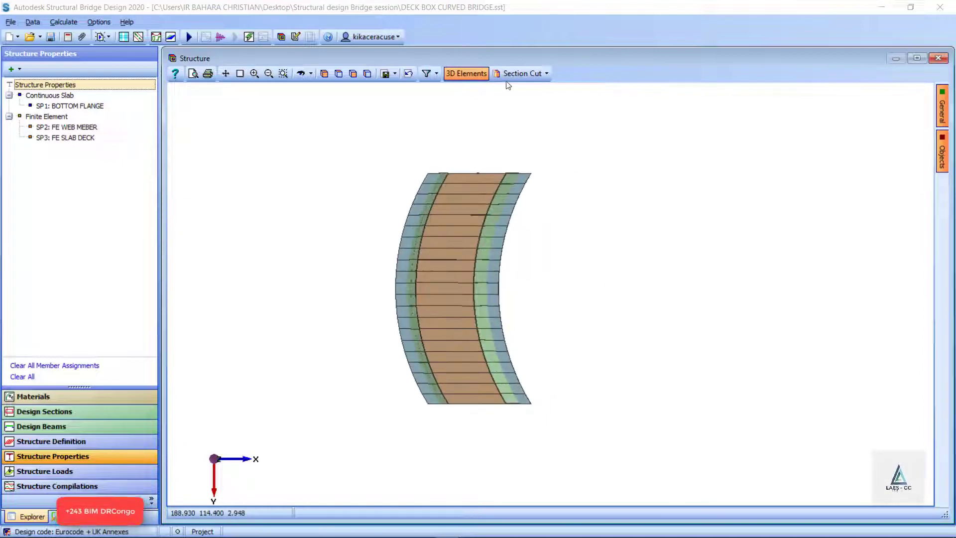
left_click(300, 75)
left_click_drag(572, 280, 241, 293)
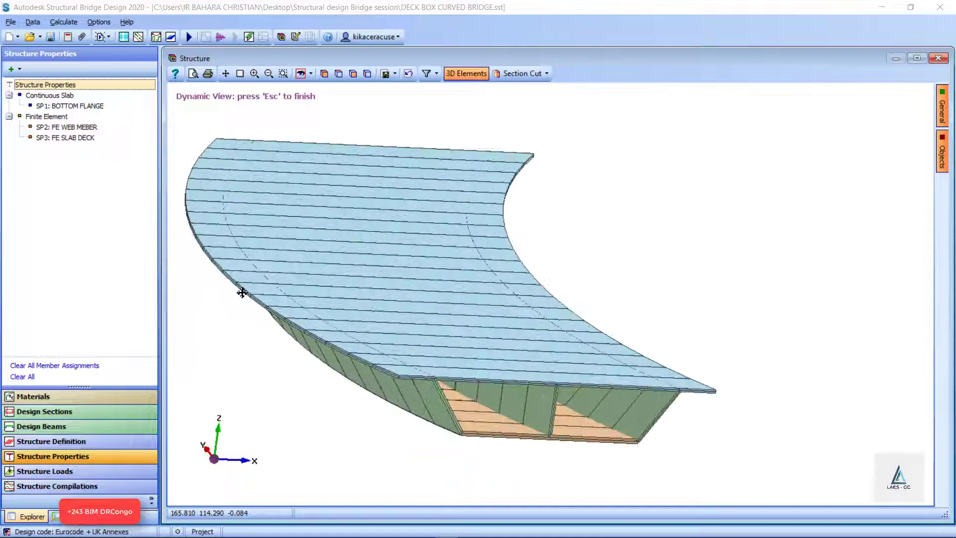
Keep the section cut mode at Off and end the dynamic view of the deck
left_click(545, 73)
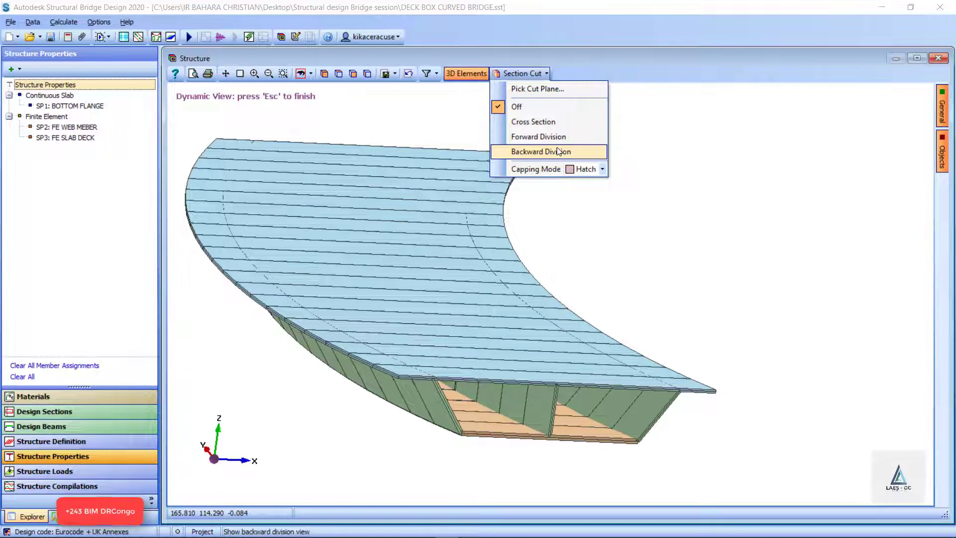
left_click(583, 106)
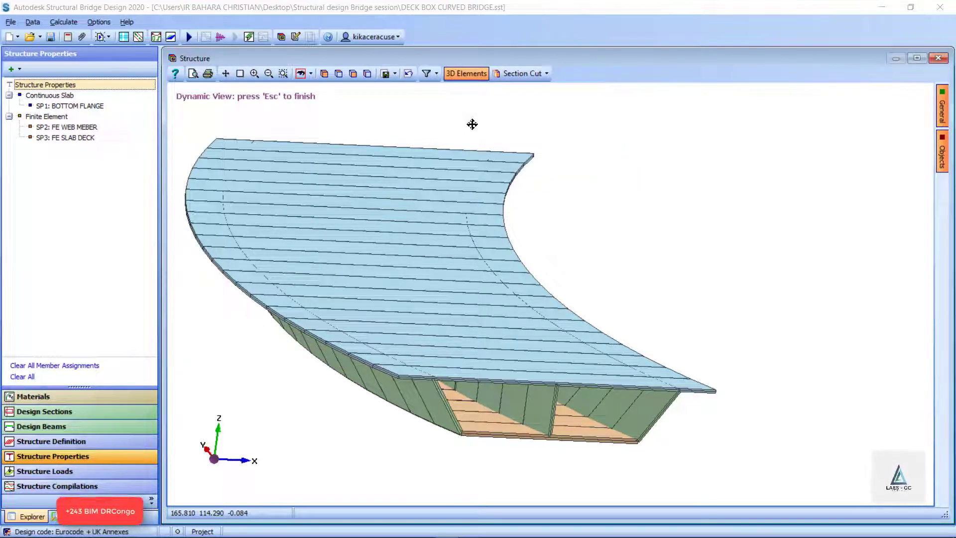
key("Escape")
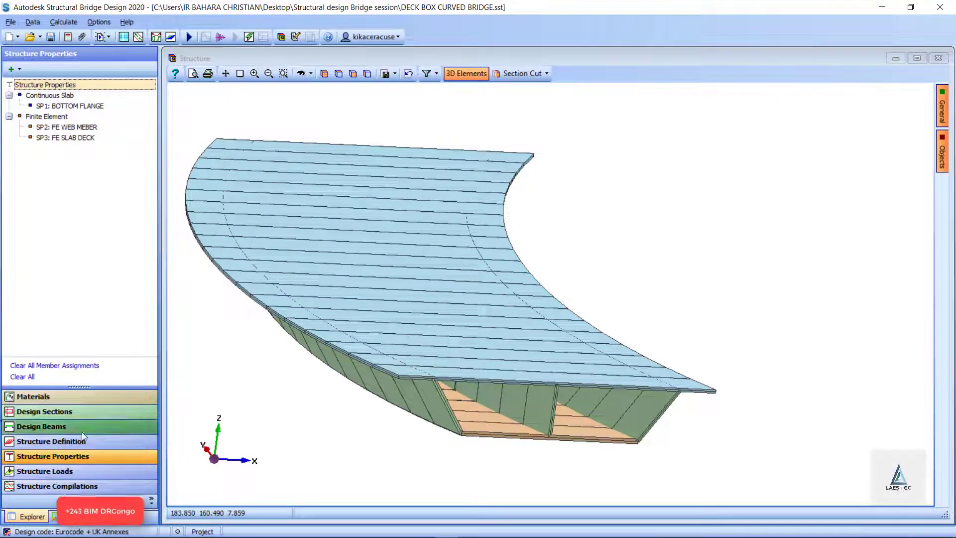
Add a new design line to the structure definition
left_click(58, 444)
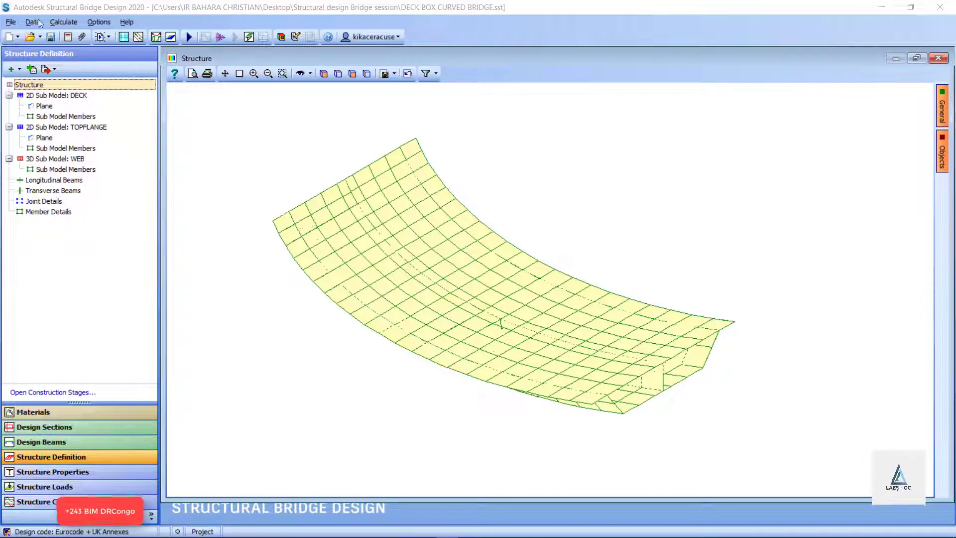
left_click(18, 70)
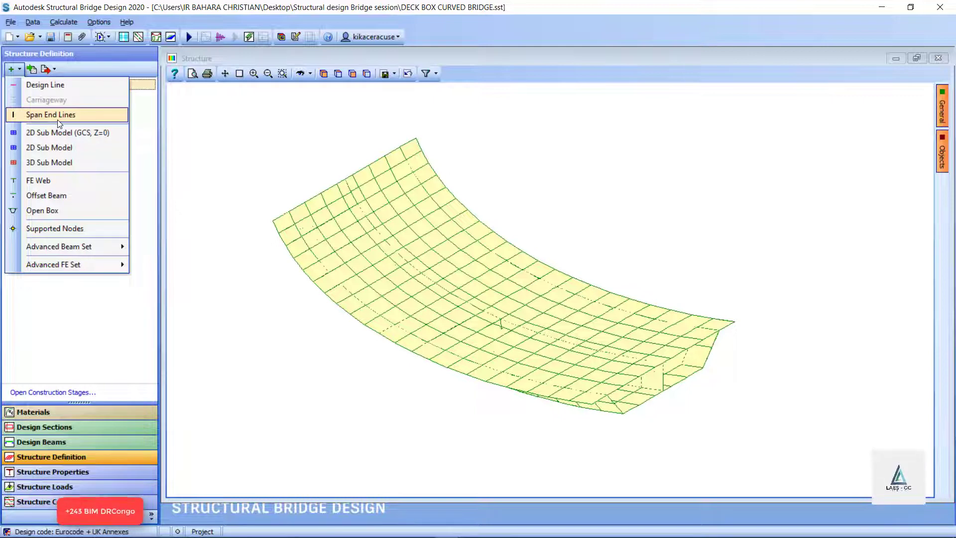
left_click(64, 87)
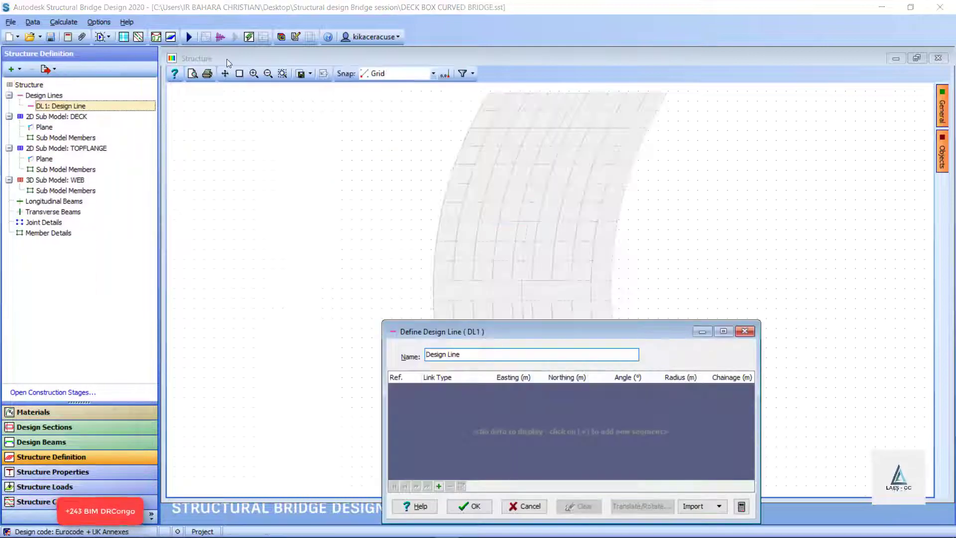
Draw an 18 m straight segment with grid snap along the deck's lower end, from 176, 130 to 194, 130, and accept the design line
scroll(441, 142, "down", 3)
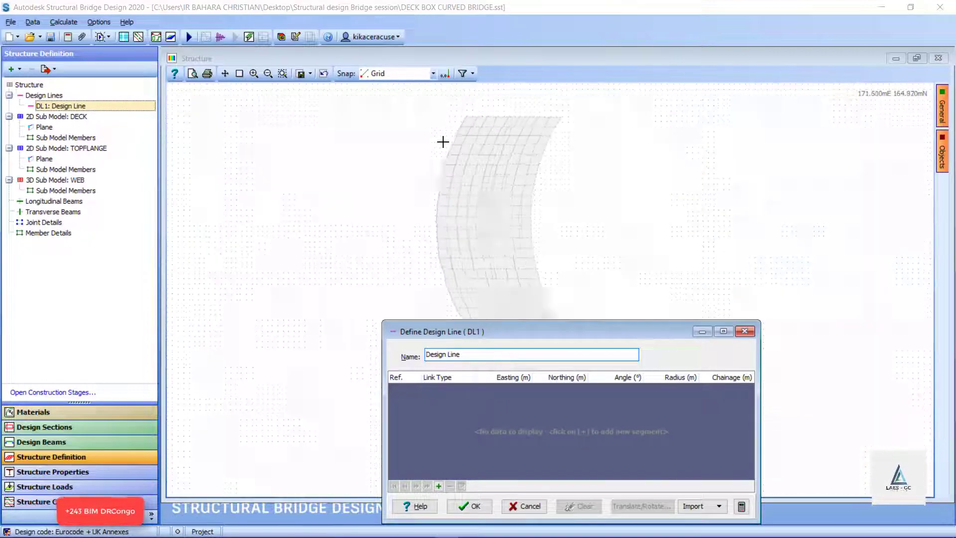
scroll(443, 142, "down", 5)
scroll(504, 227, "up", 3)
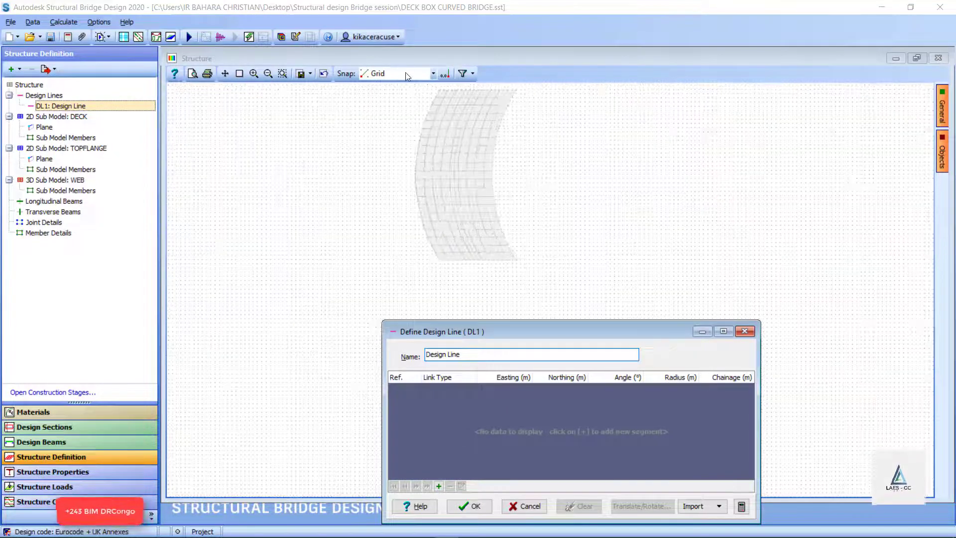
left_click(433, 74)
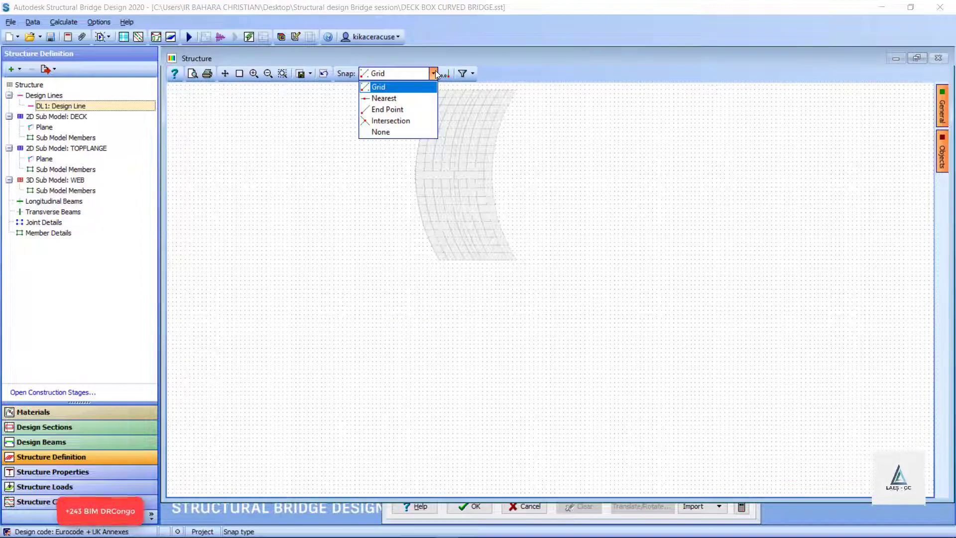
left_click(436, 71)
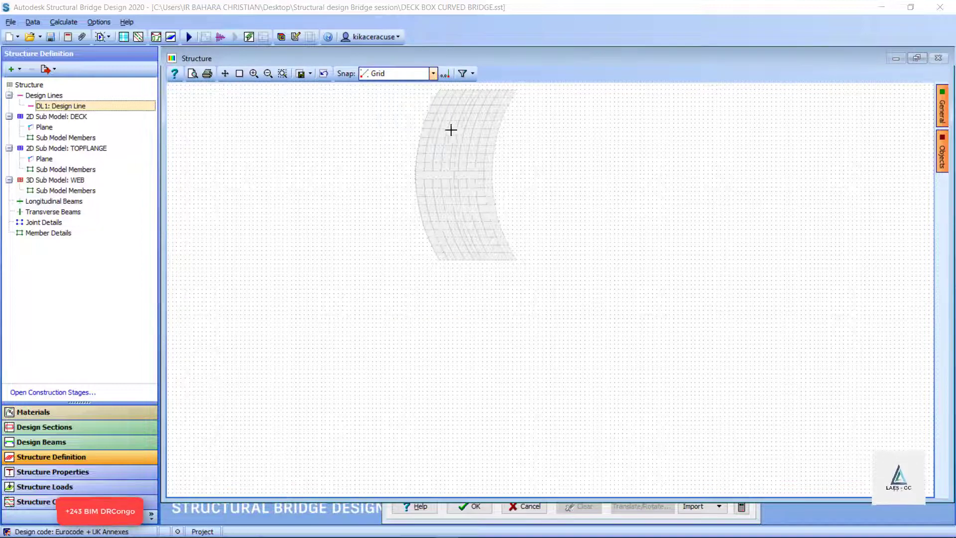
scroll(446, 246, "up", 4)
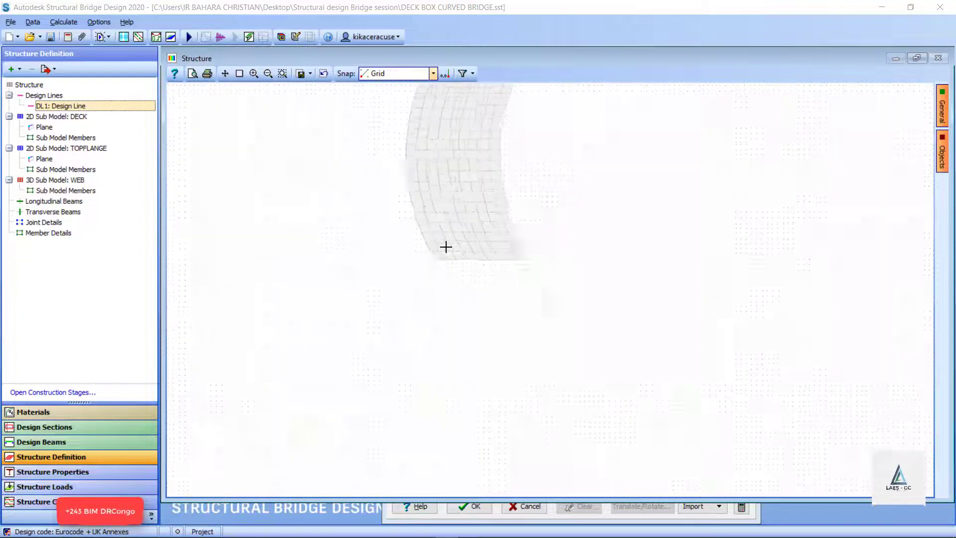
left_click(430, 269)
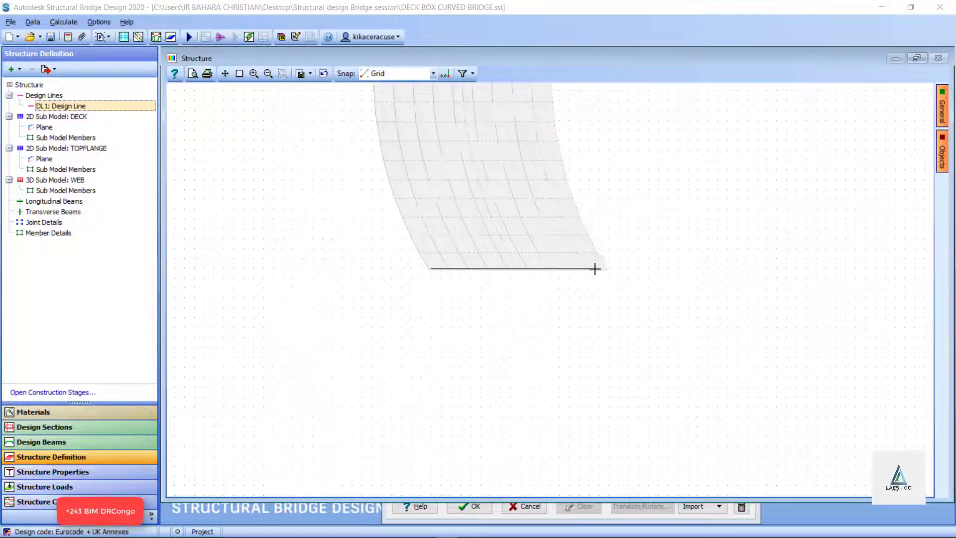
left_click(608, 269)
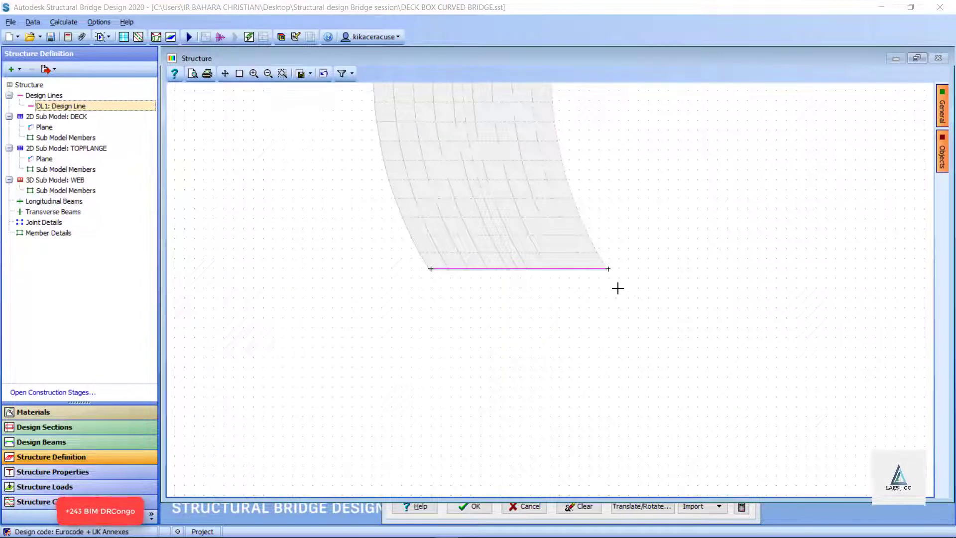
scroll(518, 435, "down", 3)
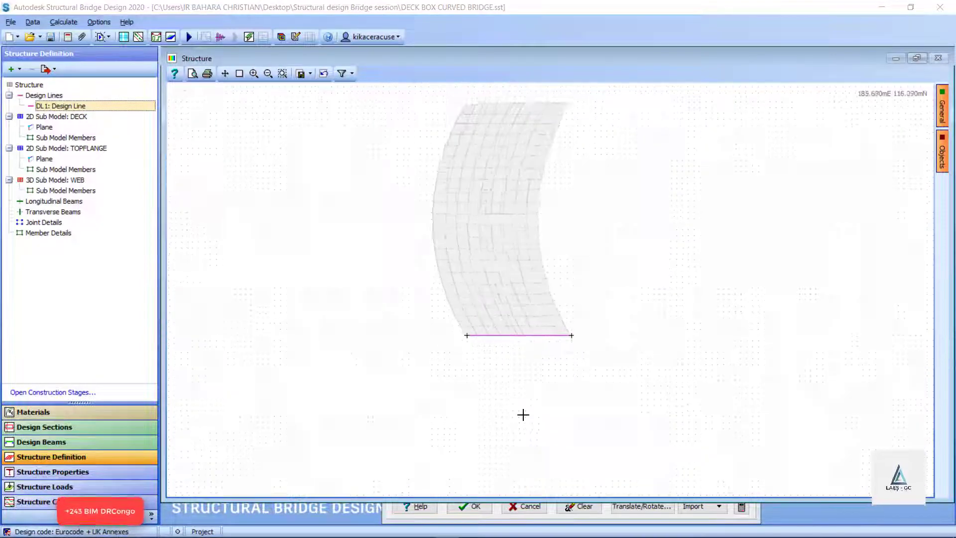
scroll(466, 157, "up", 1)
scroll(467, 157, "up", 1)
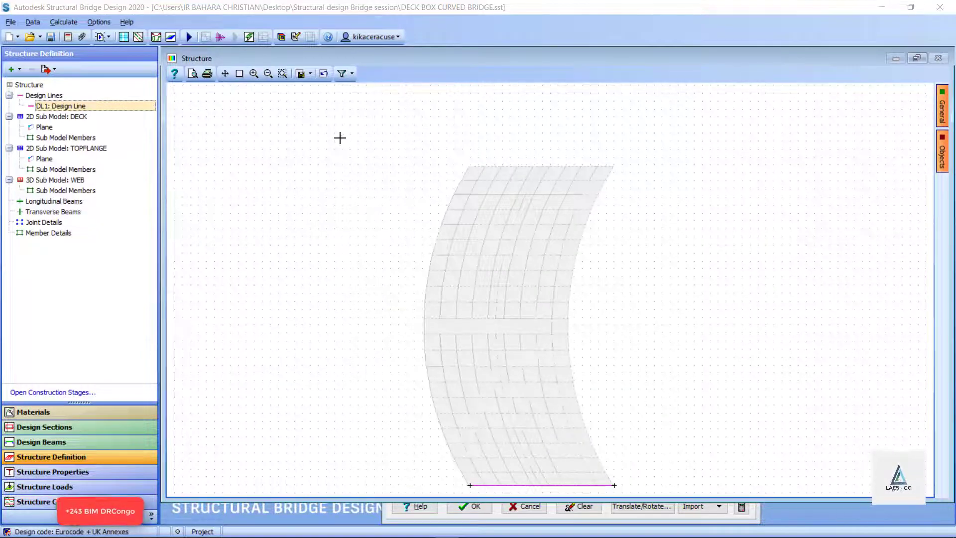
scroll(437, 166, "down", 2)
scroll(534, 376, "up", 1)
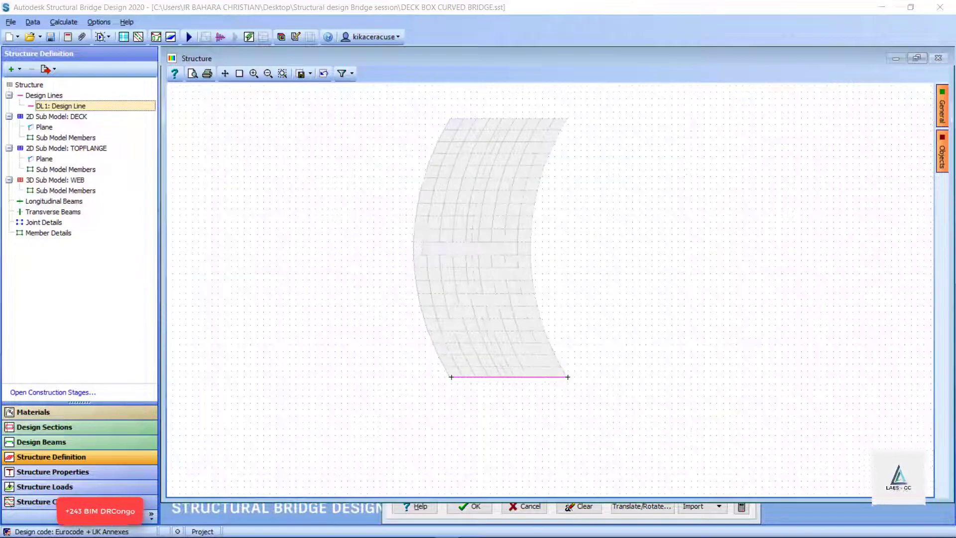
left_click(474, 513)
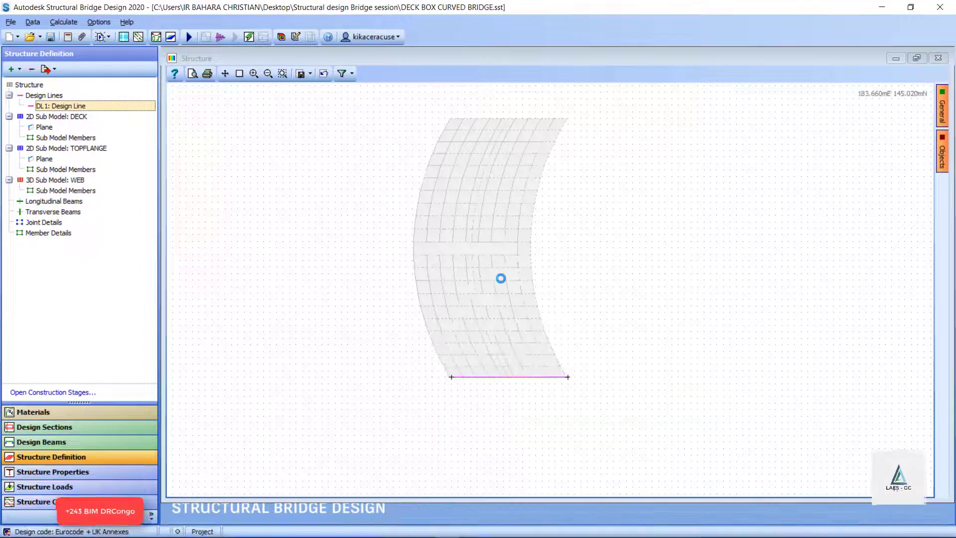
double_click(66, 105)
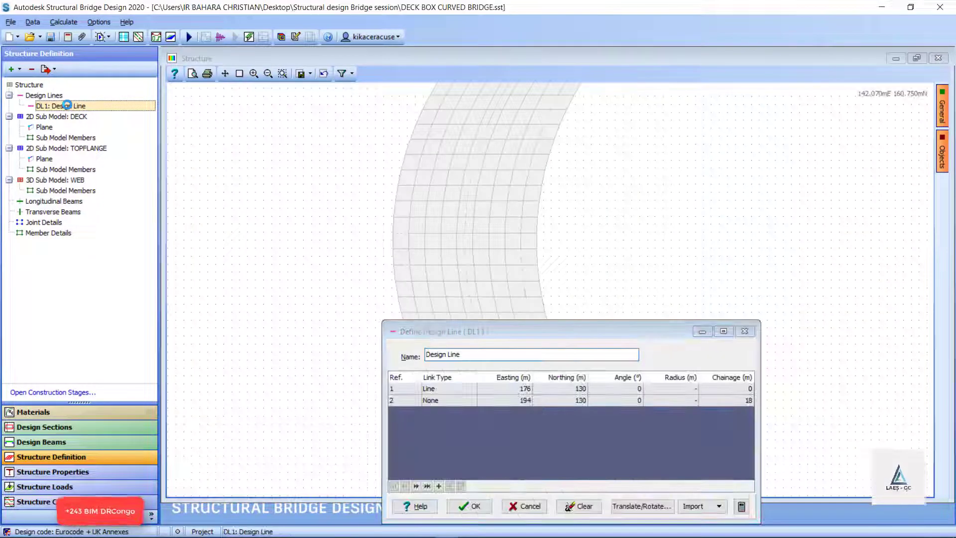
scroll(374, 202, "down", 3)
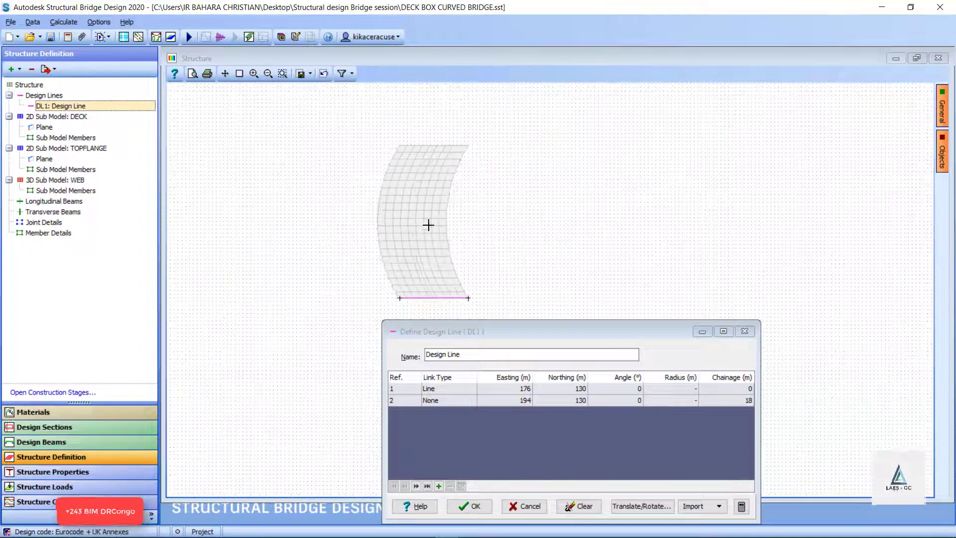
scroll(451, 298, "up", 2)
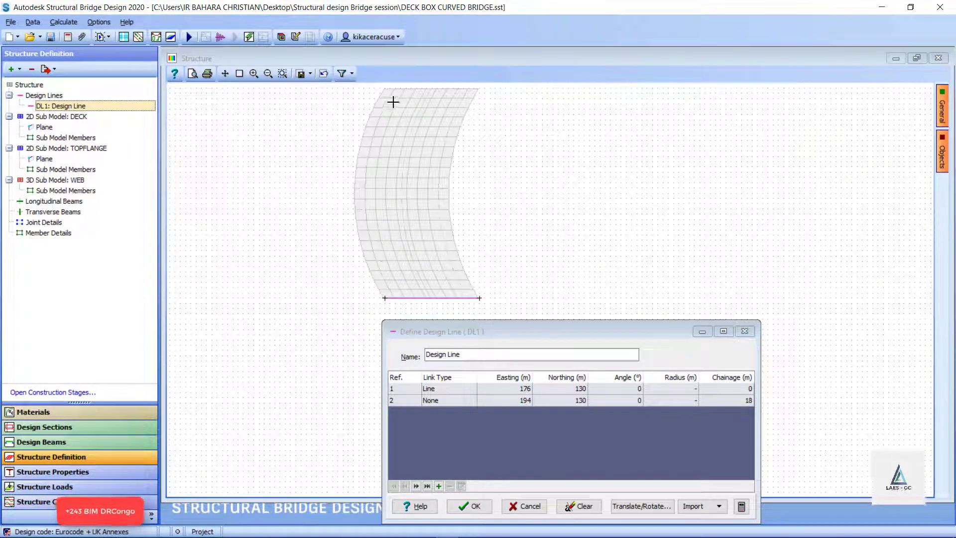
left_click(412, 86)
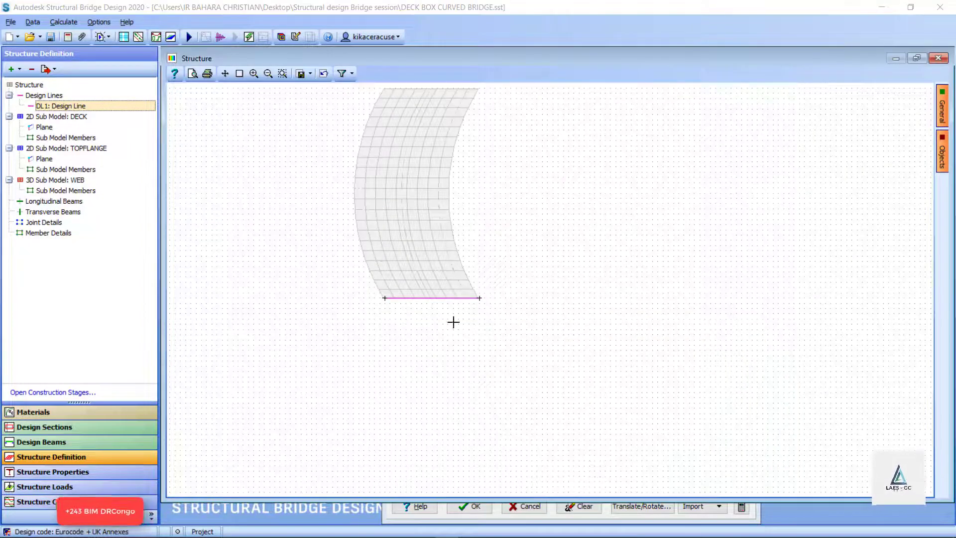
left_click(536, 523)
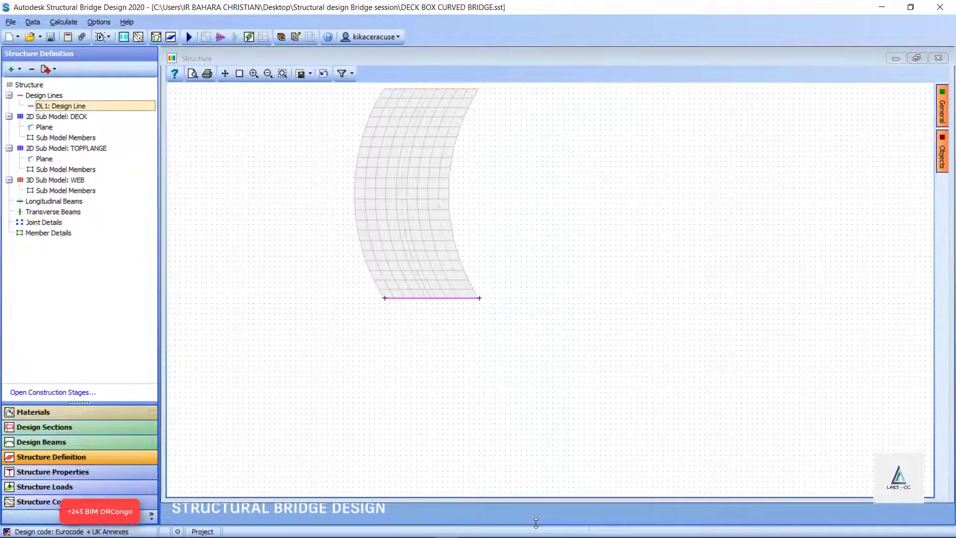
Reopen the design line and clear its straight segment
left_click(60, 116)
left_click(62, 107)
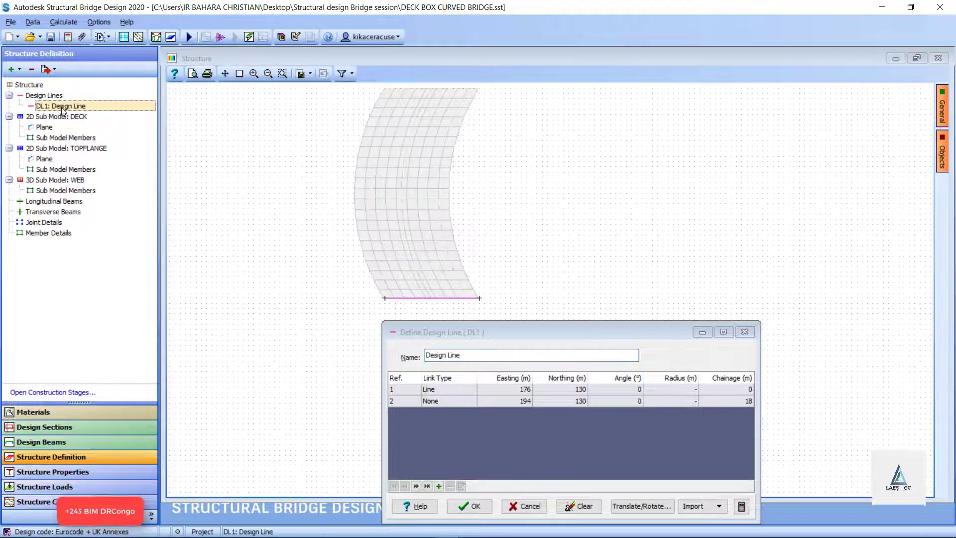
left_click(595, 511)
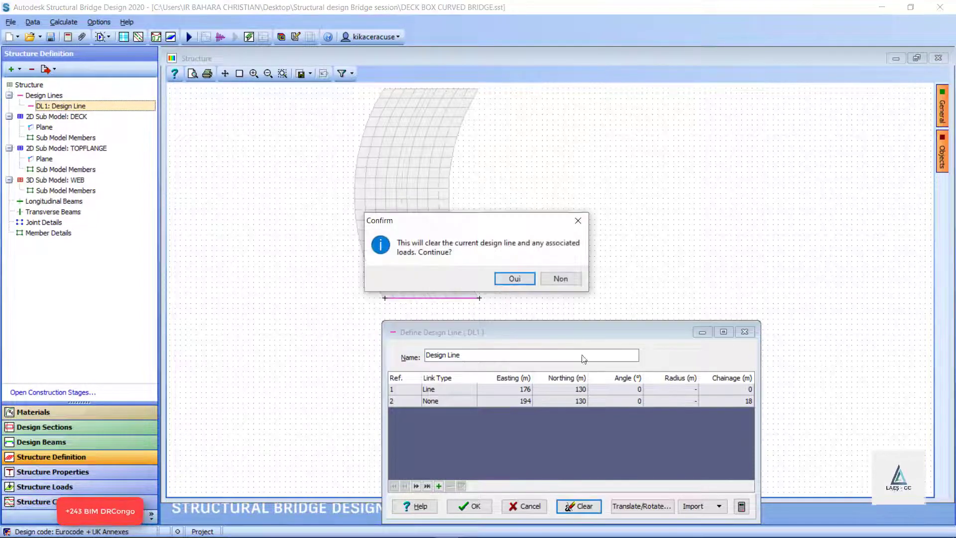
left_click(515, 279)
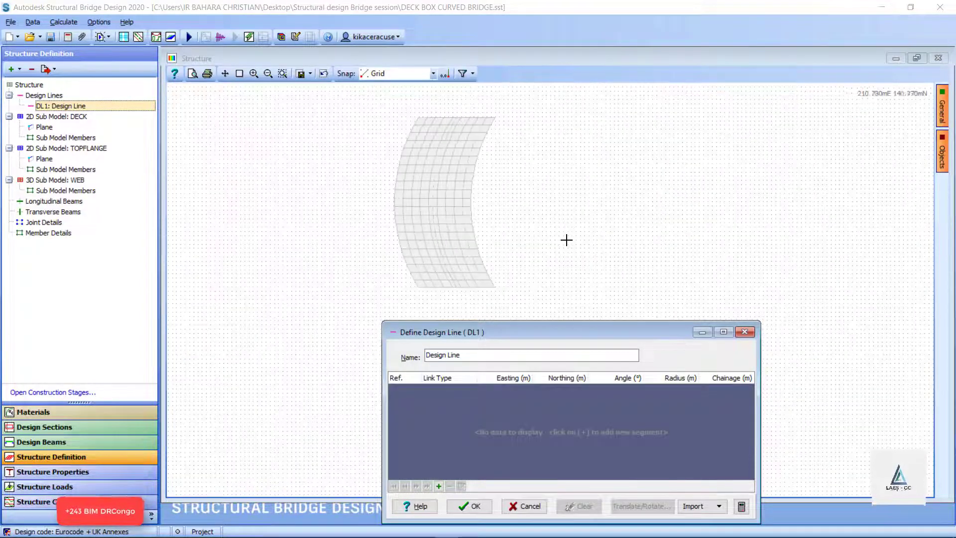
Define an arc segment by 3 points on curve along the middle of the curved deck, from 184, 170 to 185, 130 with a radius of about 39.2 m
scroll(491, 185, "up", 1)
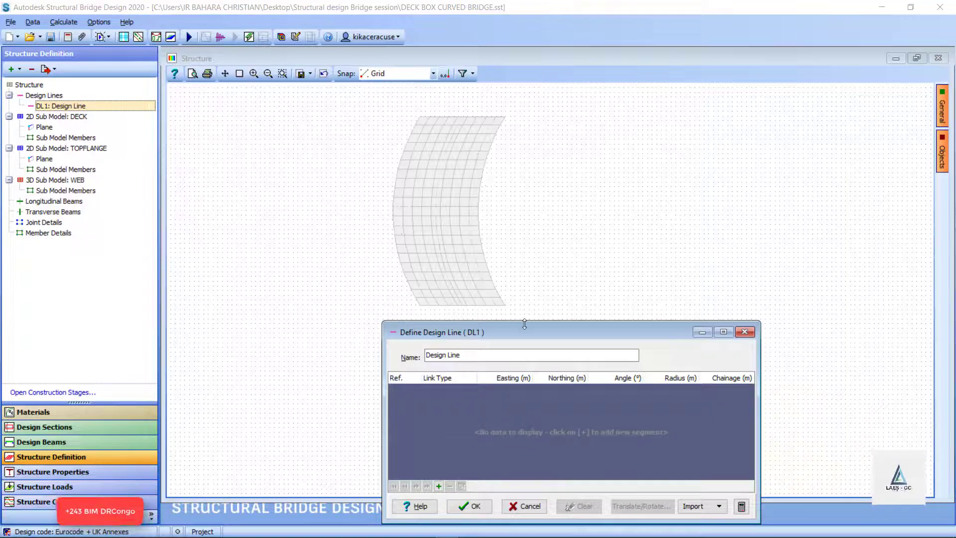
left_click_drag(524, 341, 713, 155)
scroll(515, 146, "up", 2)
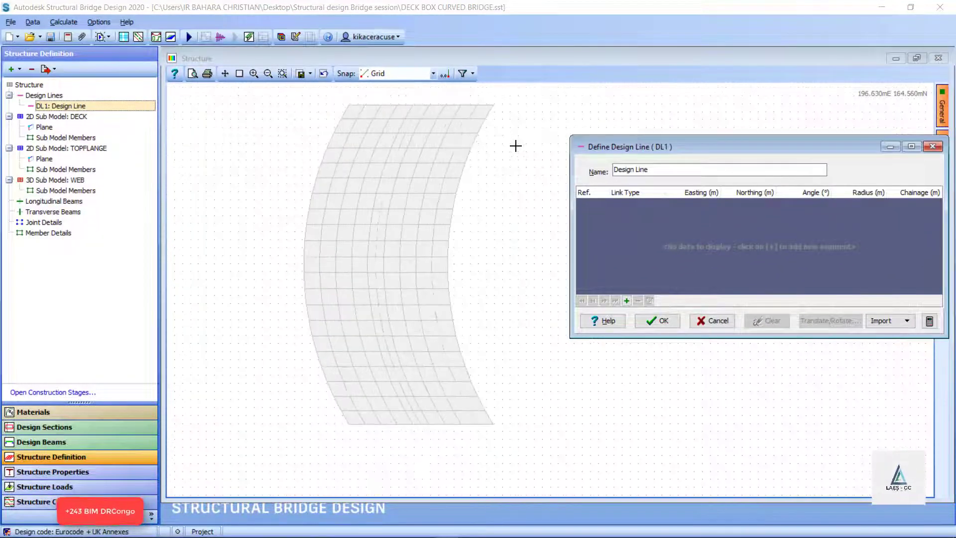
left_click(626, 301)
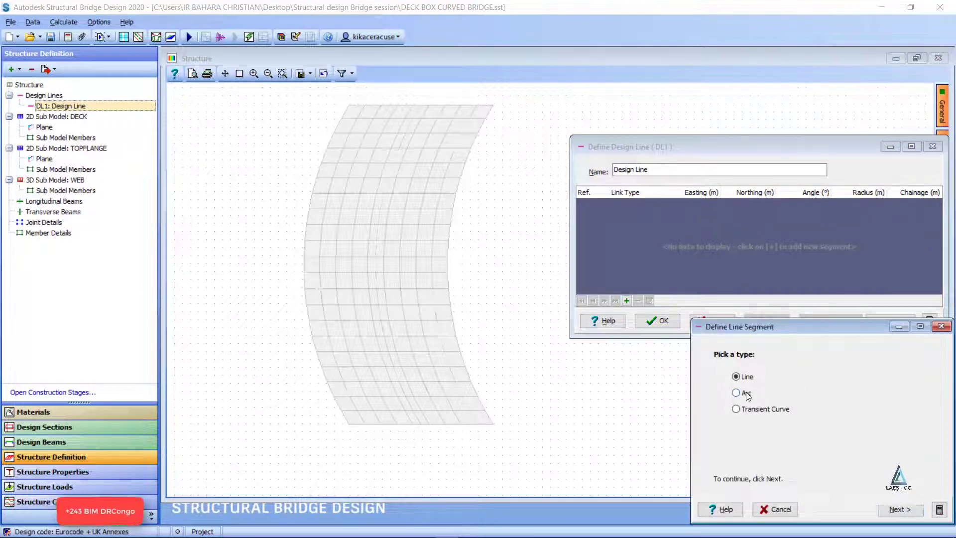
left_click(902, 510)
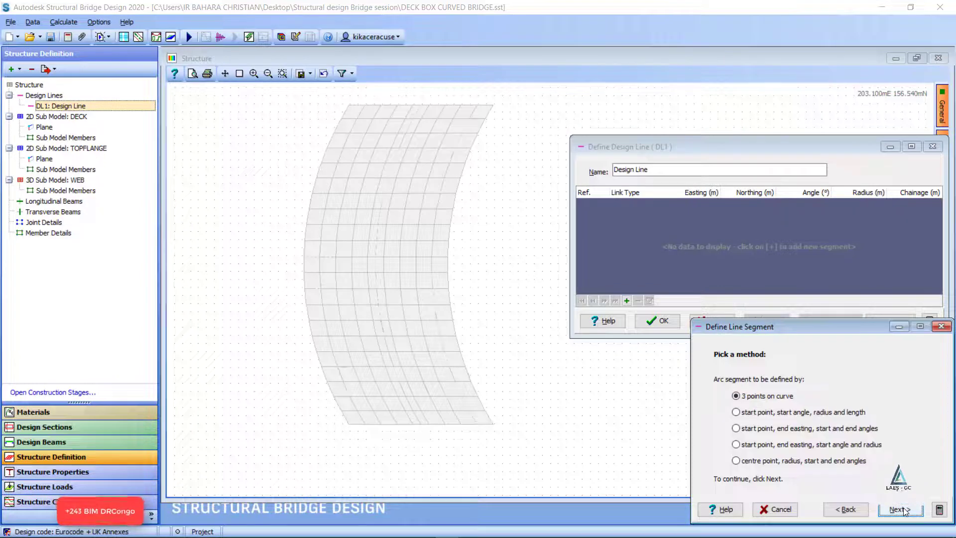
left_click(903, 509)
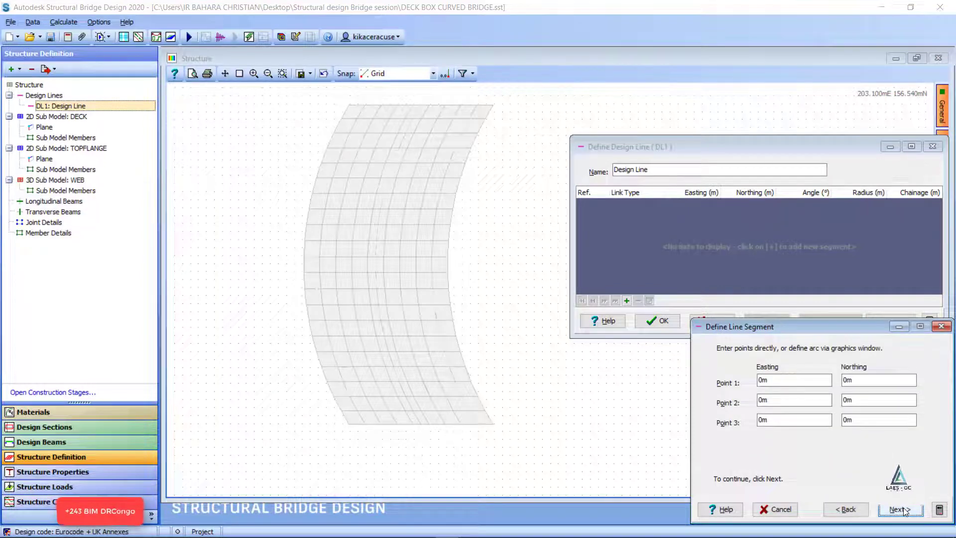
left_click(411, 106)
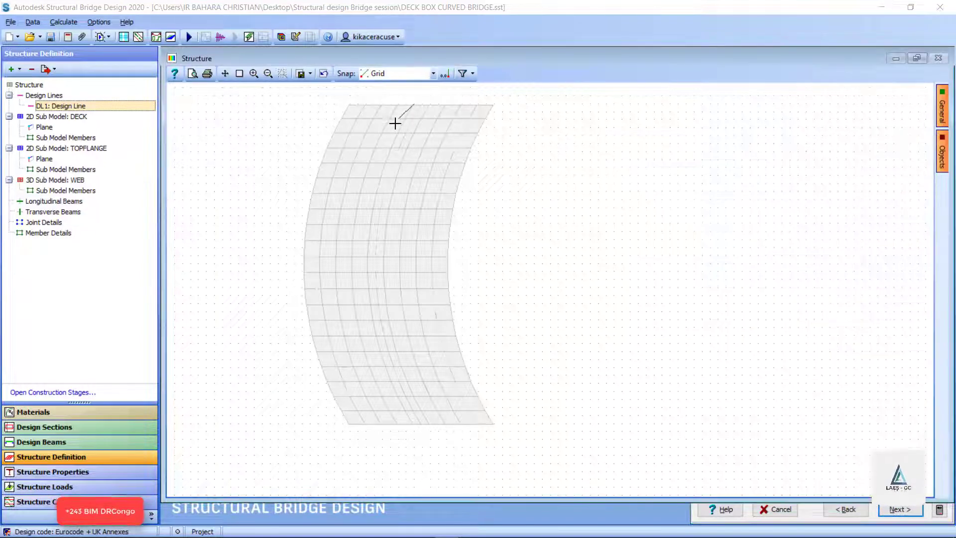
left_click(376, 254)
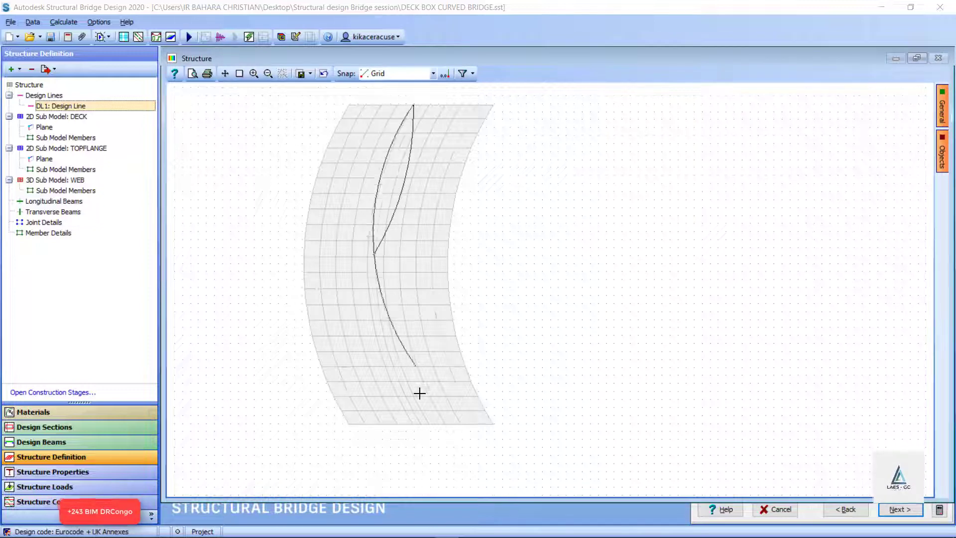
left_click(420, 425)
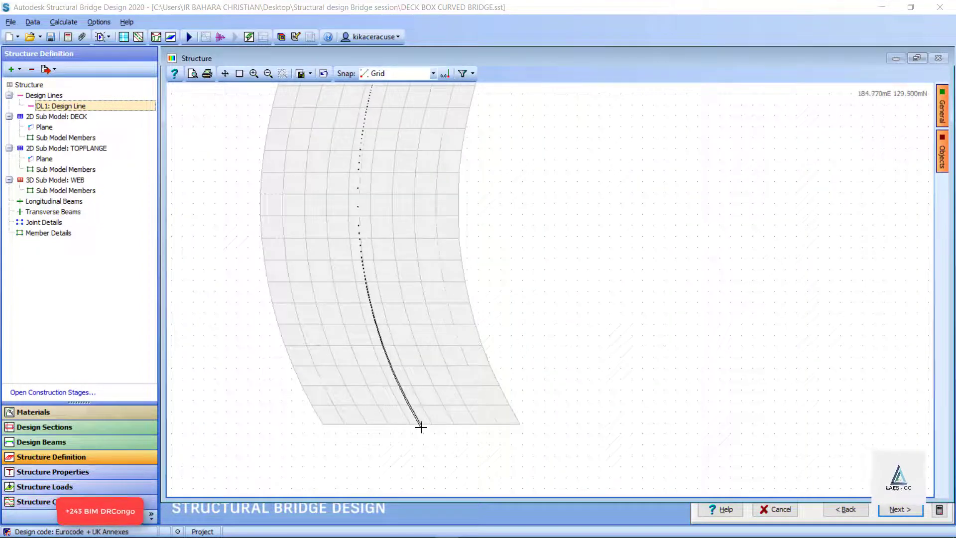
scroll(413, 322, "down", 3)
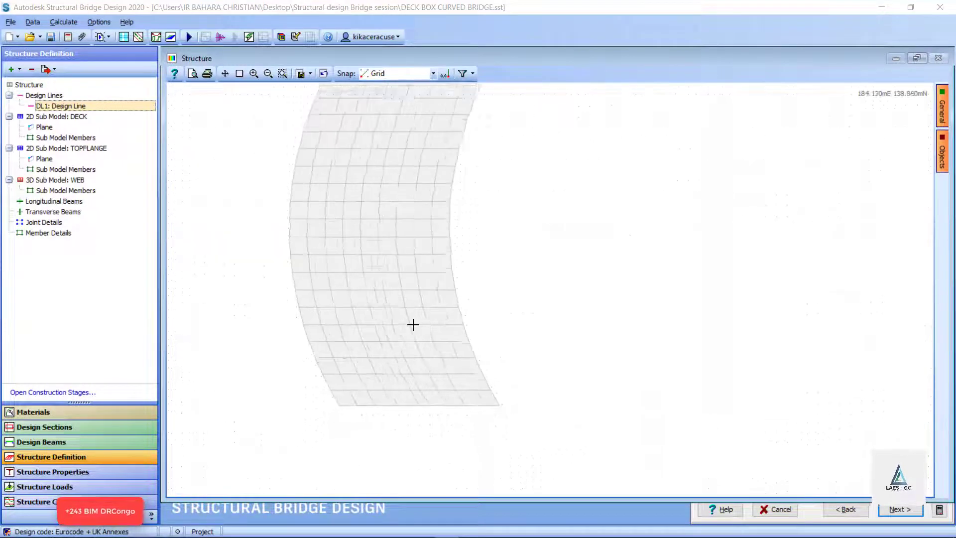
left_click(894, 510)
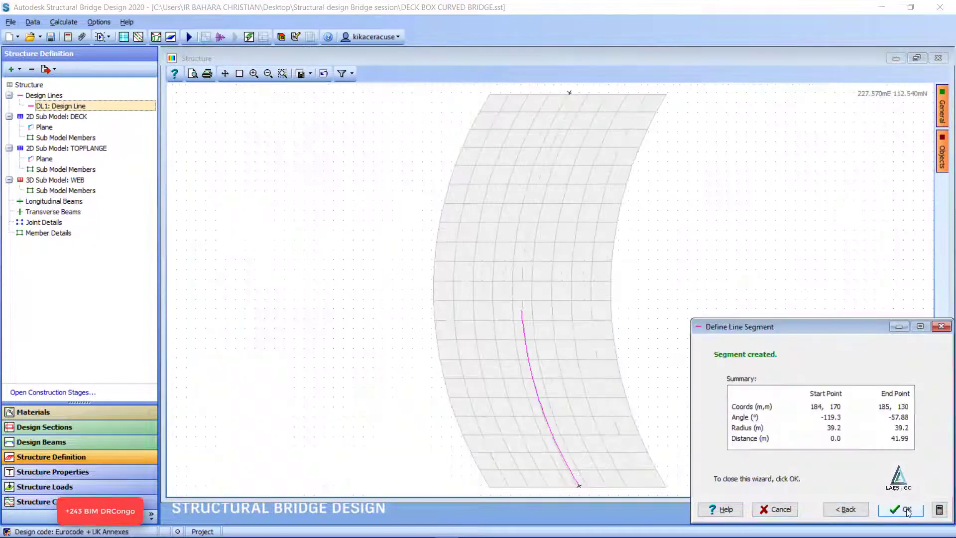
Accept the arc segment of the design line along the middle of the curved deck
left_click(907, 513)
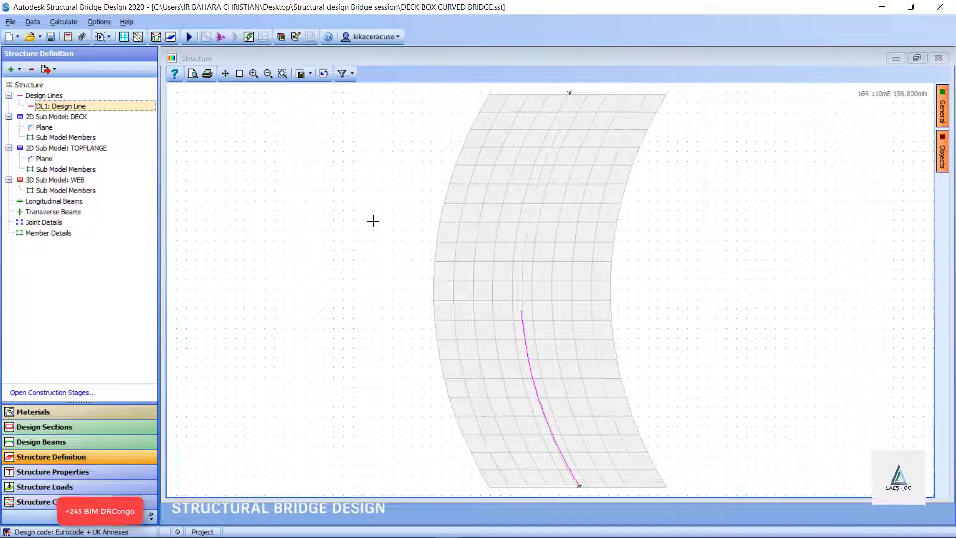
scroll(399, 221, "down", 2)
scroll(522, 411, "up", 3)
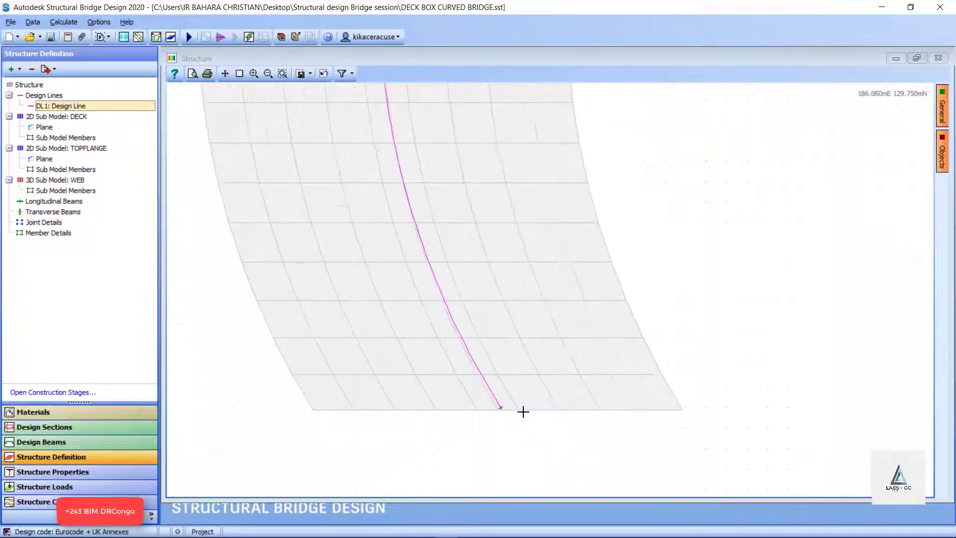
Toggle the Finite Elements display in the plan view and check both ends of the design line against the deck mesh
left_click(941, 153)
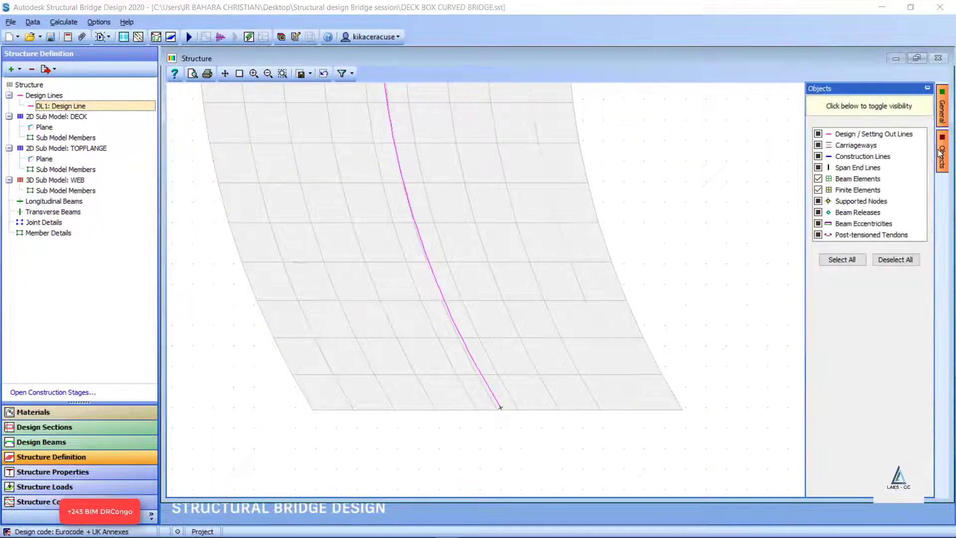
left_click(818, 190)
scroll(499, 403, "down", 4)
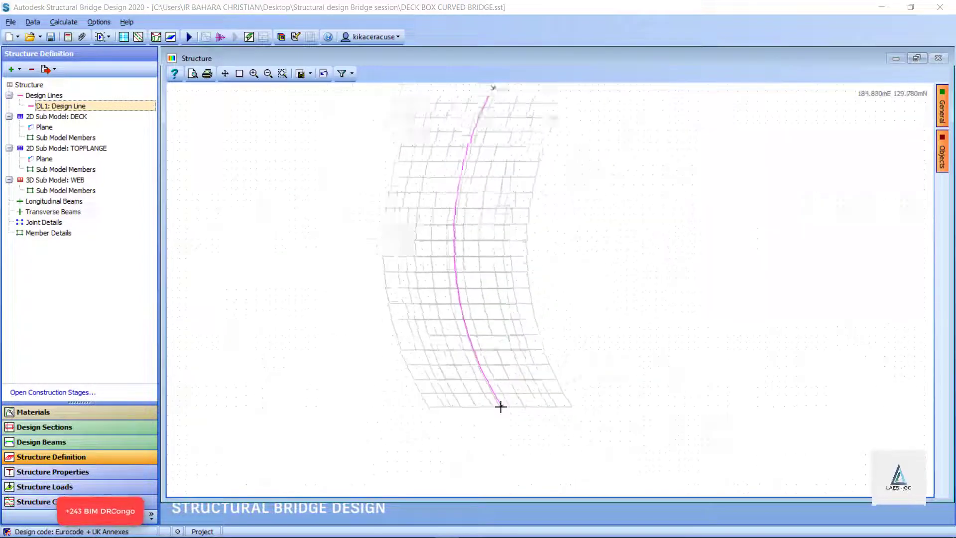
scroll(486, 142, "up", 2)
scroll(486, 142, "up", 1)
scroll(487, 140, "down", 2)
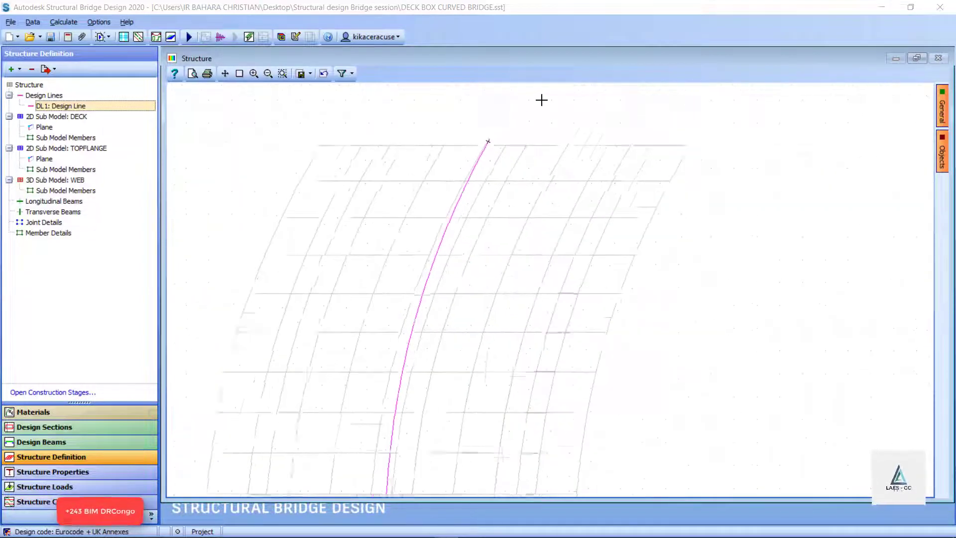
scroll(597, 114, "down", 3)
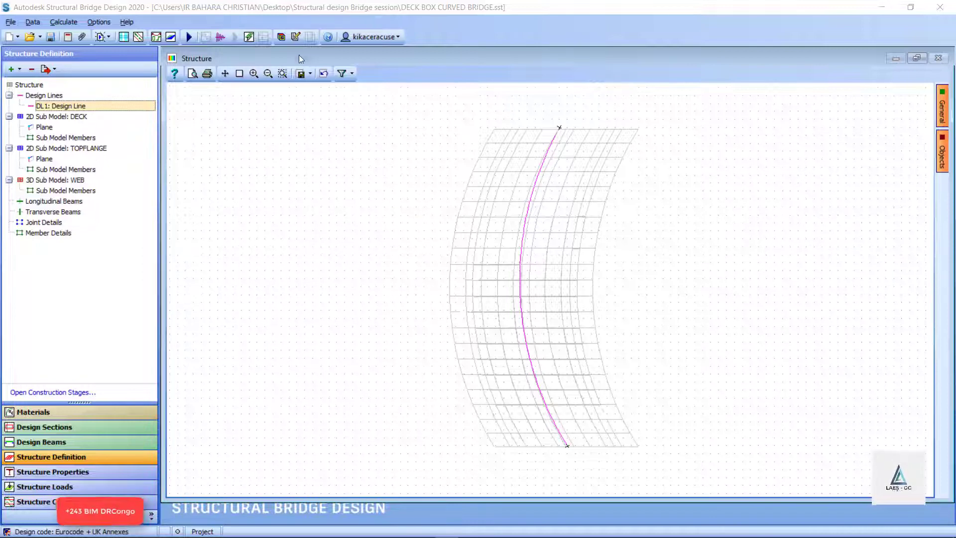
Accept the definition of design line DL1 with its arc segment
left_click(19, 67)
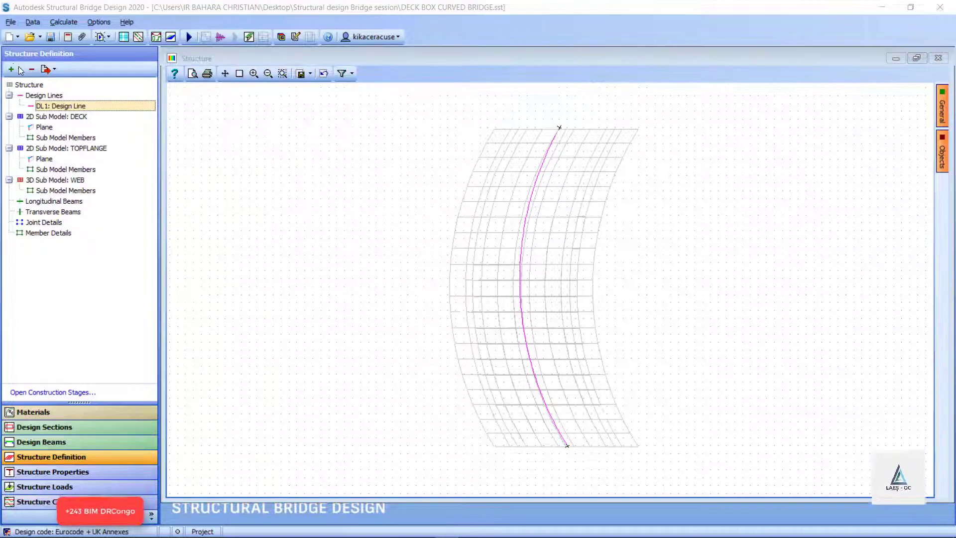
left_click(20, 70)
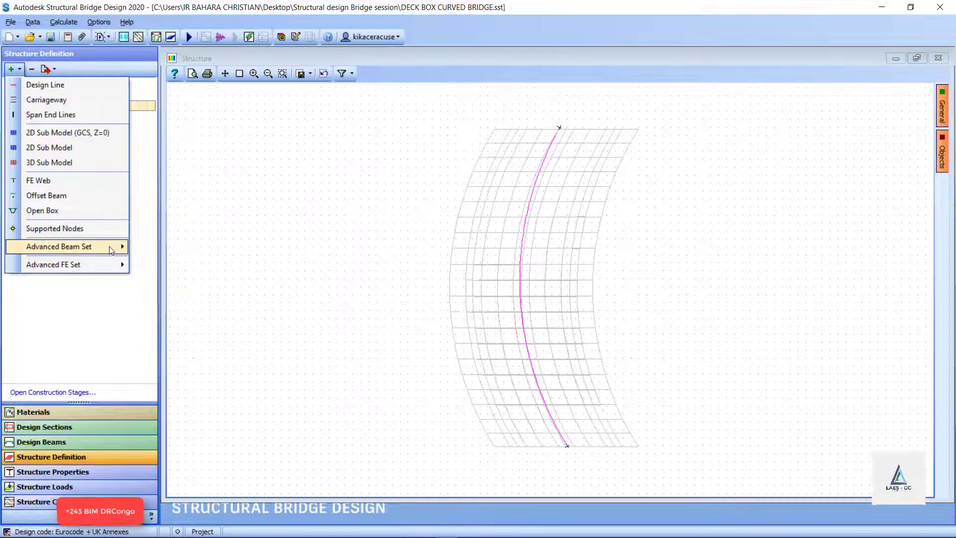
left_click(70, 106)
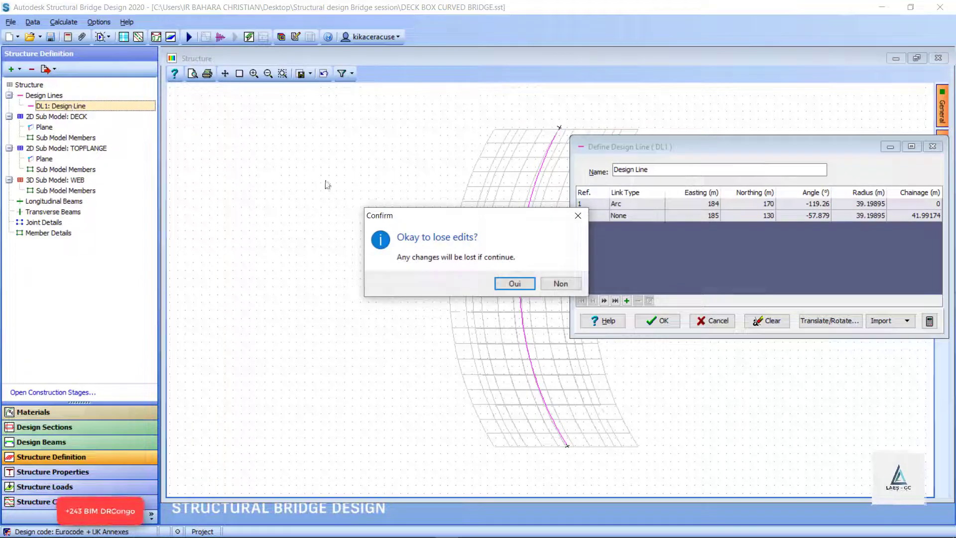
left_click(572, 221)
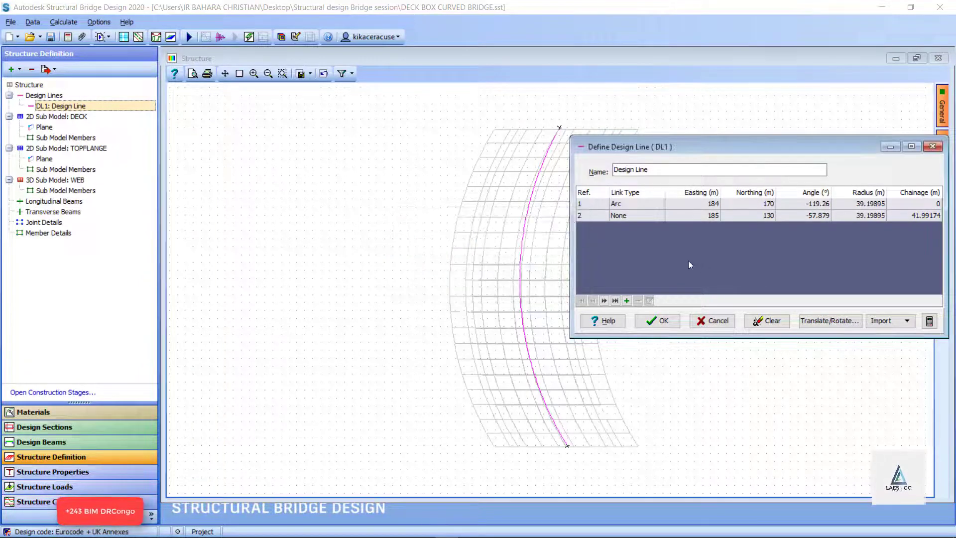
left_click(662, 320)
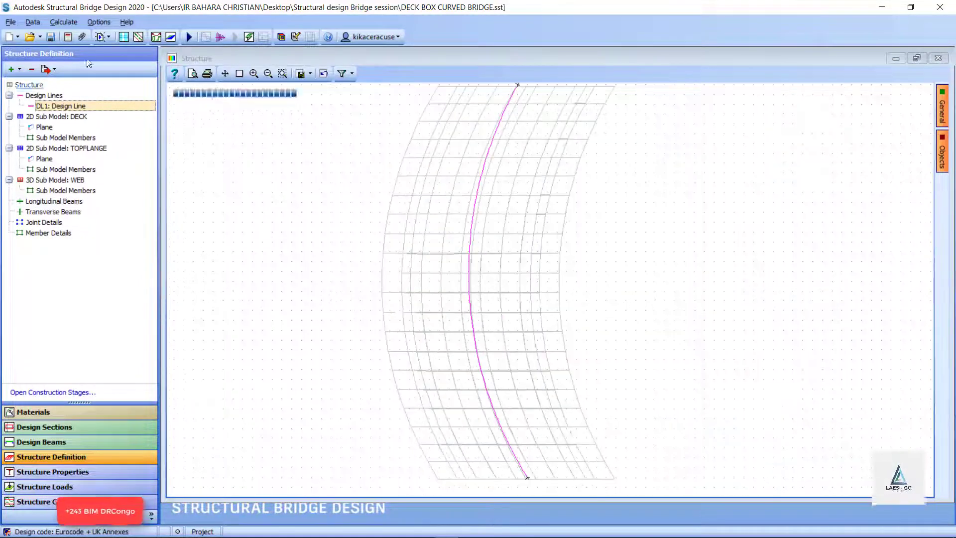
Add a carriageway to the structure definition and base it on DL1: Design Line
left_click(19, 70)
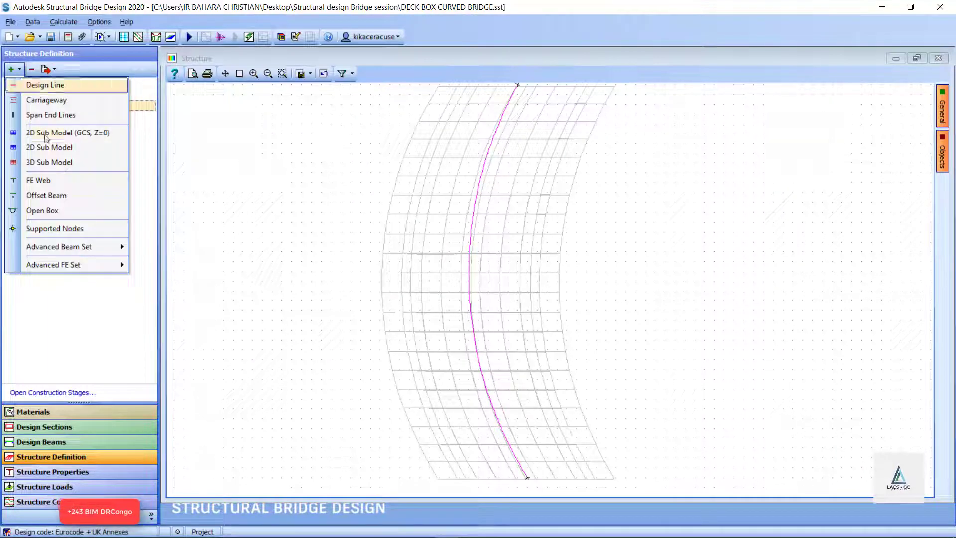
left_click(66, 100)
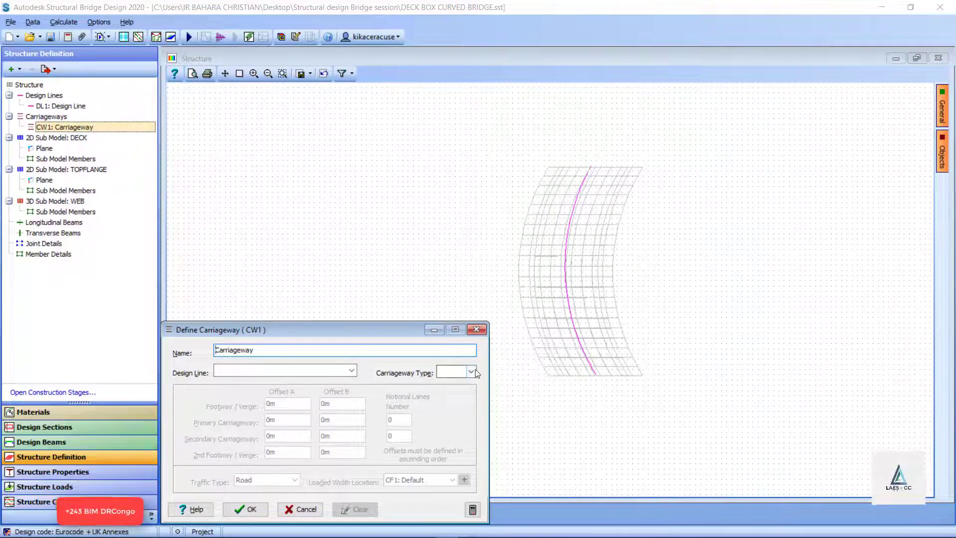
left_click(352, 370)
left_click(296, 381)
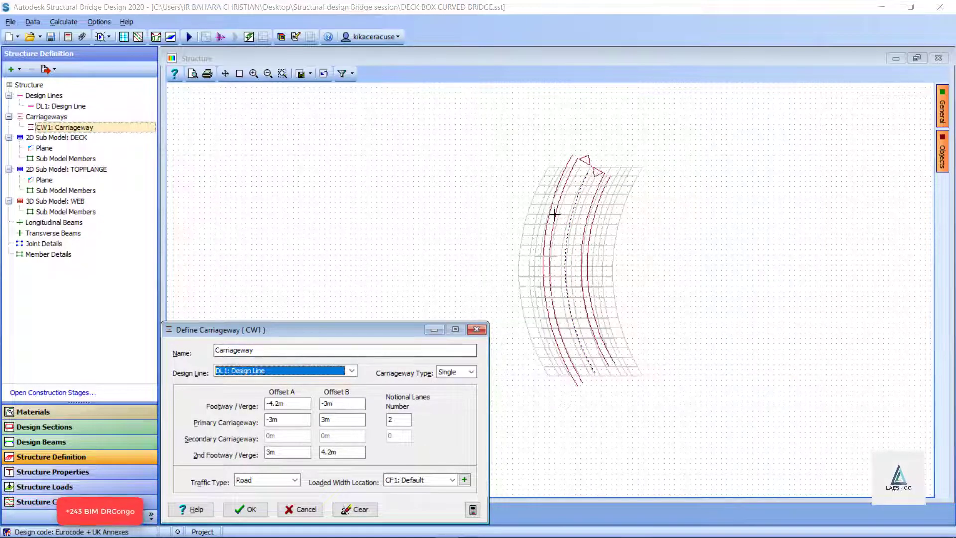
scroll(602, 245, "up", 3)
scroll(609, 169, "up", 1)
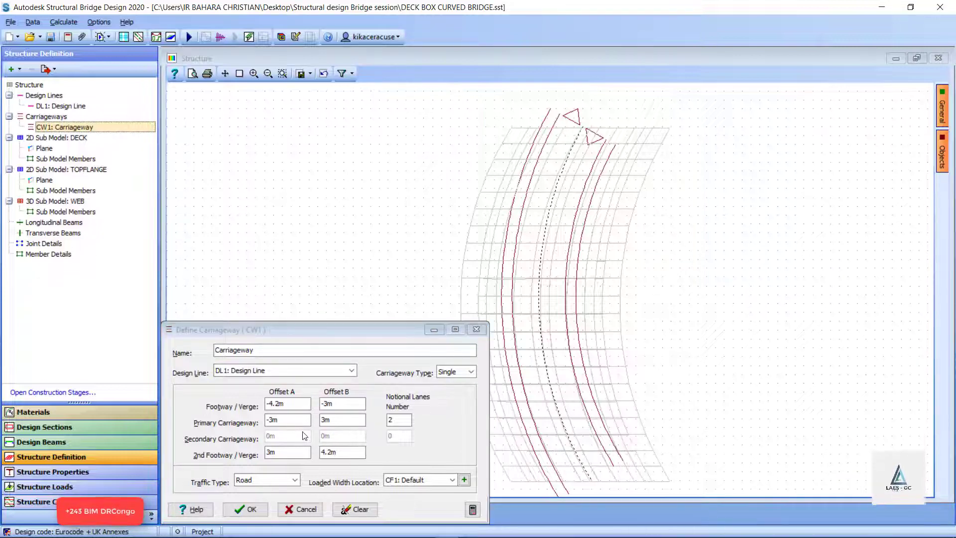
Set the footway/verge offsets to -5 m and -0.65 m and the primary carriageway offsets to -3.65 m and 3.65 m
left_click(294, 407)
key("BackSpace")
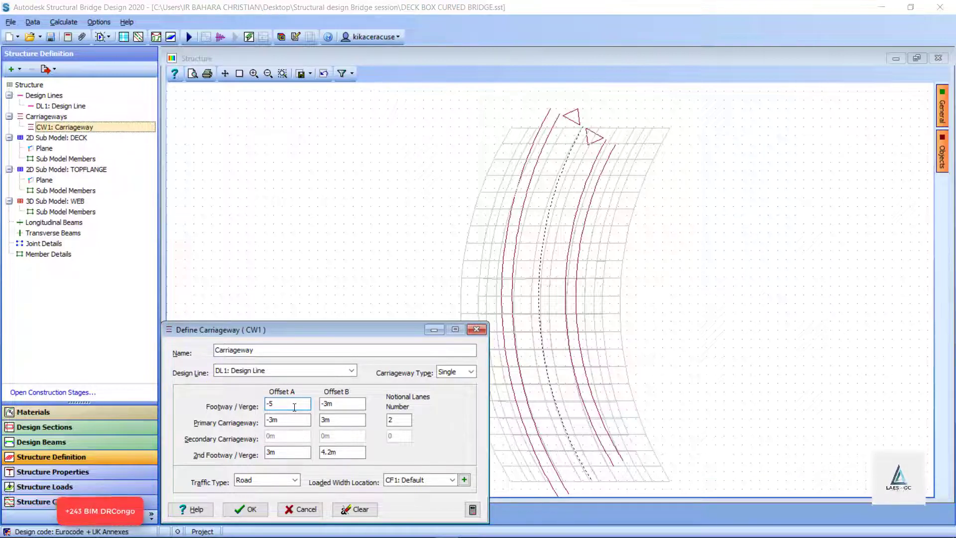
left_click(344, 408)
key("BackSpace")
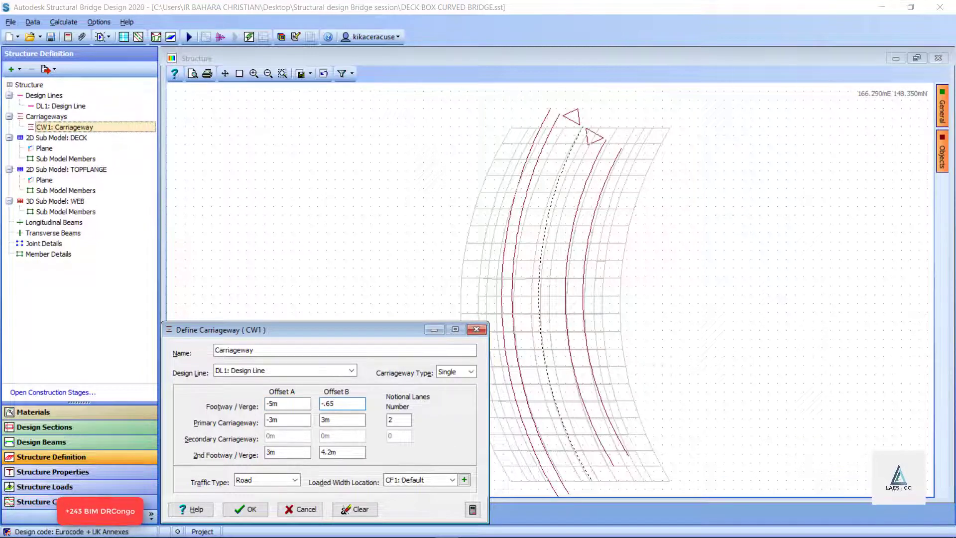
left_click(295, 421)
key("BackSpace")
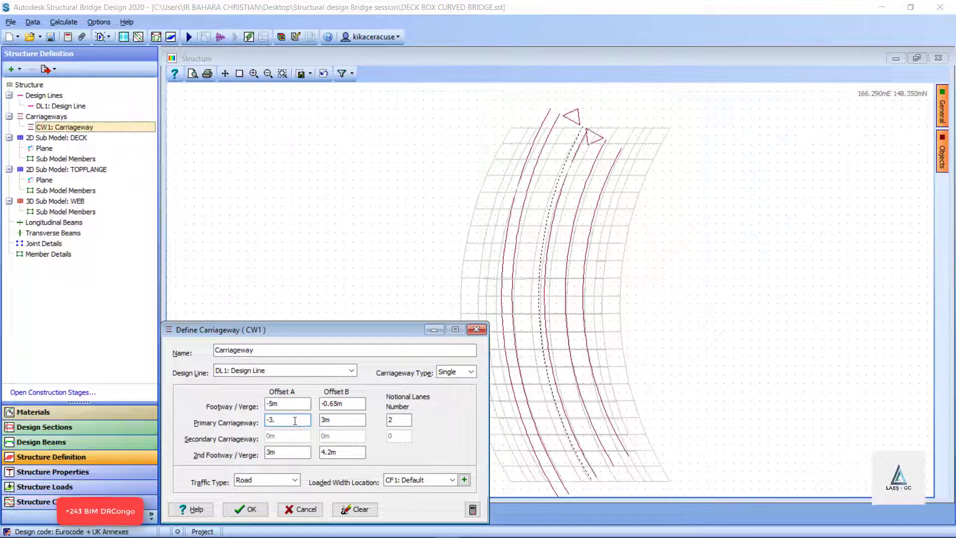
left_click(339, 418)
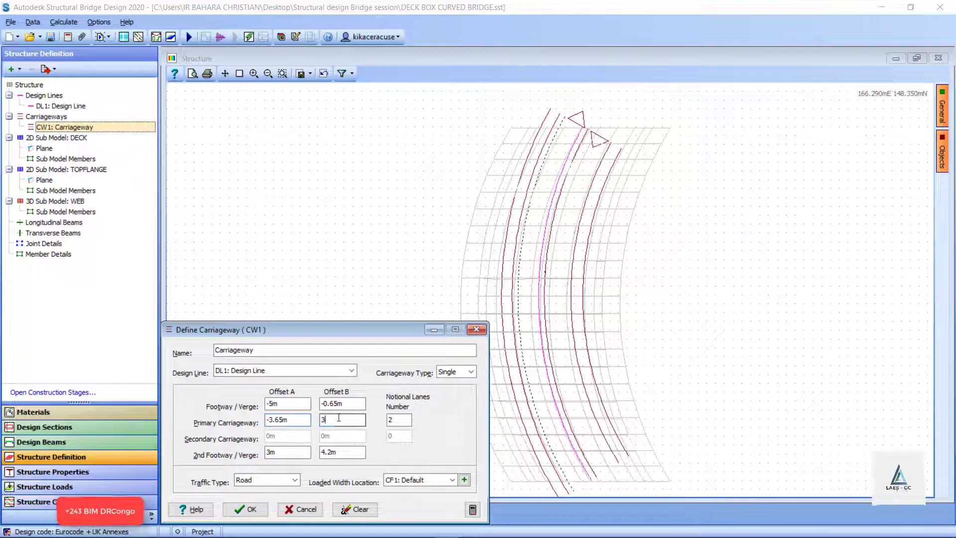
key("BackSpace")
Set the second footway/verge offsets of the carriageway to 3.65 m and 5 m
left_click(290, 449)
key("BackSpace")
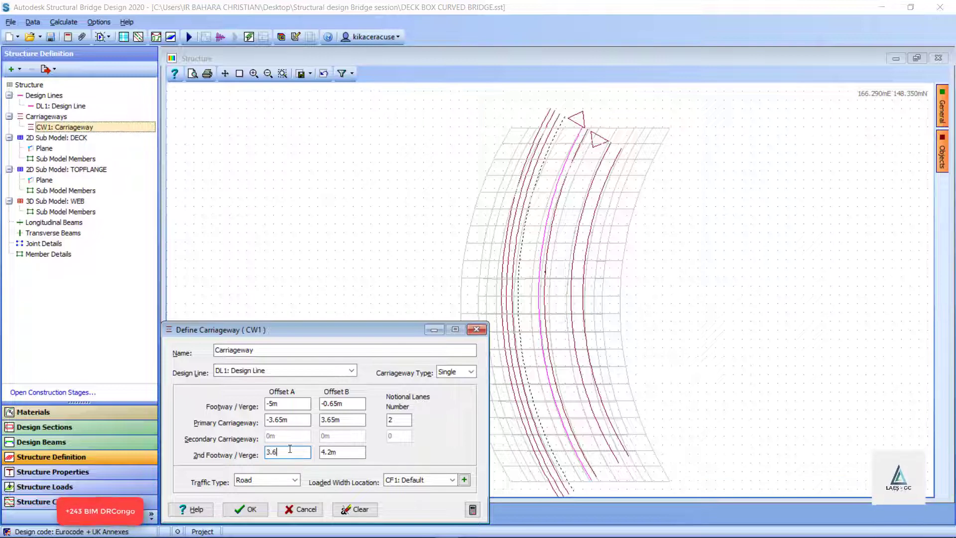
left_click(330, 451)
key("Delete")
left_click_drag(344, 452, 309, 459)
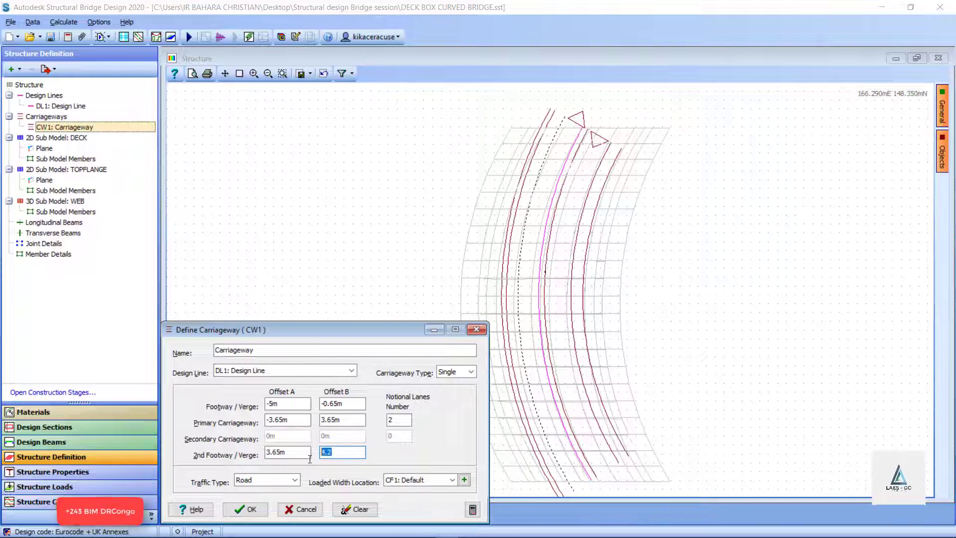
type("5")
left_click(353, 405)
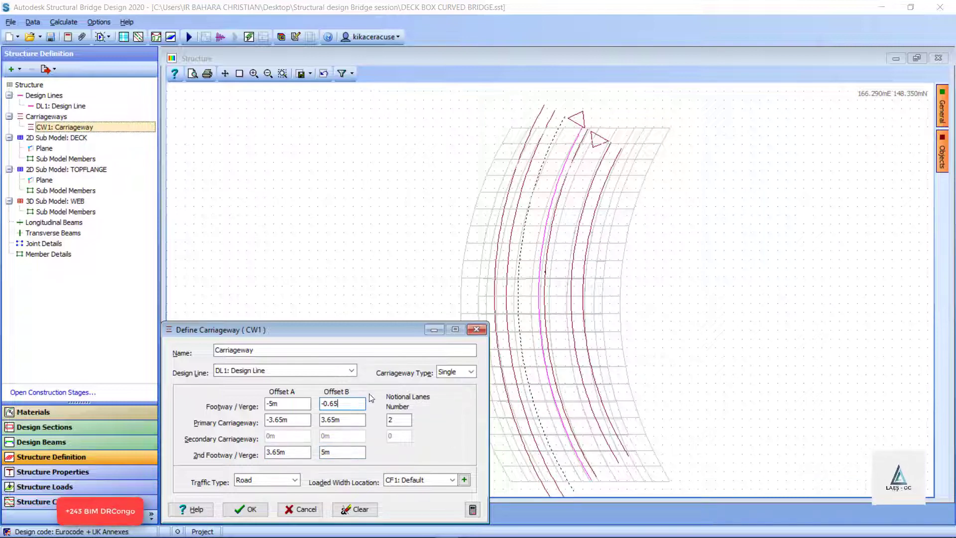
Try to accept the carriageway with traffic type Road, and discard its definition
left_click(295, 480)
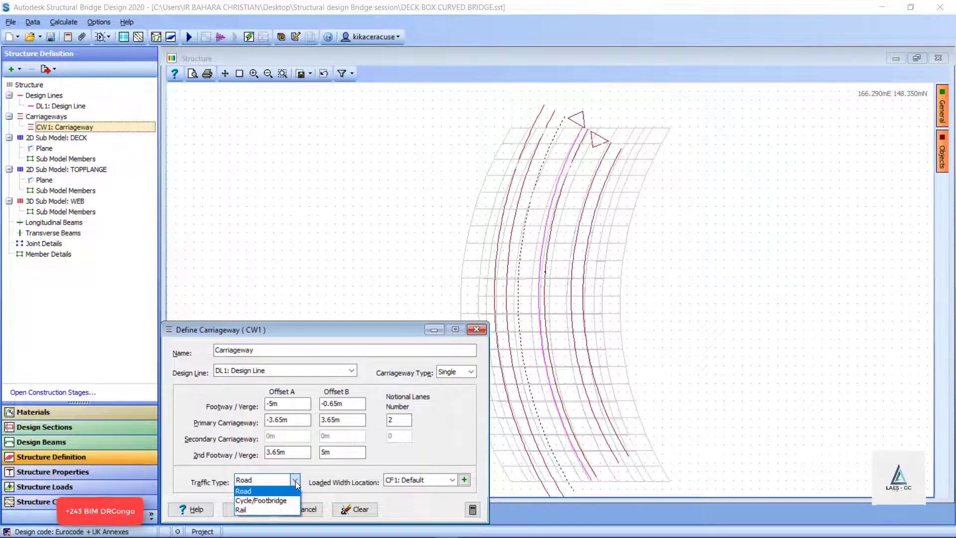
left_click(296, 481)
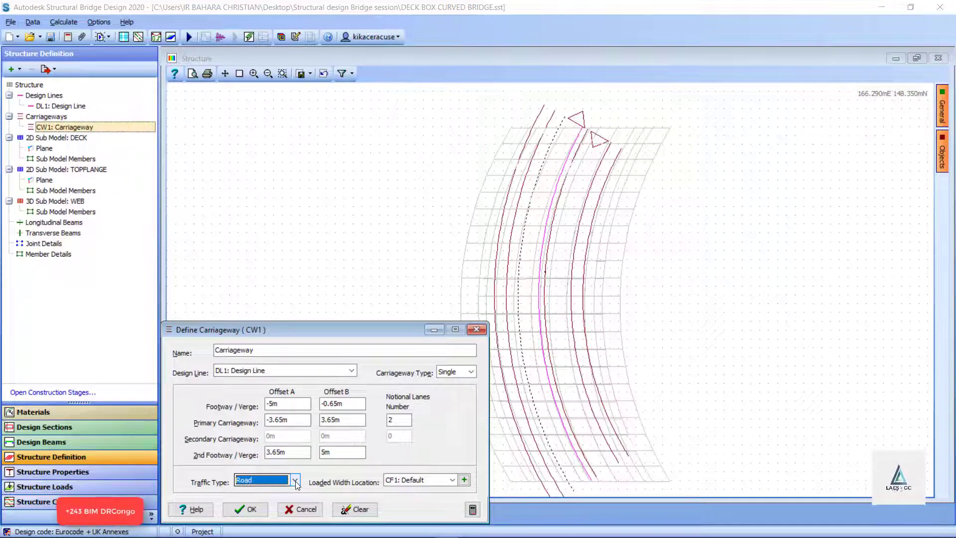
left_click(249, 510)
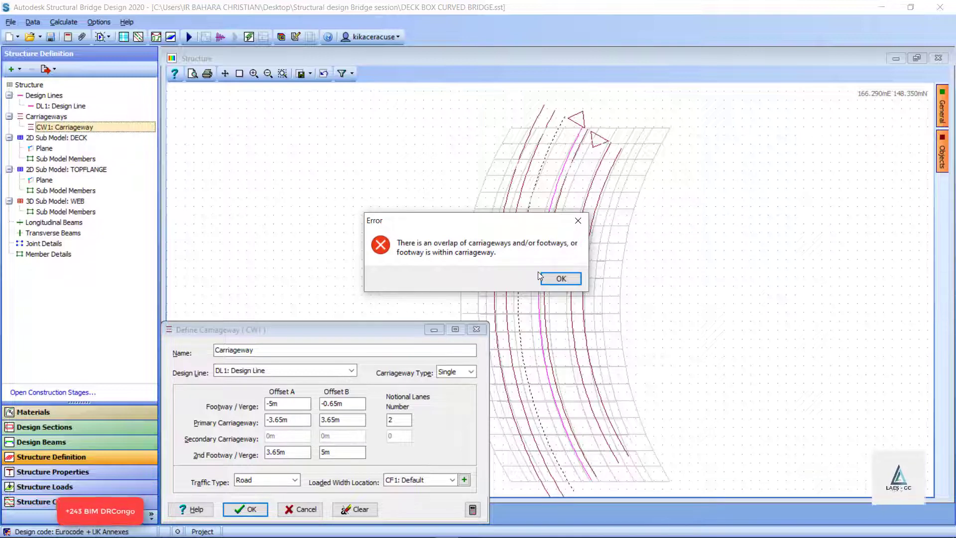
left_click(552, 279)
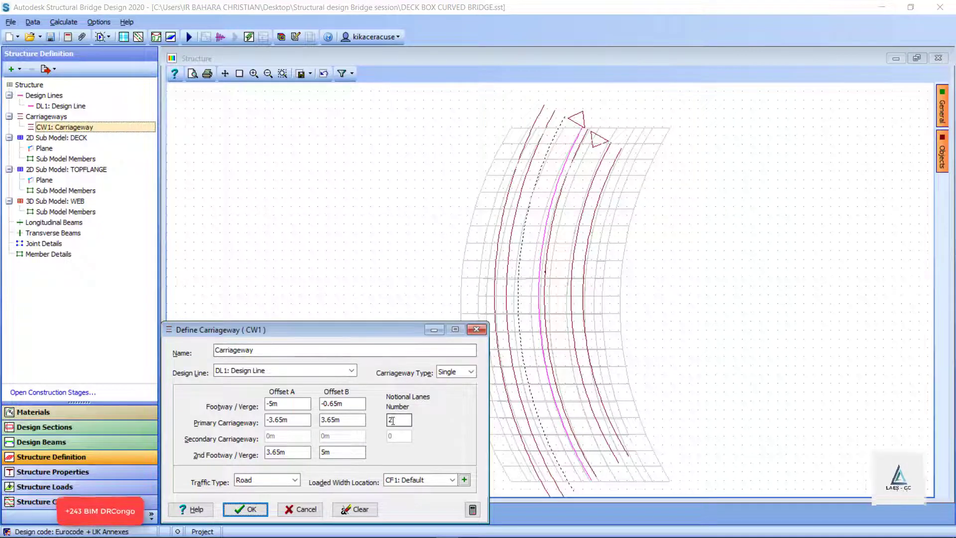
left_click(252, 510)
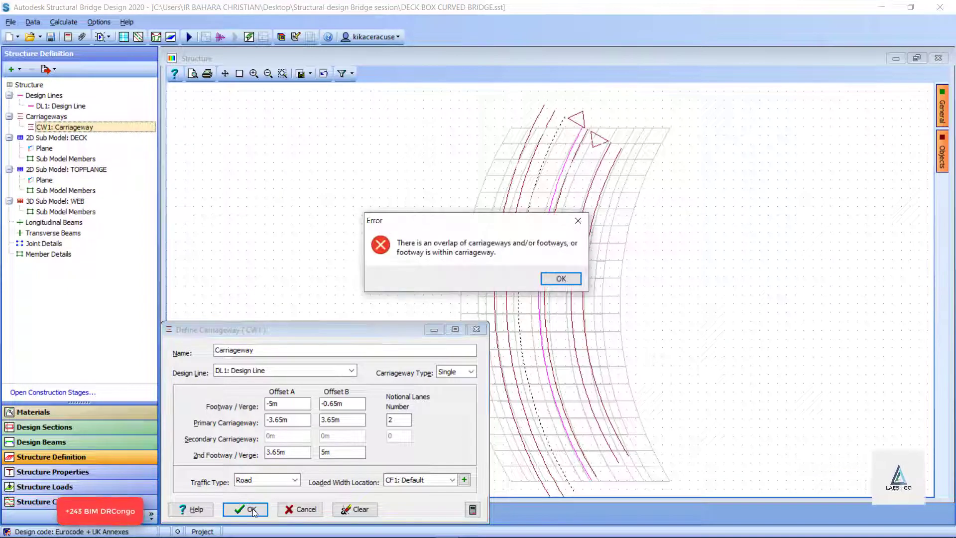
left_click(577, 222)
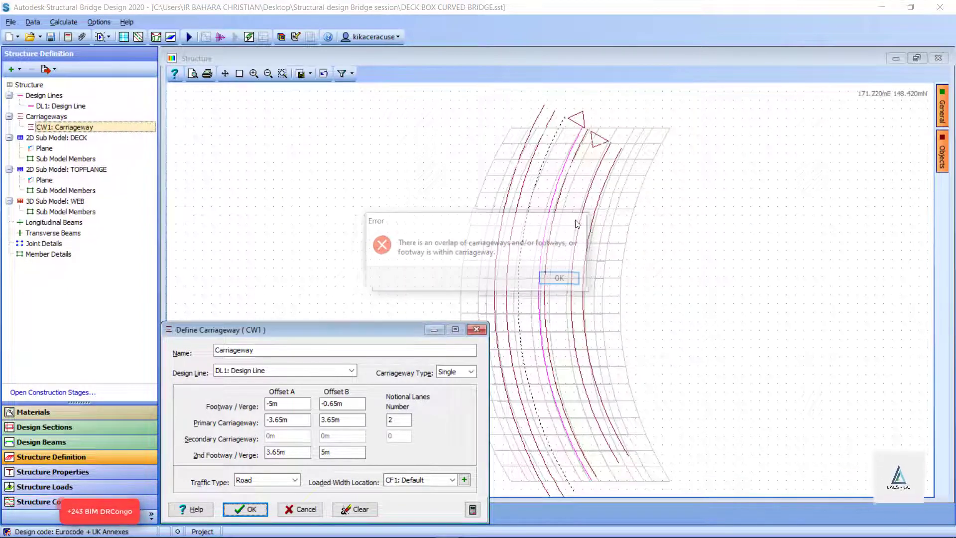
left_click(484, 329)
left_click(513, 283)
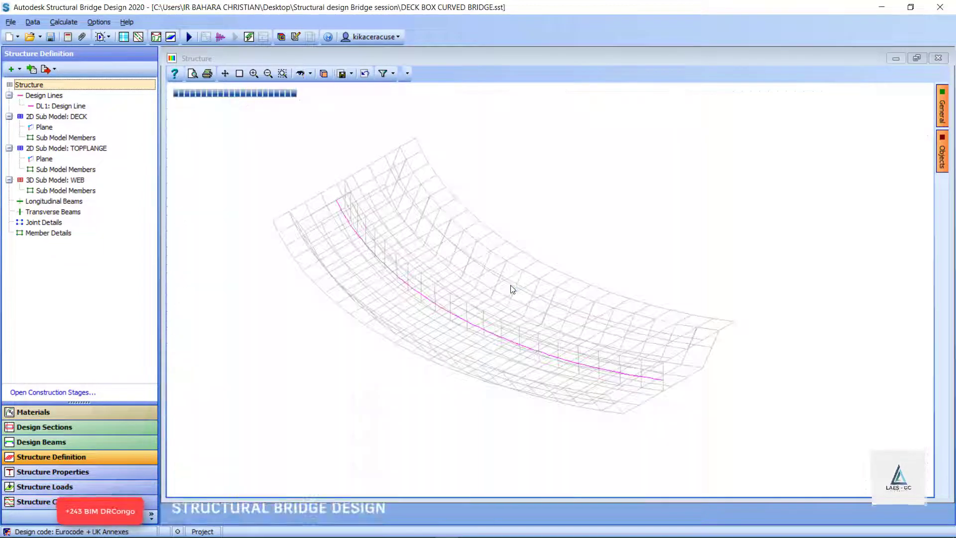
Examine the box girder model in 3D and the arc definition of the design line
scroll(574, 364, "up", 5)
scroll(608, 374, "down", 3)
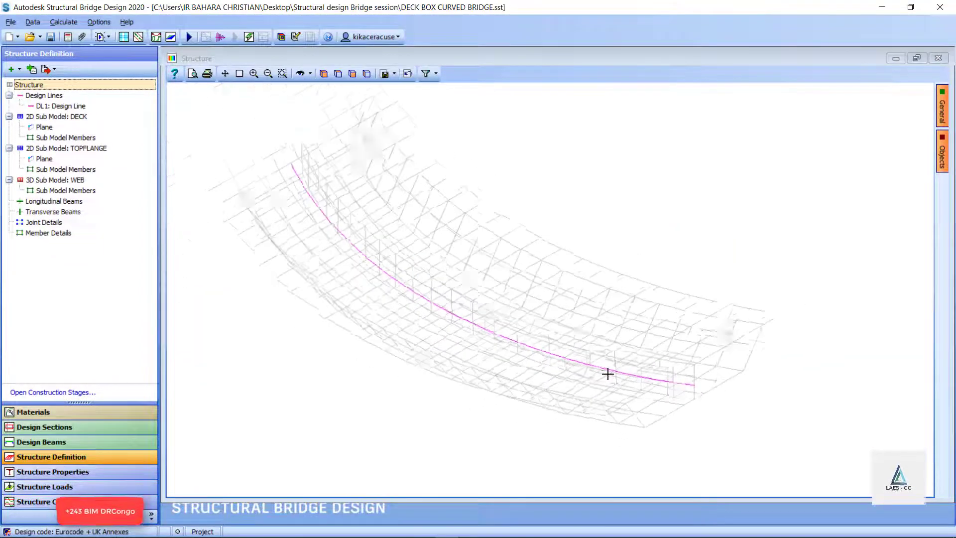
left_click(300, 74)
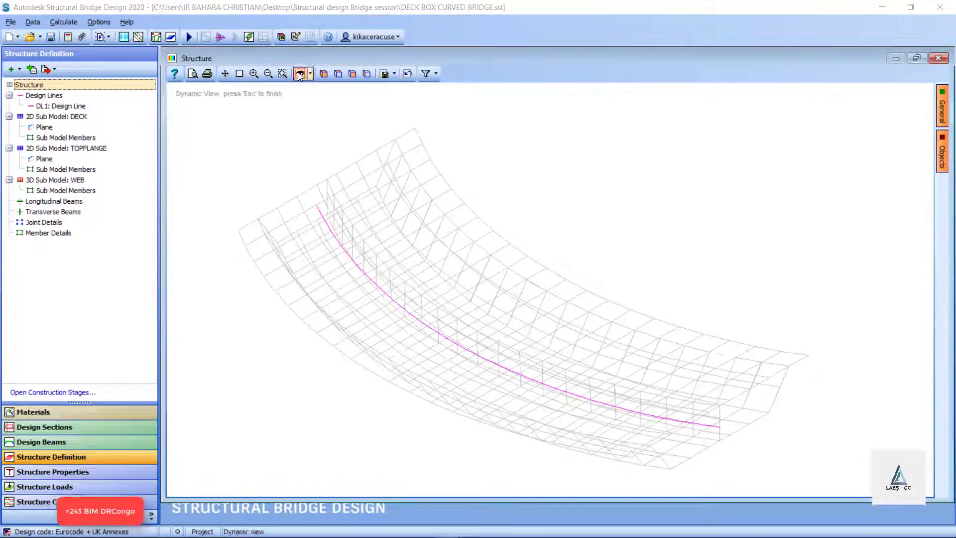
left_click_drag(368, 200, 525, 271)
double_click(69, 106)
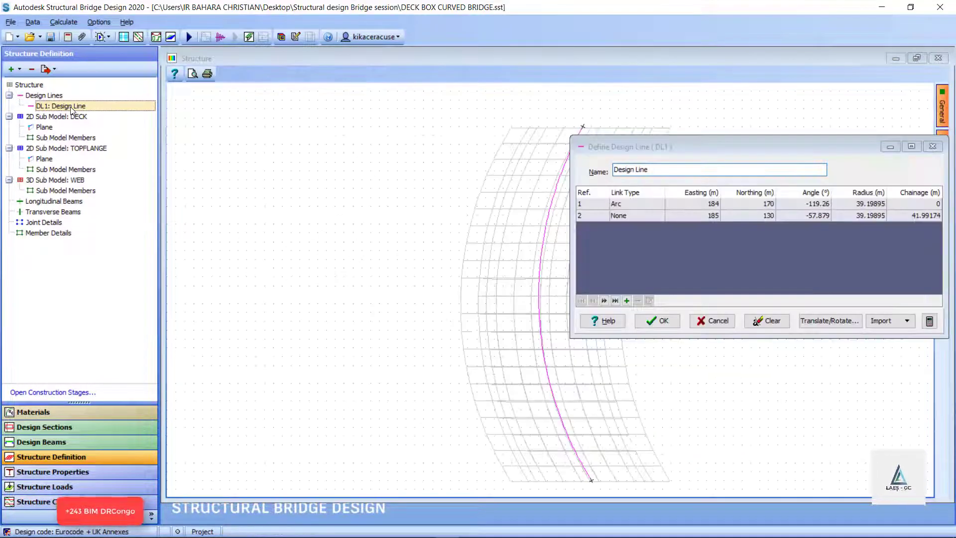
left_click(940, 147)
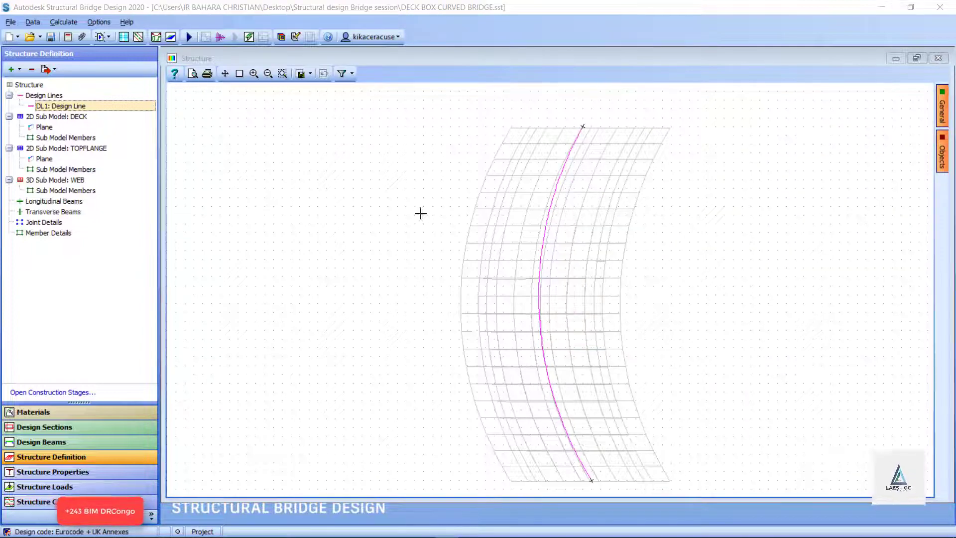
left_click_drag(421, 213, 628, 258)
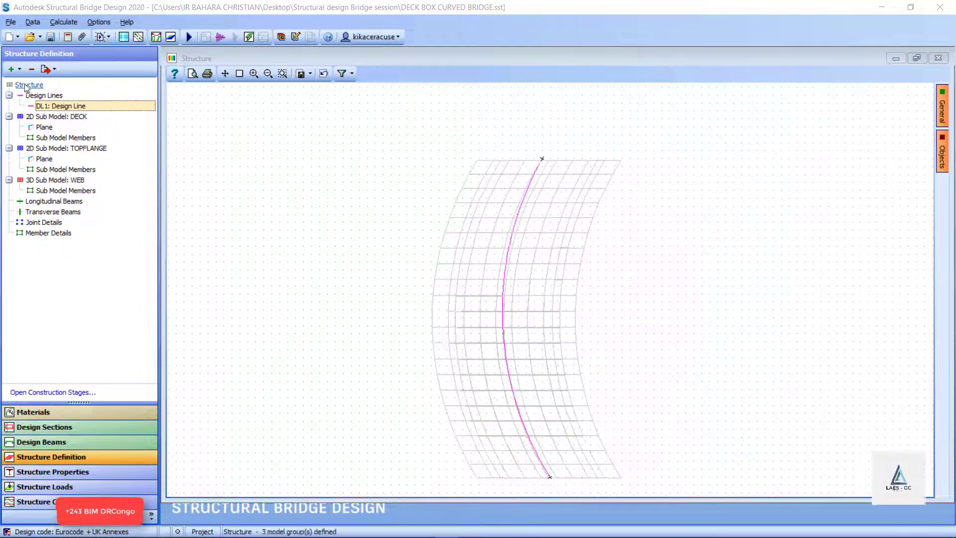
left_click(19, 70)
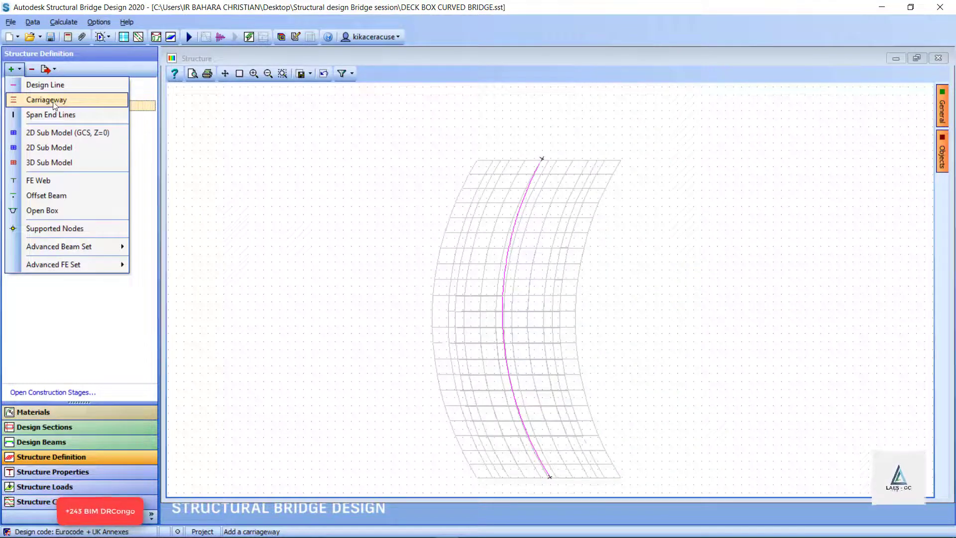
left_click(194, 166)
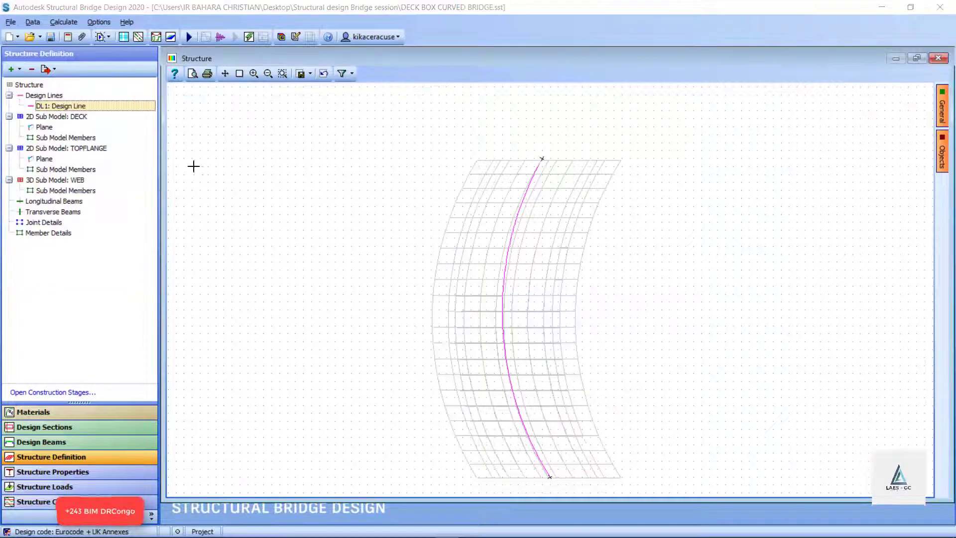
left_click(32, 69)
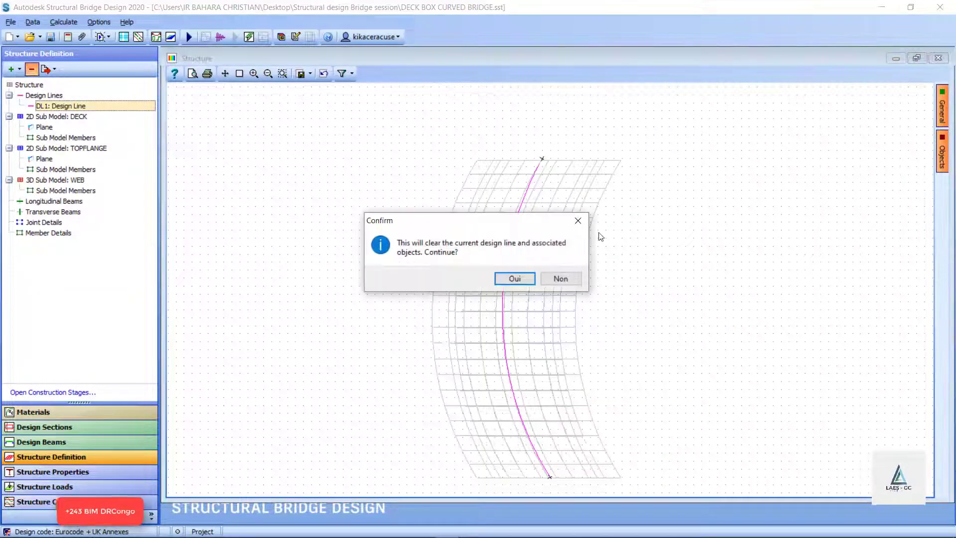
left_click(578, 220)
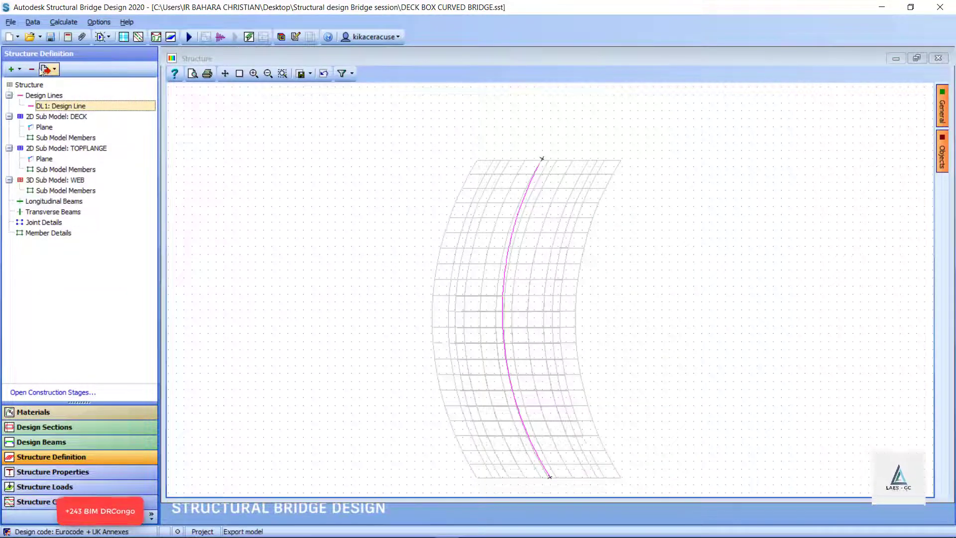
Create a supported nodes group, allow picking from all joints, and add the three bottom flange joints under the webs at one girder end
left_click(12, 69)
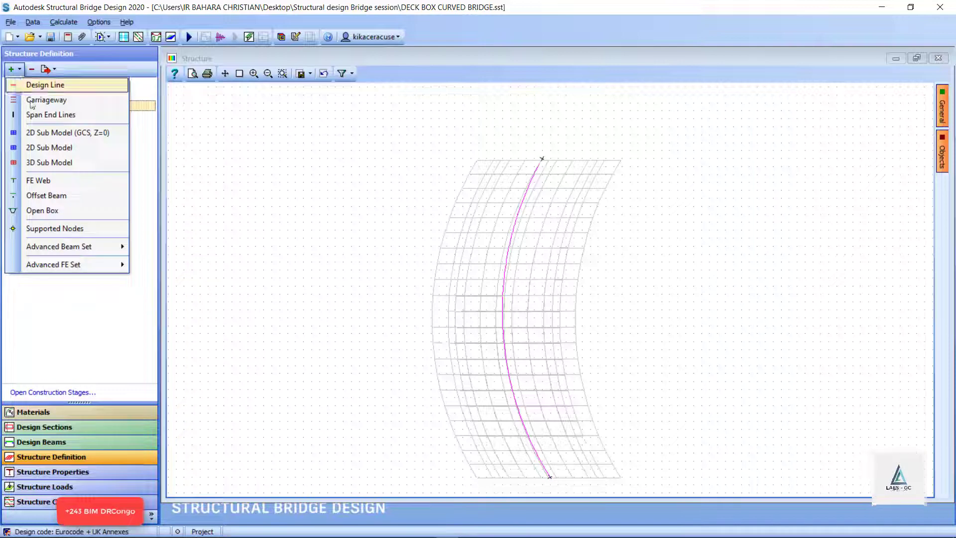
left_click(49, 229)
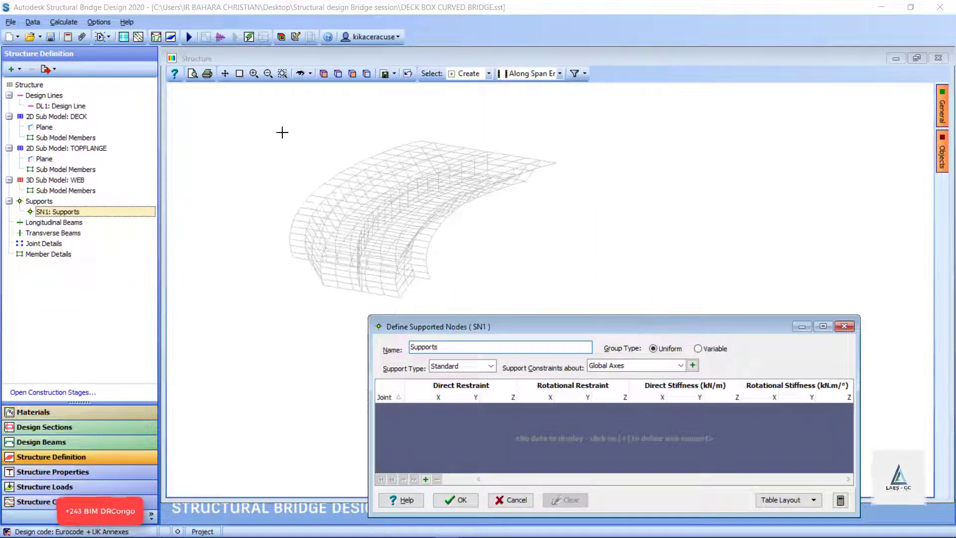
scroll(335, 290, "up", 5)
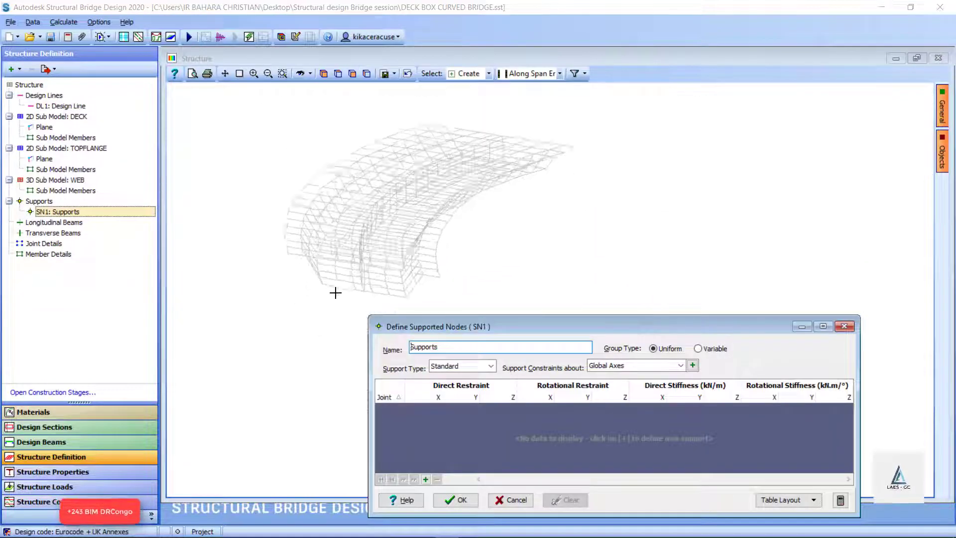
left_click(560, 73)
left_click(548, 102)
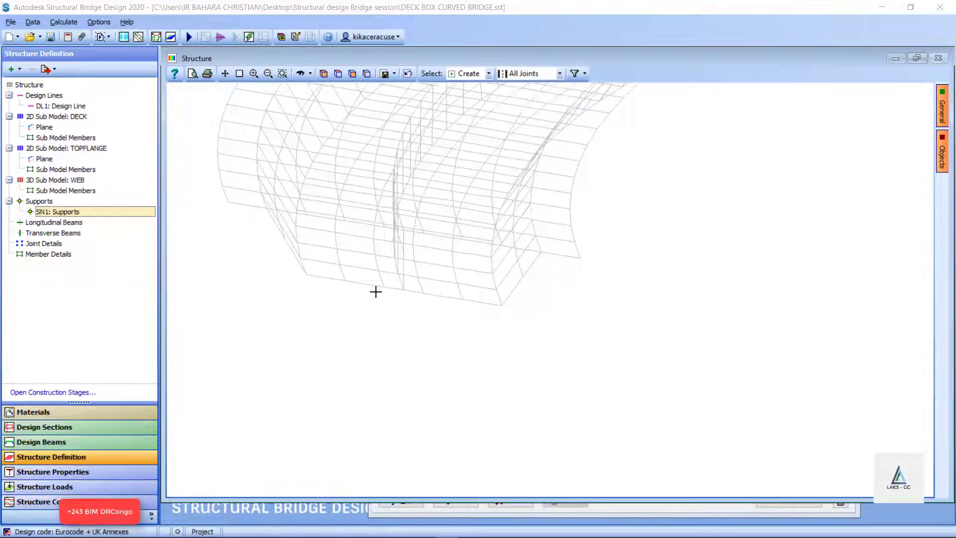
left_click(306, 274)
left_click(404, 289)
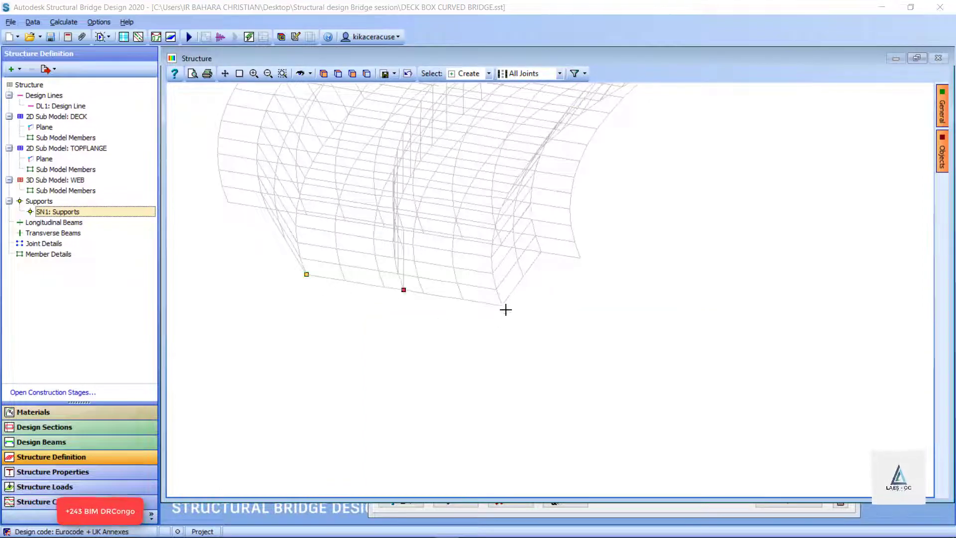
left_click(500, 304)
scroll(448, 388, "down", 5)
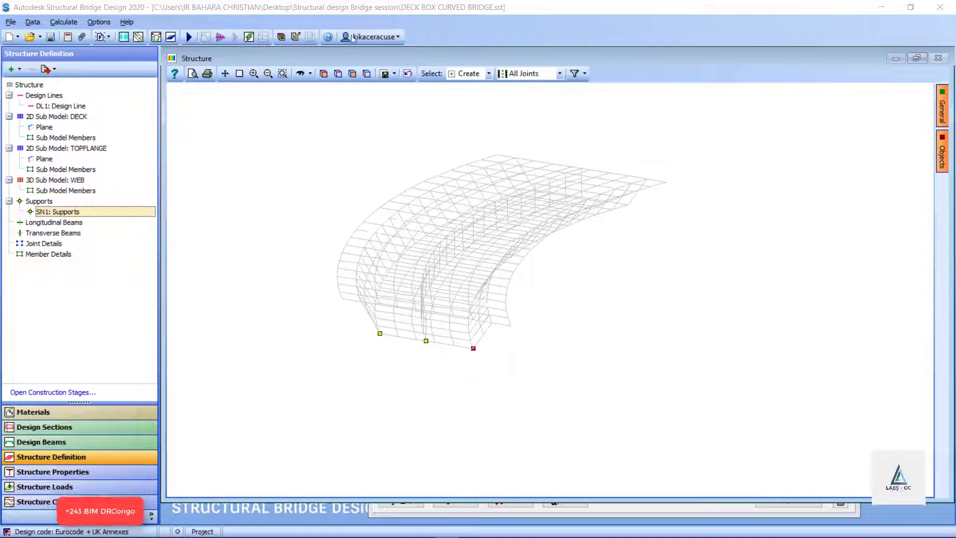
Add the three bottom flange joints under the webs at the opposite girder end to the supported nodes
left_click(300, 73)
left_click_drag(417, 130, 474, 265)
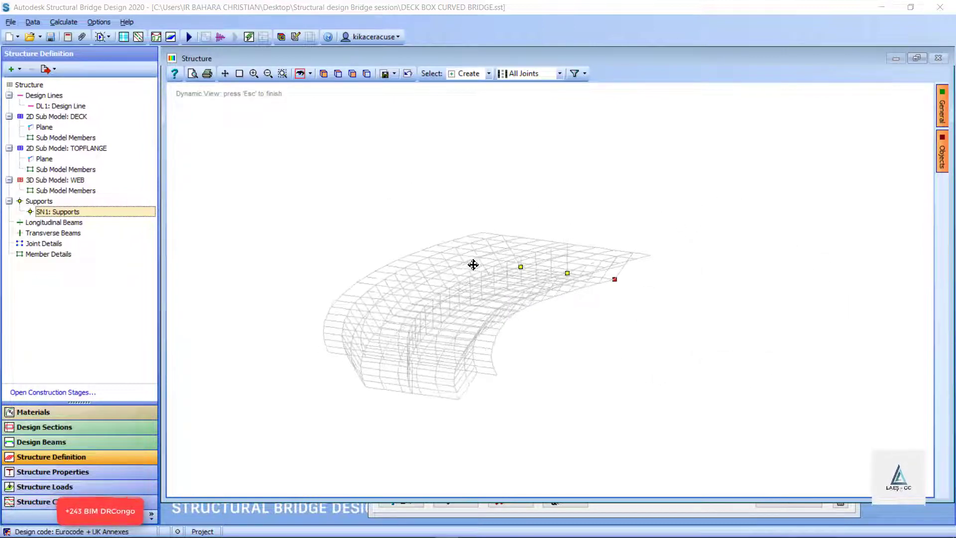
scroll(407, 384, "up", 3)
left_click(618, 507)
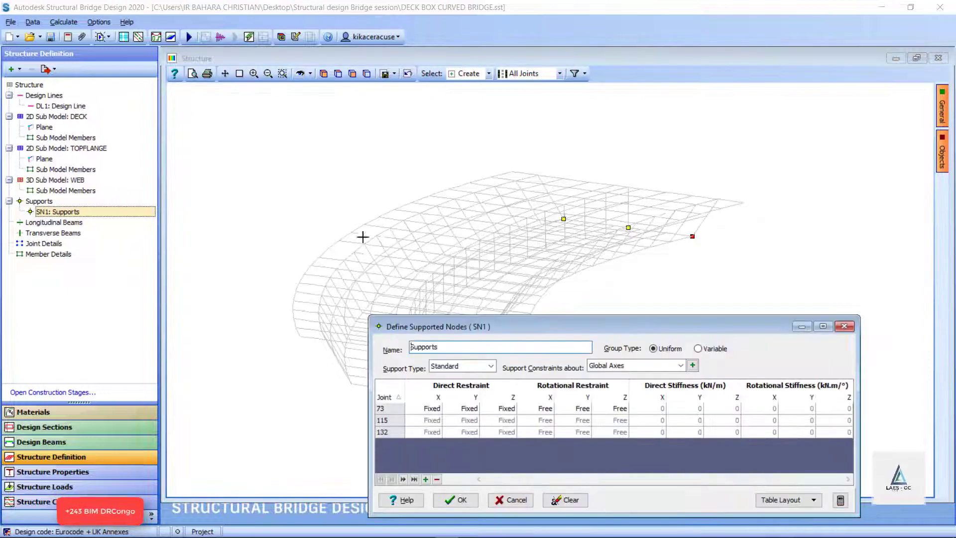
left_click_drag(363, 237, 412, 297)
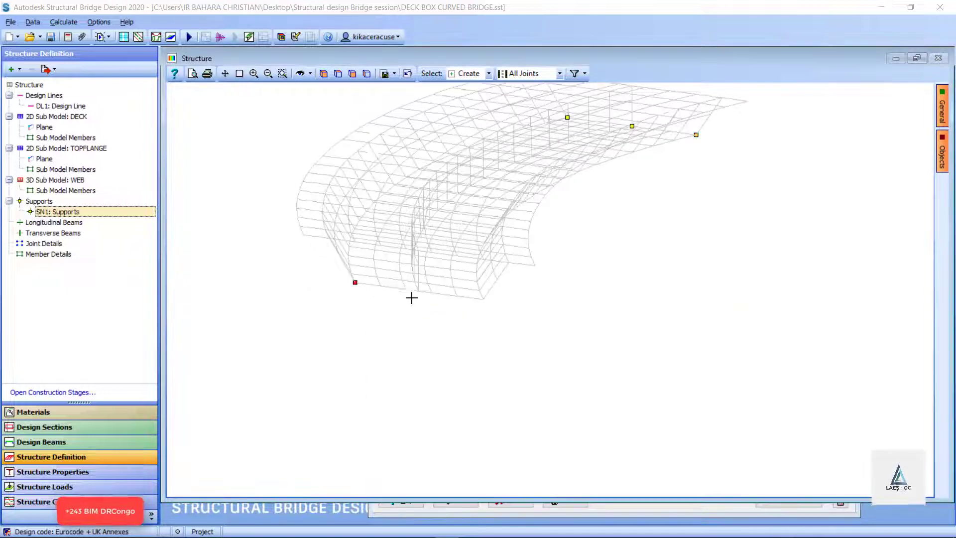
left_click(419, 291)
left_click(483, 299)
Set the supported nodes' group type to Variable and accept the support definition
left_click(645, 509)
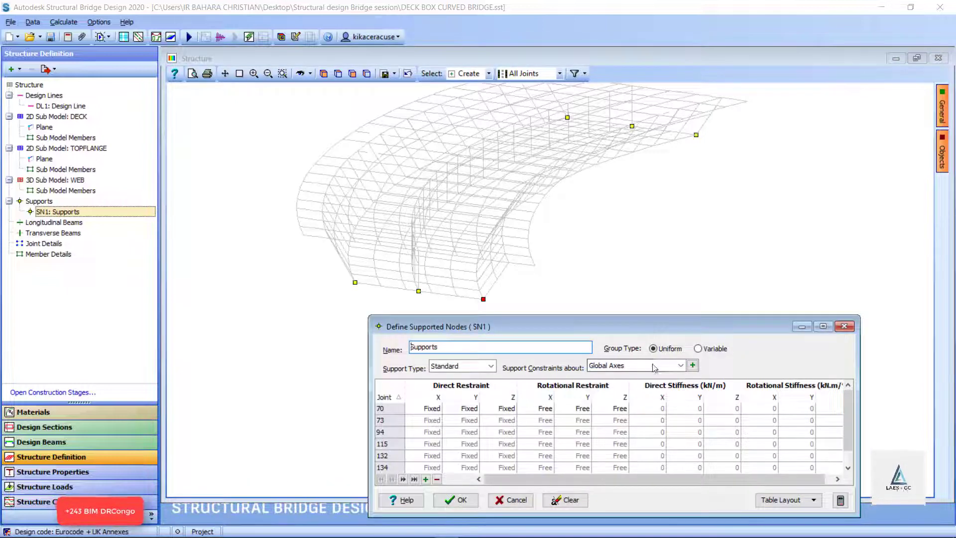
left_click(714, 350)
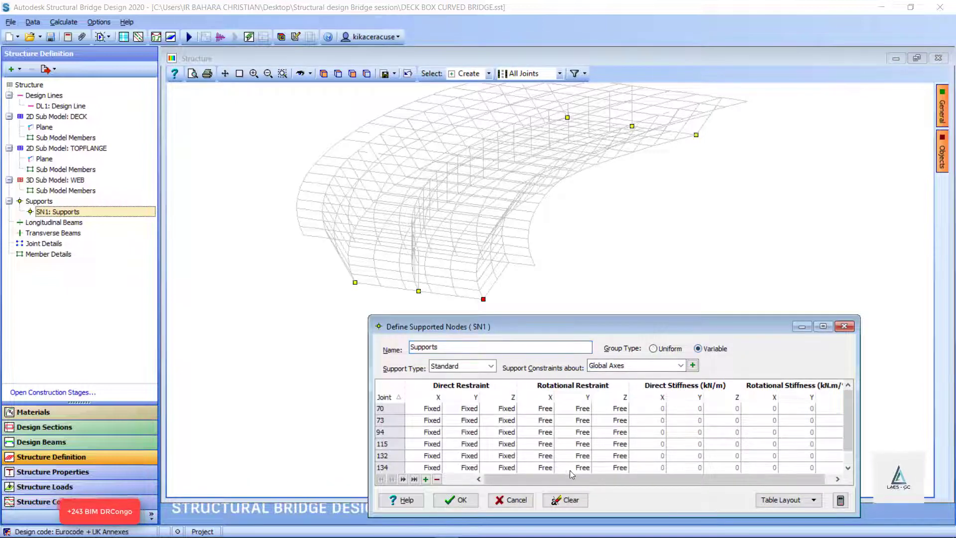
left_click(455, 501)
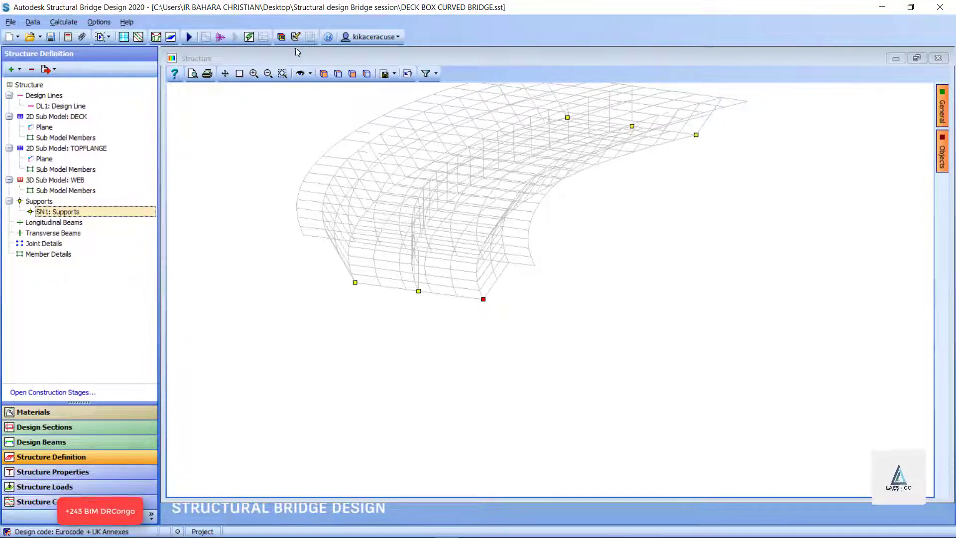
Open the 3D model view of the structure and turn on the display of finite elements
left_click(282, 38)
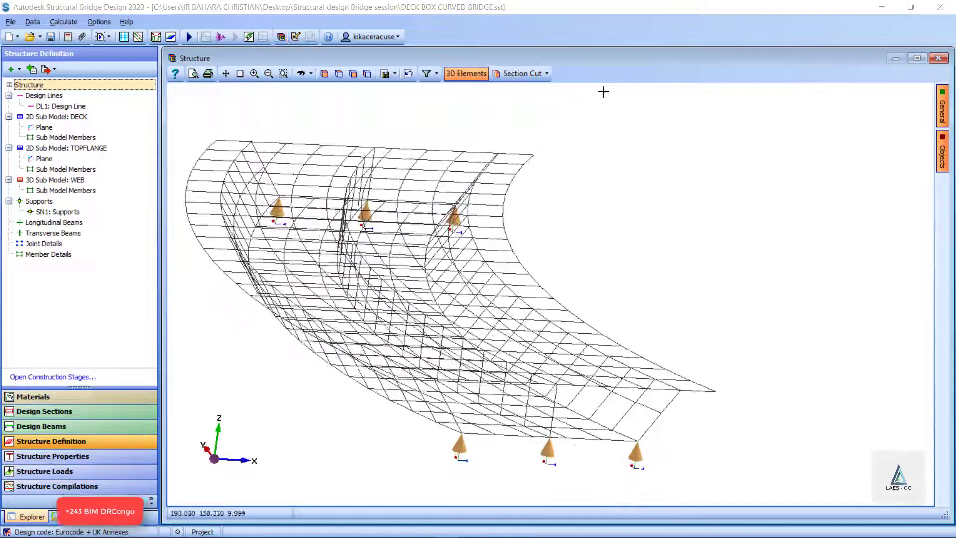
scroll(503, 215, "down", 3)
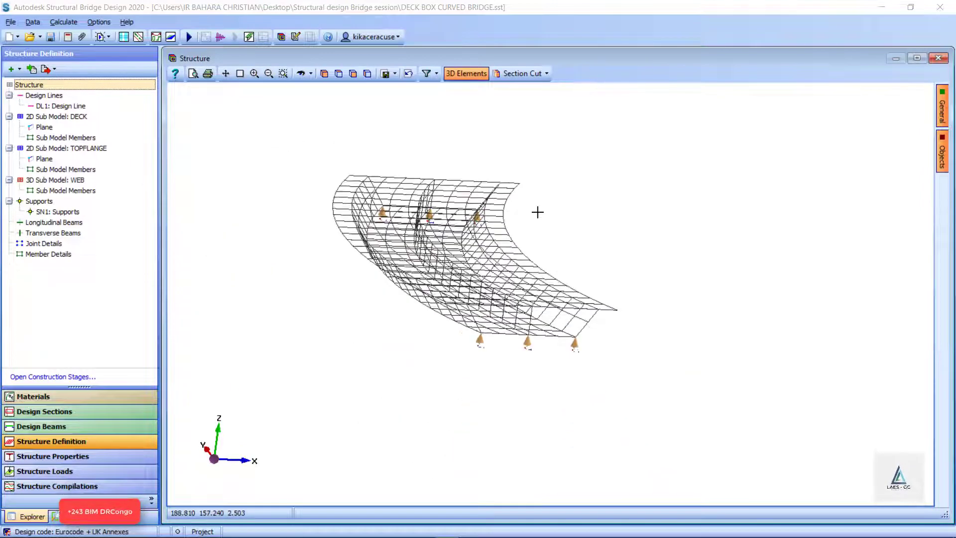
left_click(942, 150)
left_click(829, 190)
left_click(819, 190)
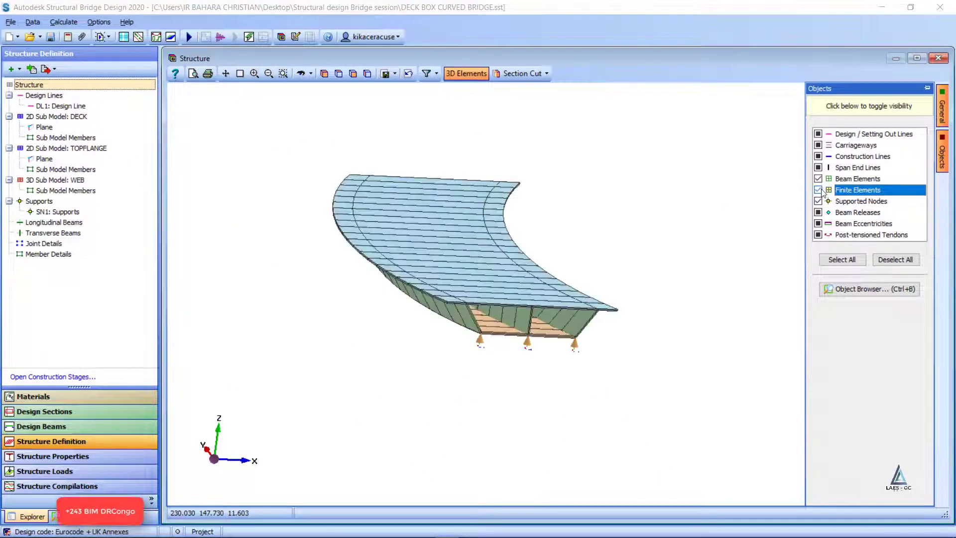
Examine the curved box girder and its end supports in 3D from several angles
scroll(498, 266, "up", 2)
scroll(498, 266, "up", 1)
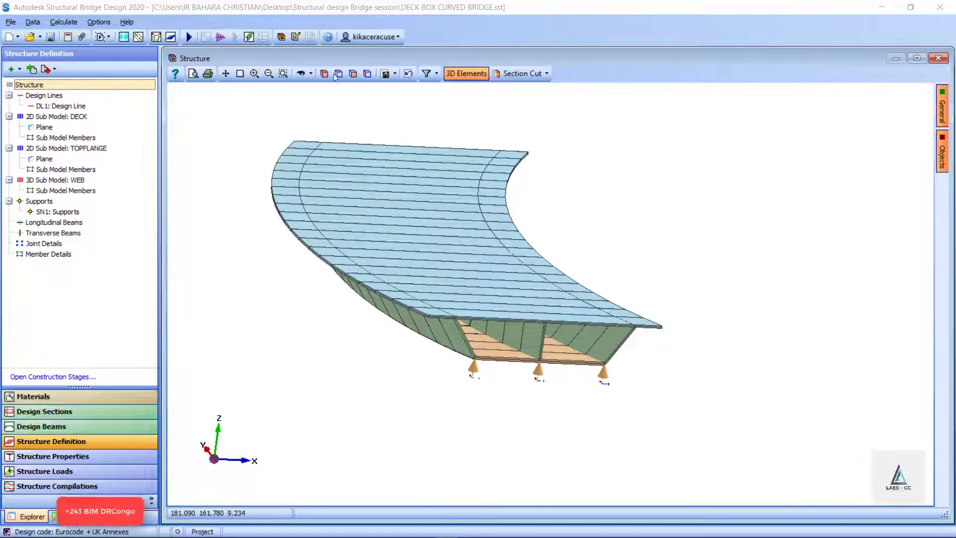
left_click(300, 73)
left_click_drag(460, 143, 419, 303)
left_click_drag(432, 272, 356, 241)
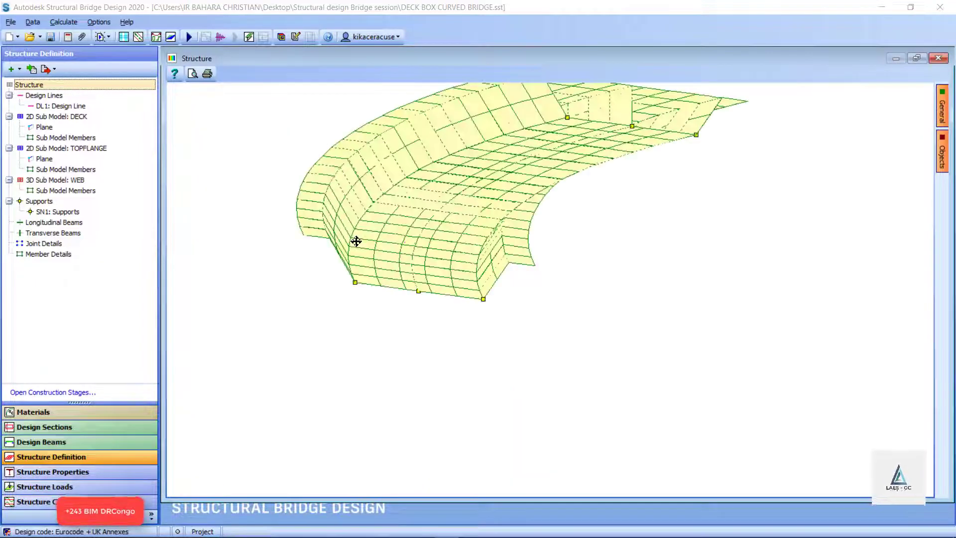
left_click(282, 37)
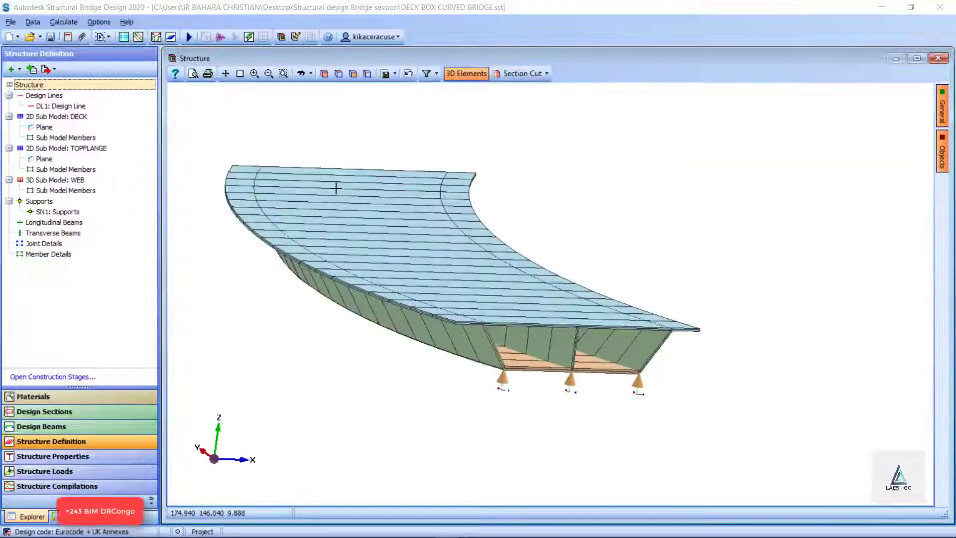
scroll(329, 197, "up", 3)
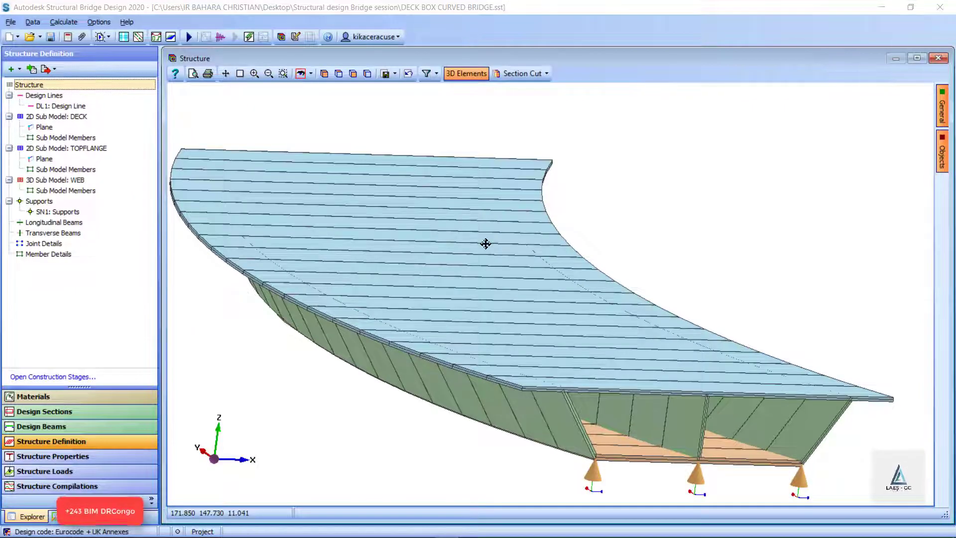
middle_click_drag(486, 244, 510, 241)
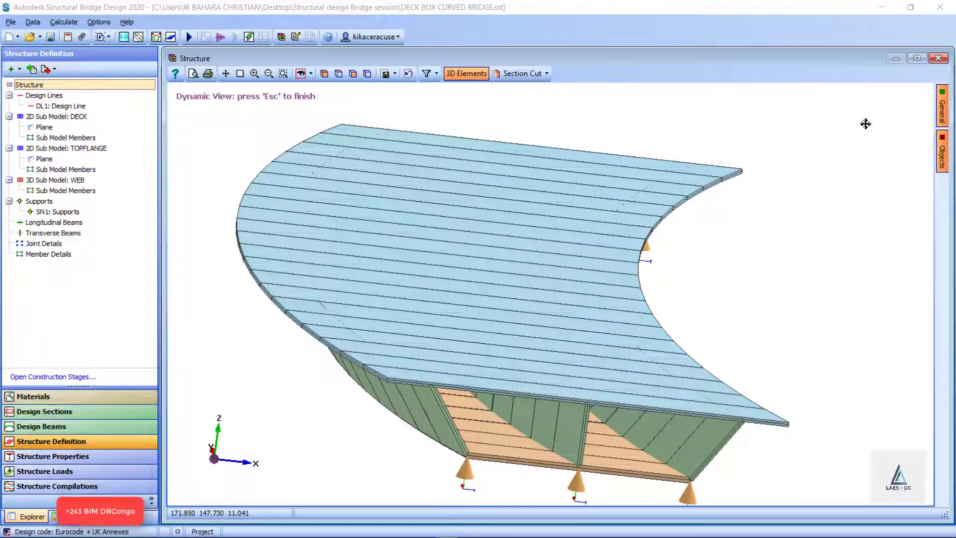
middle_click_drag(866, 124, 768, 259)
scroll(874, 222, "up", 4)
scroll(549, 380, "down", 5)
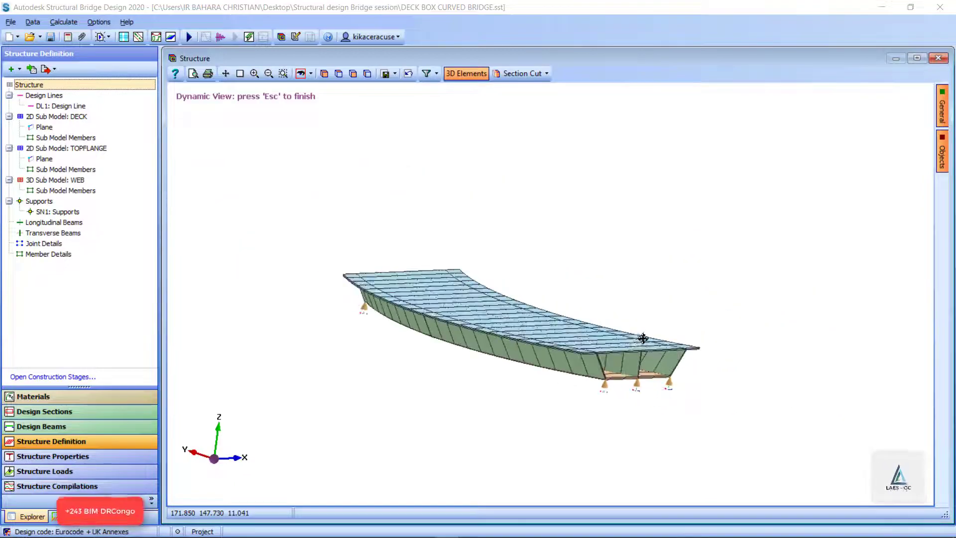
middle_click_drag(643, 338, 547, 385)
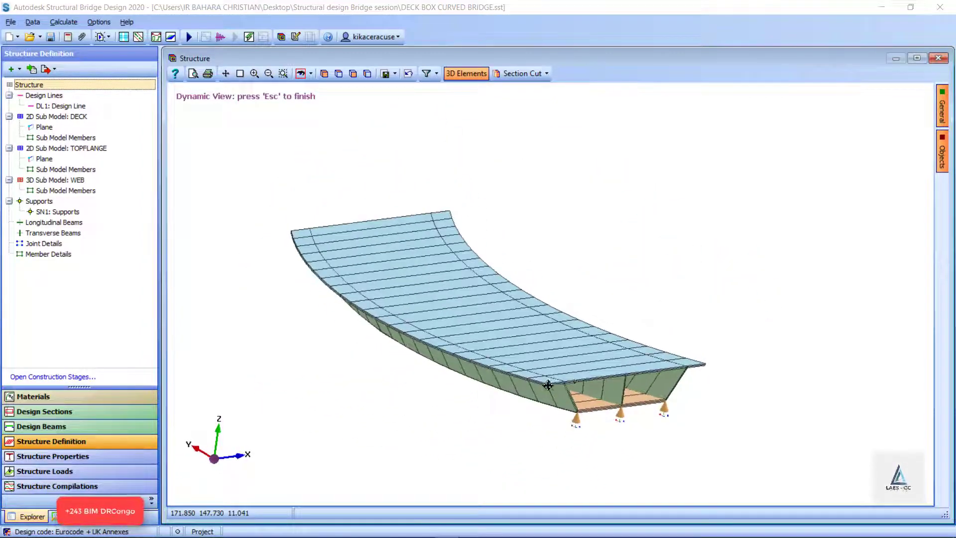
scroll(548, 385, "up", 3)
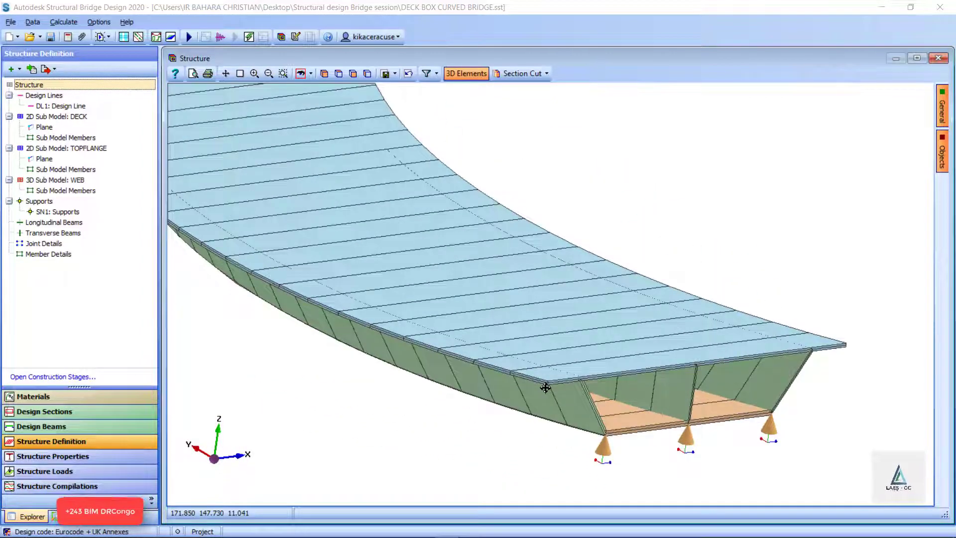